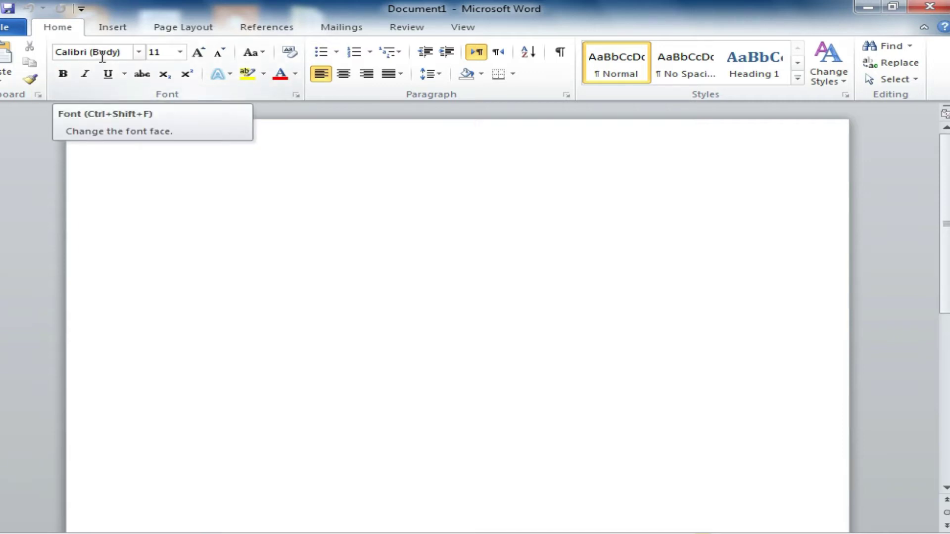
Type 'Pak Diploma Coaching System' at the top of the page, fix the typos, and select the line
click(140, 54)
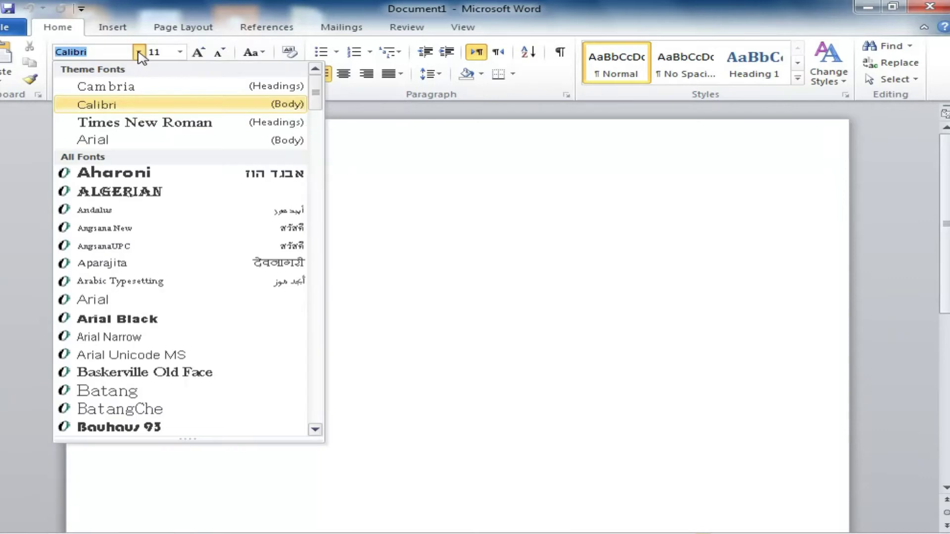
click(390, 235)
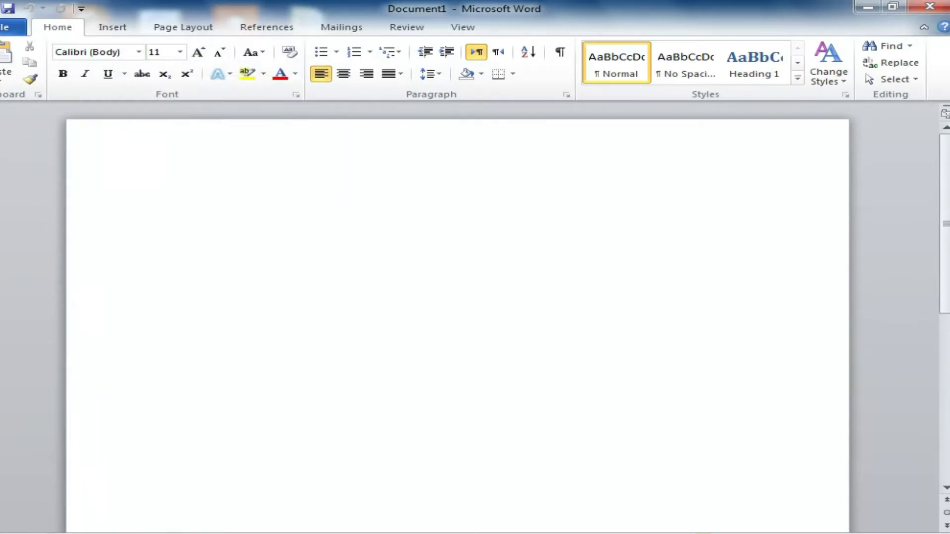
text(Pak Diploma Caoching)
key(BackSpace)
key(BackSpace)
key(BackSpace)
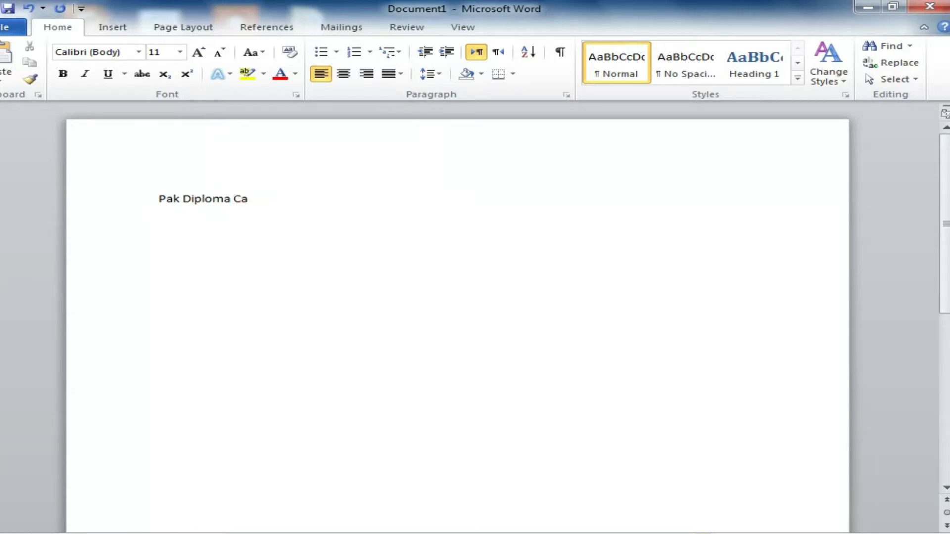
key(BackSpace)
text(oaching)
key(BackSpace)
text(ng SYs)
key(BackSpace)
key(BackSpace)
text(ystem)
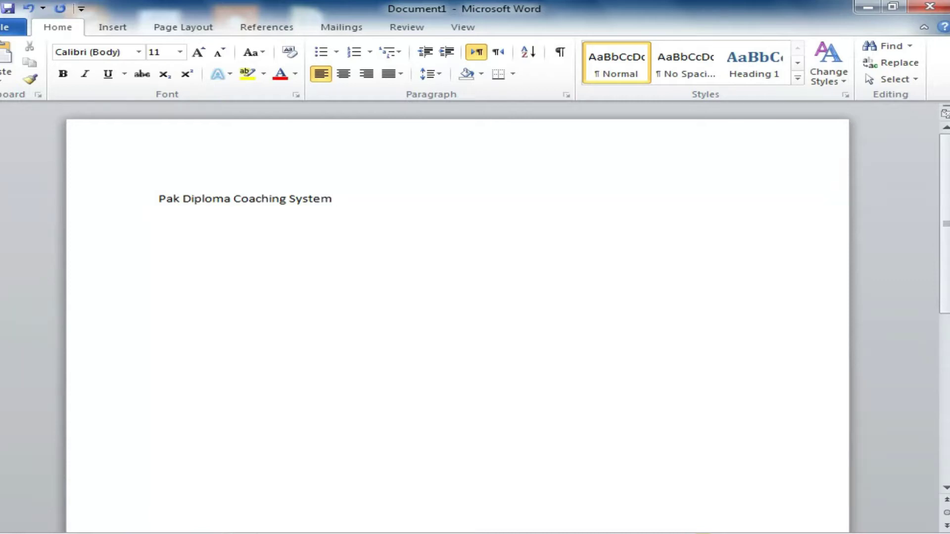
key(ctrl+a)
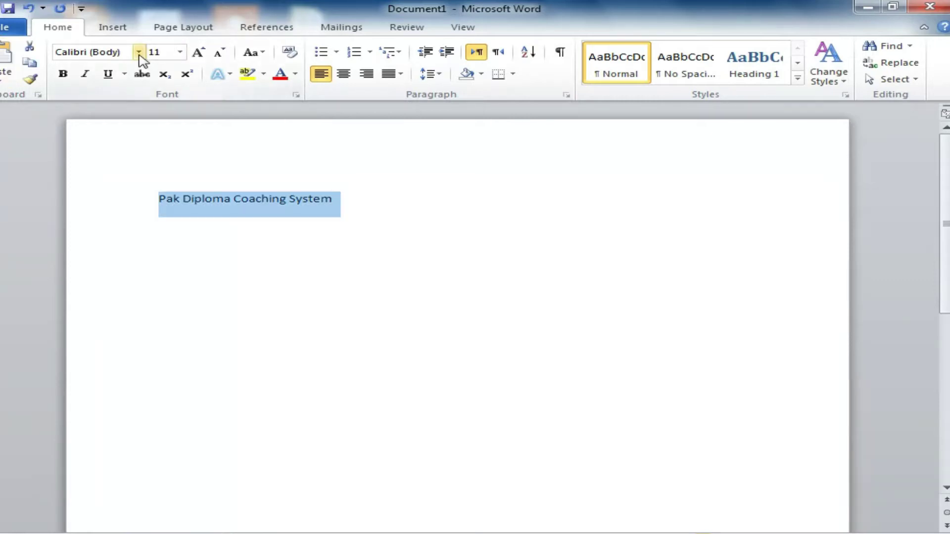
Set the title font to Times New Roman after briefly trying Algerian
click(139, 52)
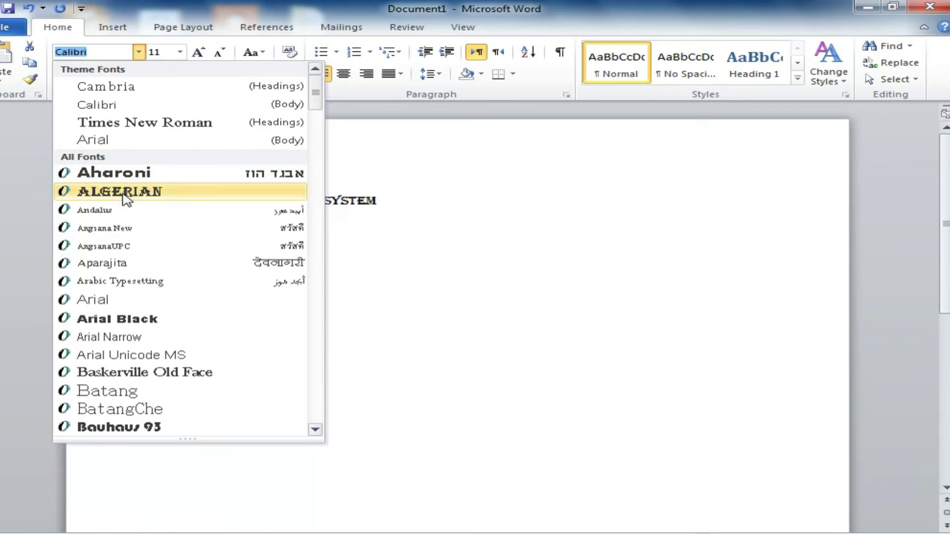
click(122, 192)
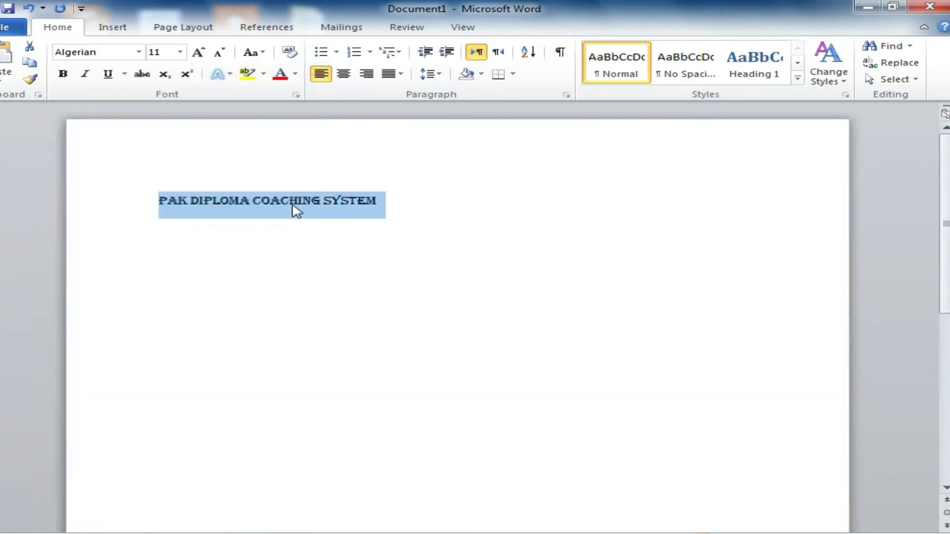
click(139, 52)
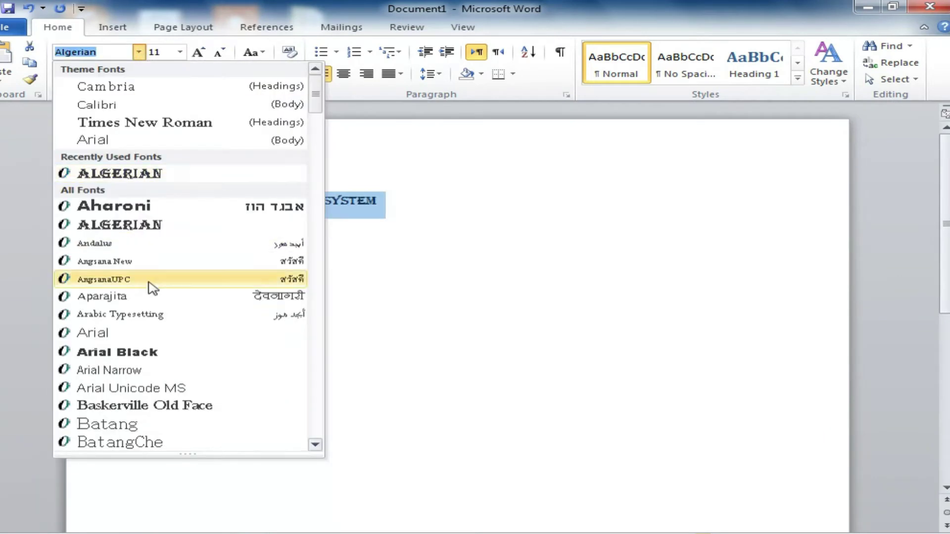
drag(316, 94, 312, 410)
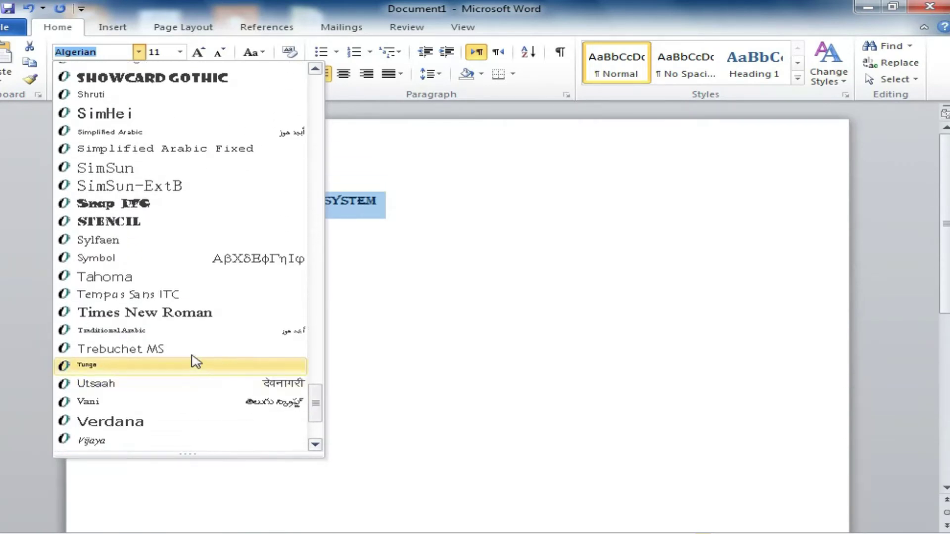
click(191, 312)
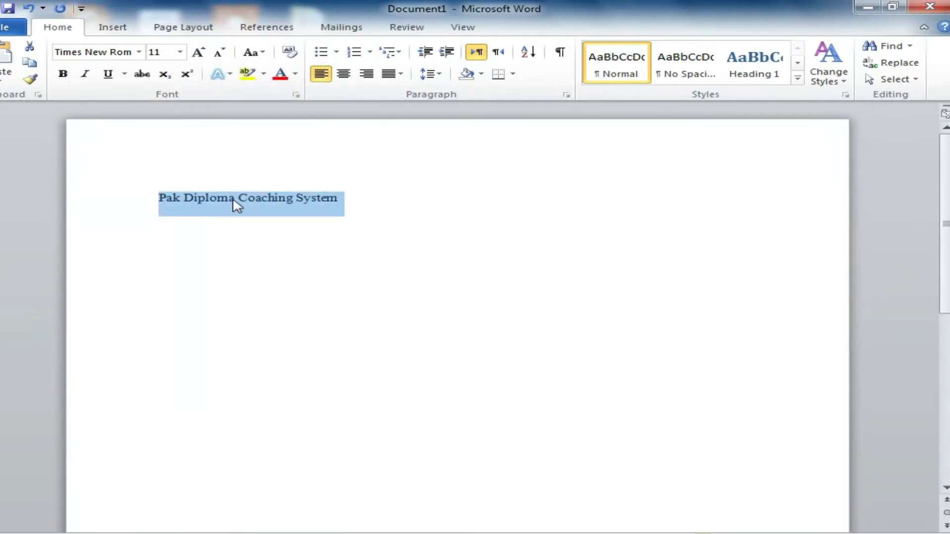
click(181, 52)
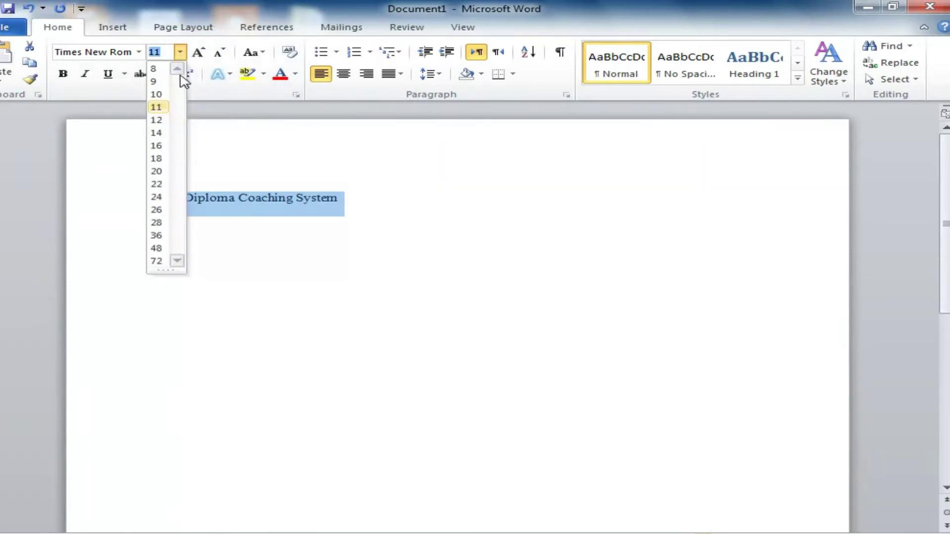
Pick 28 point for the title, then grow it to 36 point
click(158, 222)
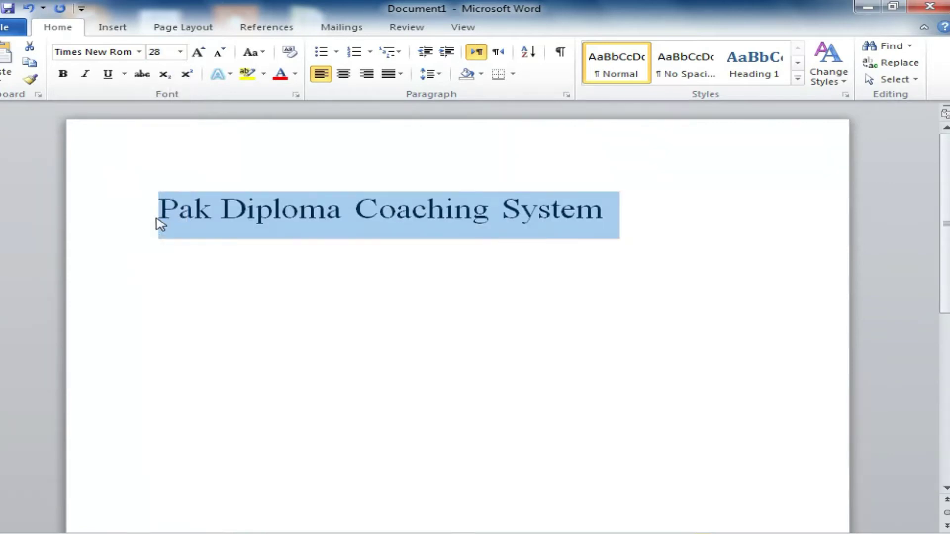
click(200, 54)
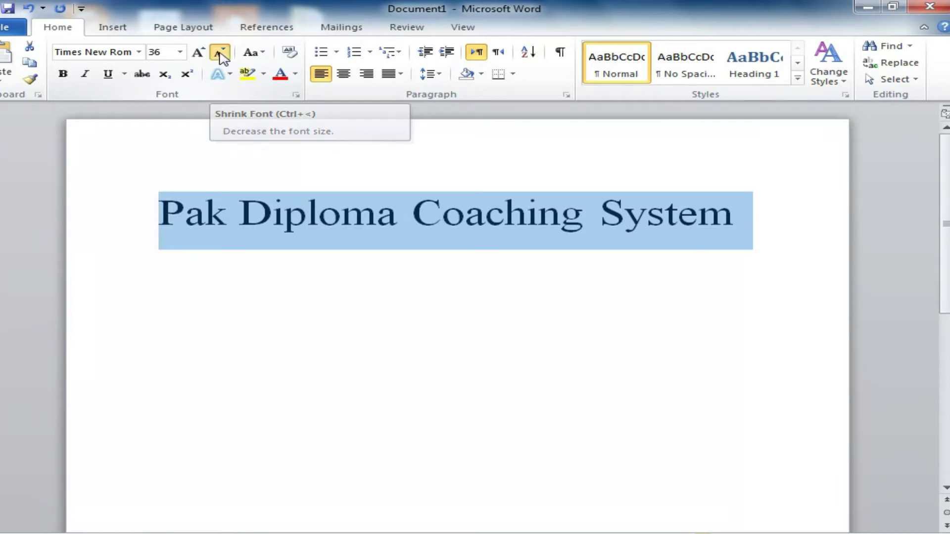
click(221, 57)
click(198, 56)
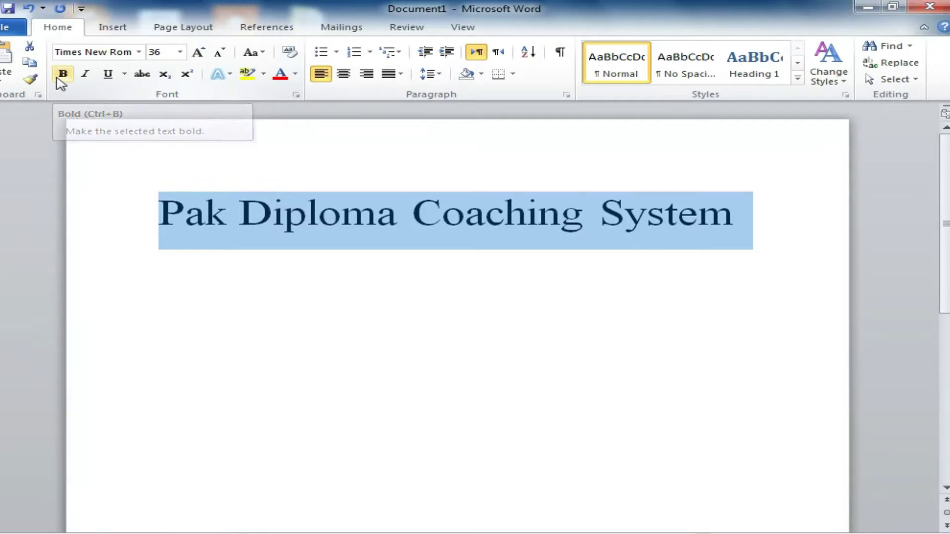
Return the title to 28 point, leaving it without bold or italic after trying both
click(60, 83)
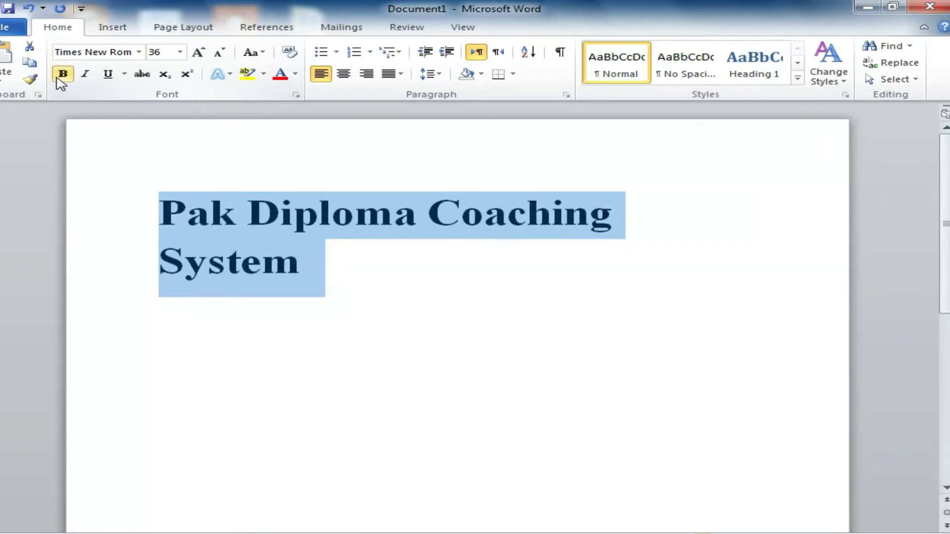
click(57, 79)
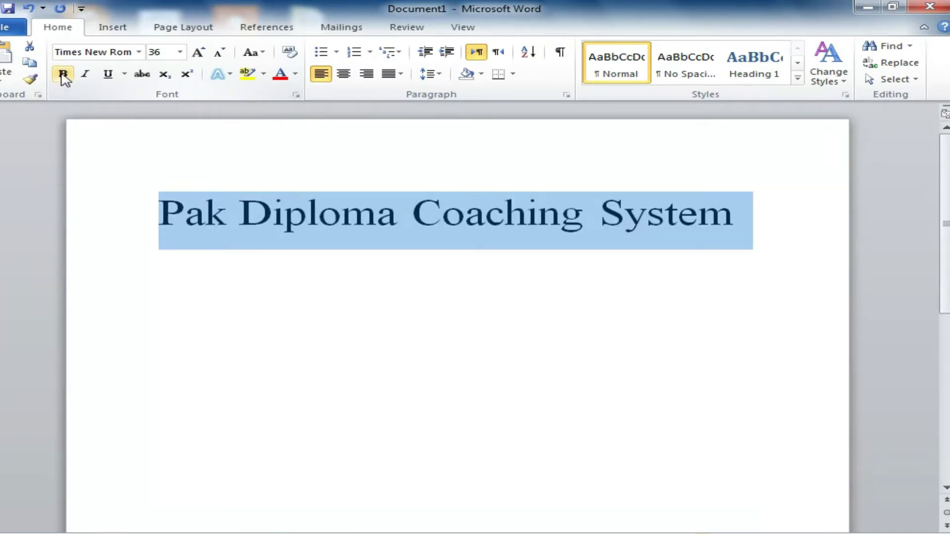
click(63, 75)
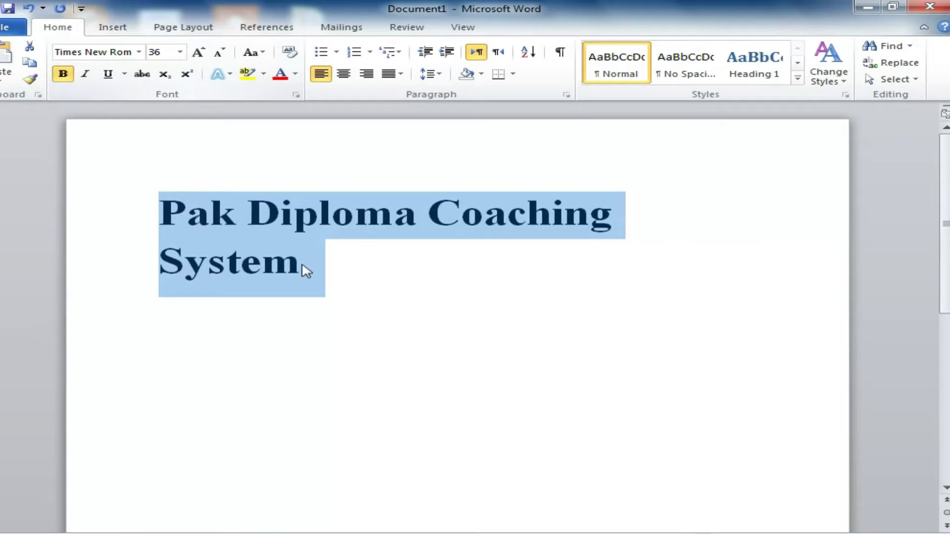
click(218, 52)
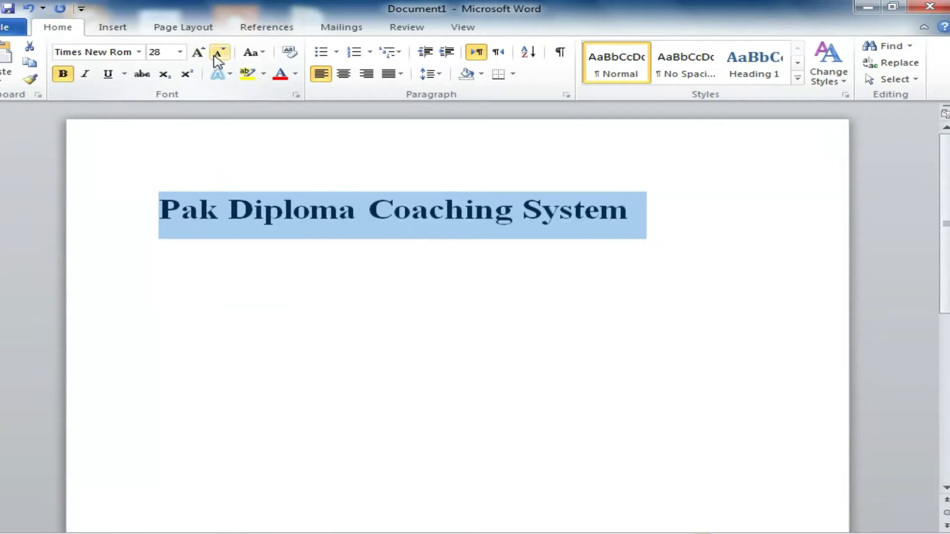
click(64, 75)
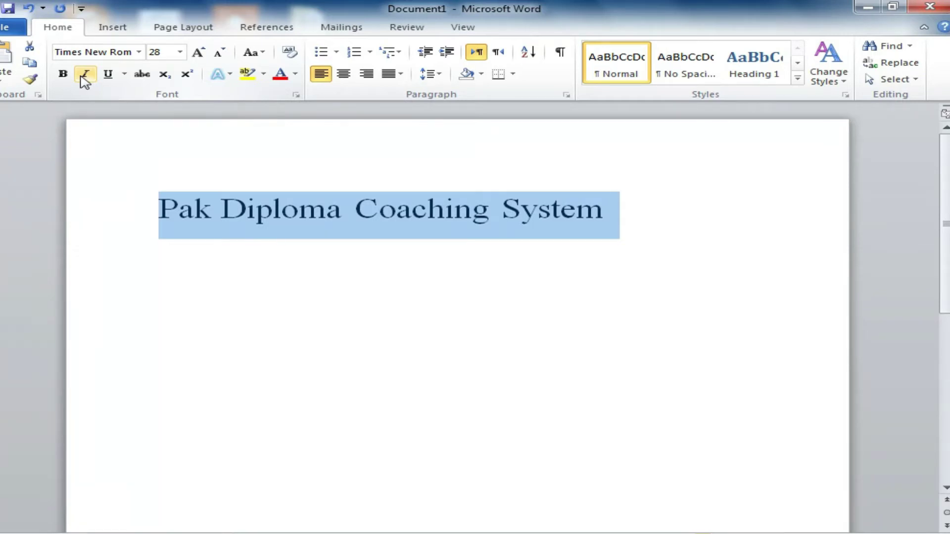
click(86, 80)
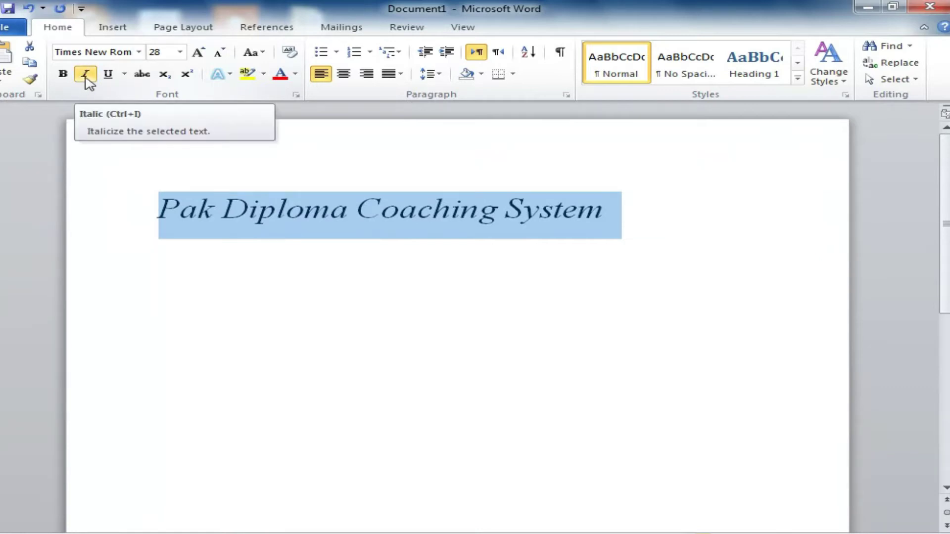
click(85, 74)
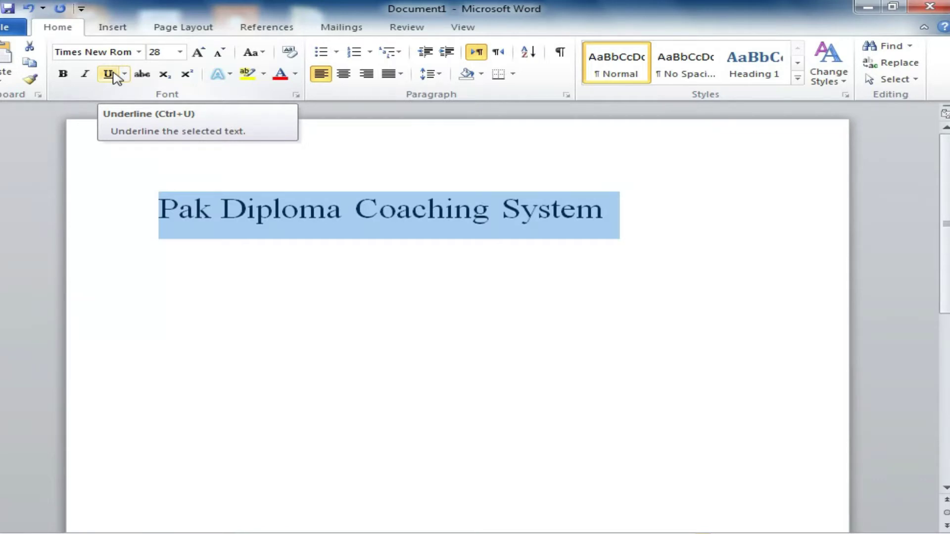
Apply a double-line underline style to the title
click(113, 75)
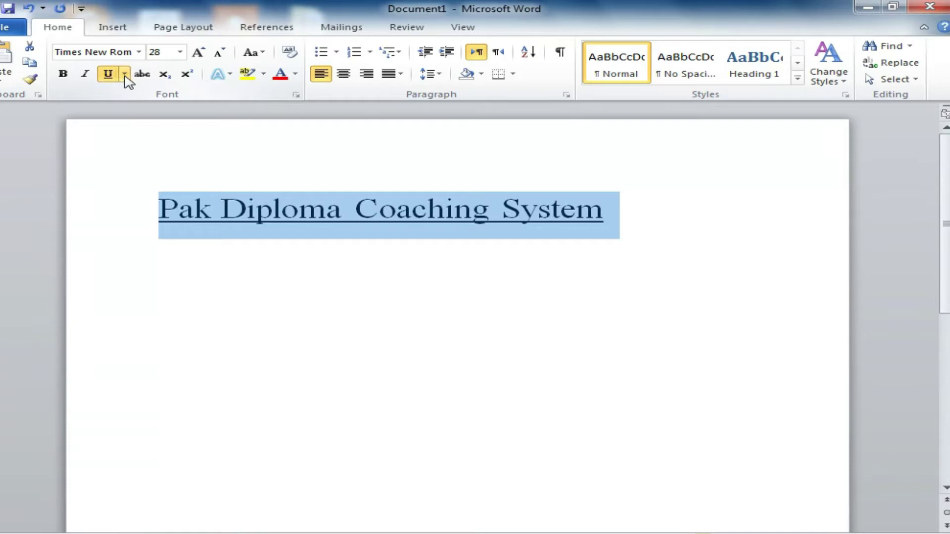
click(125, 76)
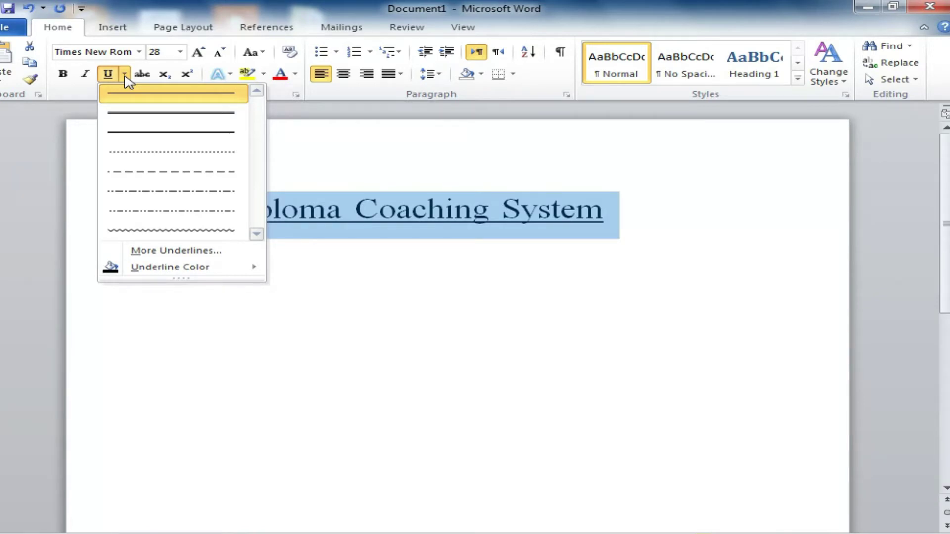
click(140, 111)
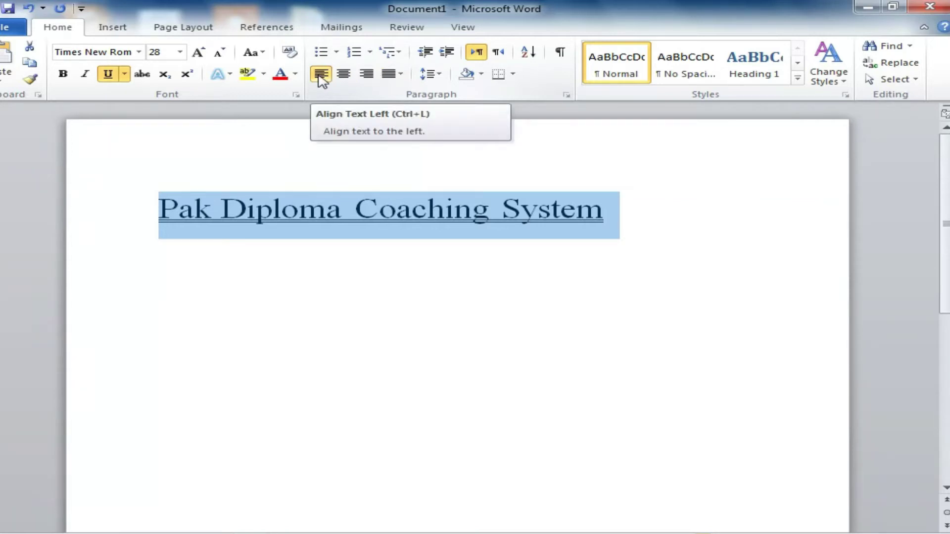
Center the title after trying left and right alignment, then add a new line below it
click(342, 76)
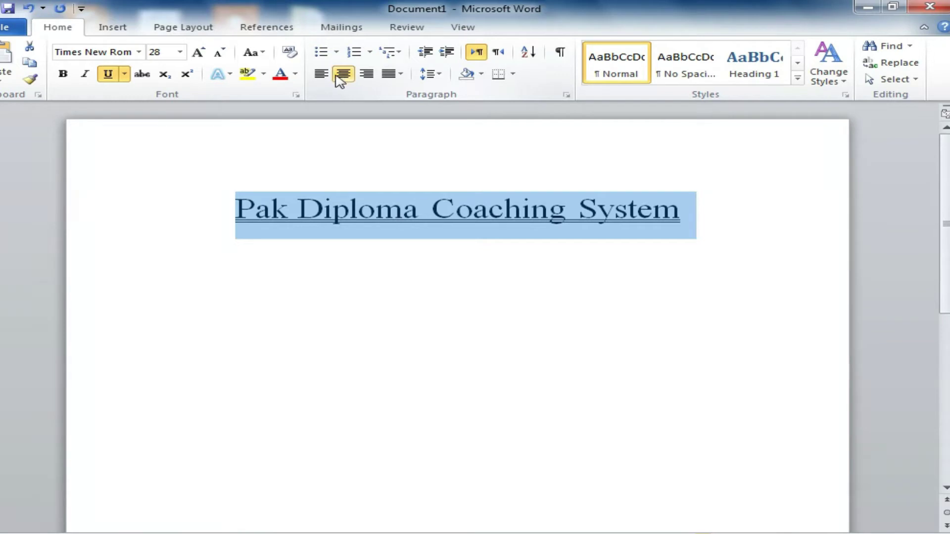
click(324, 77)
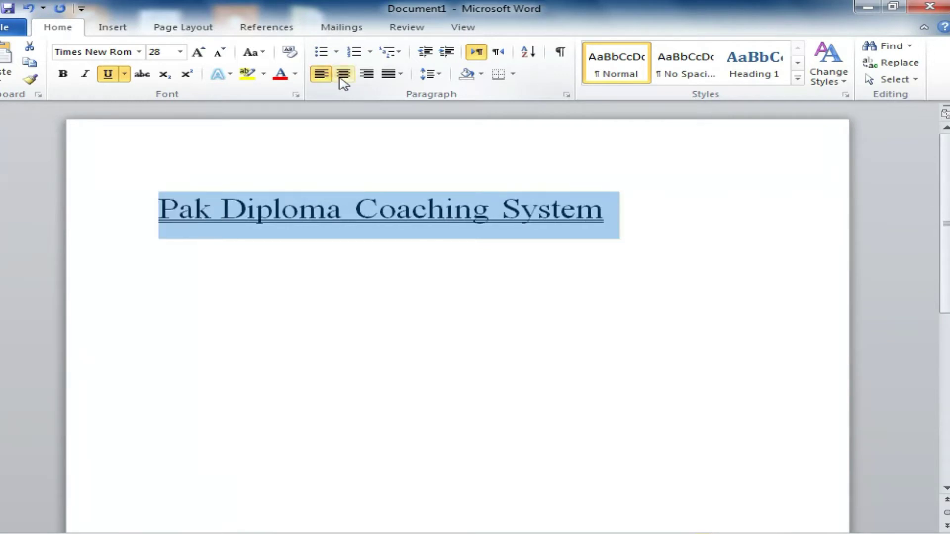
click(366, 75)
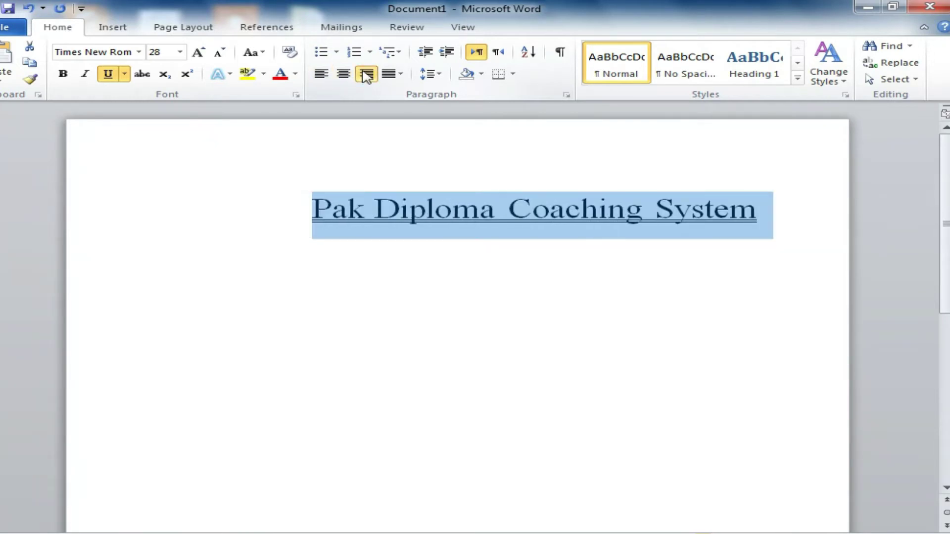
click(345, 74)
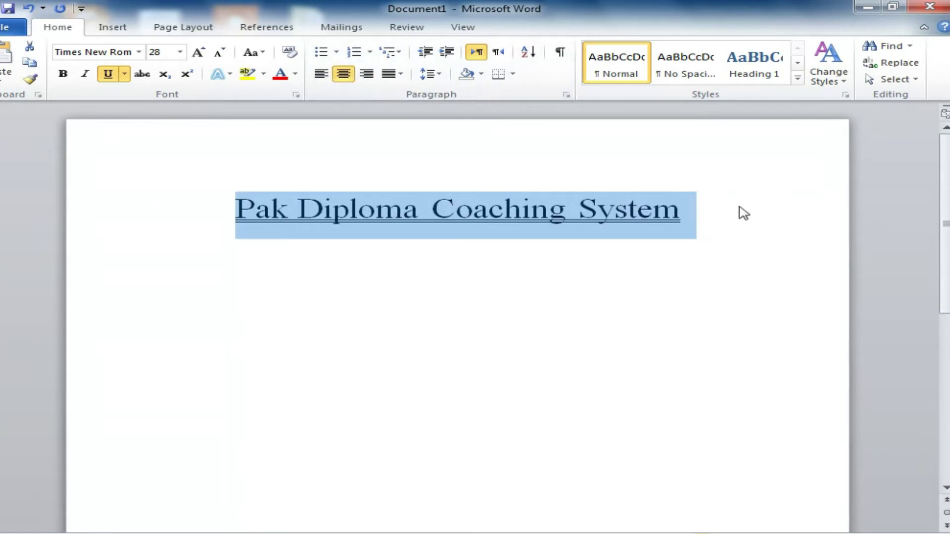
click(681, 212)
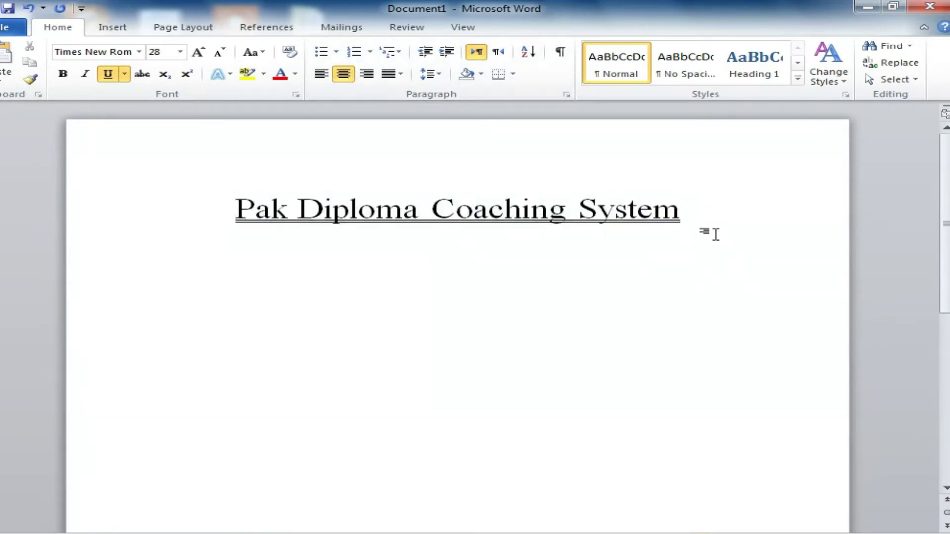
key(Return)
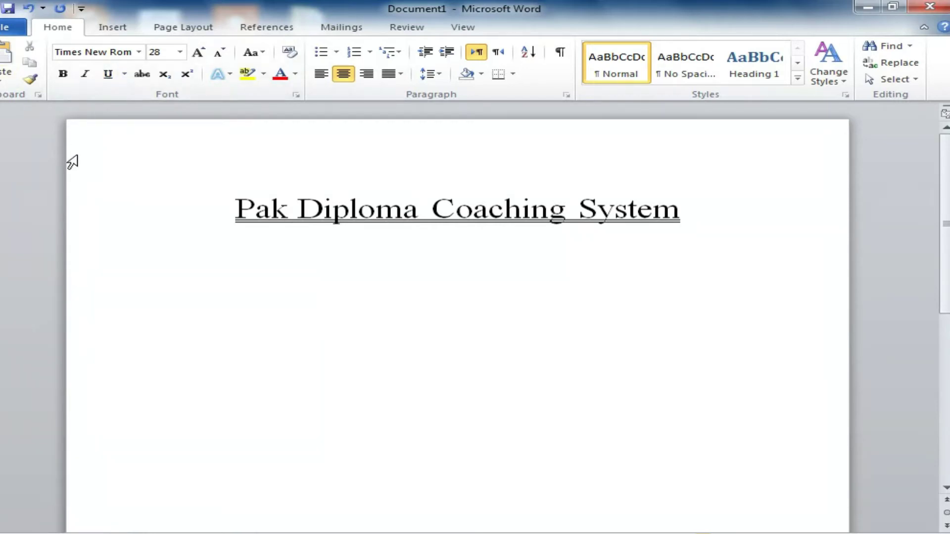
Type 100 on a left-aligned line, toggle strikethrough on and off, then start a new line
click(180, 52)
click(320, 75)
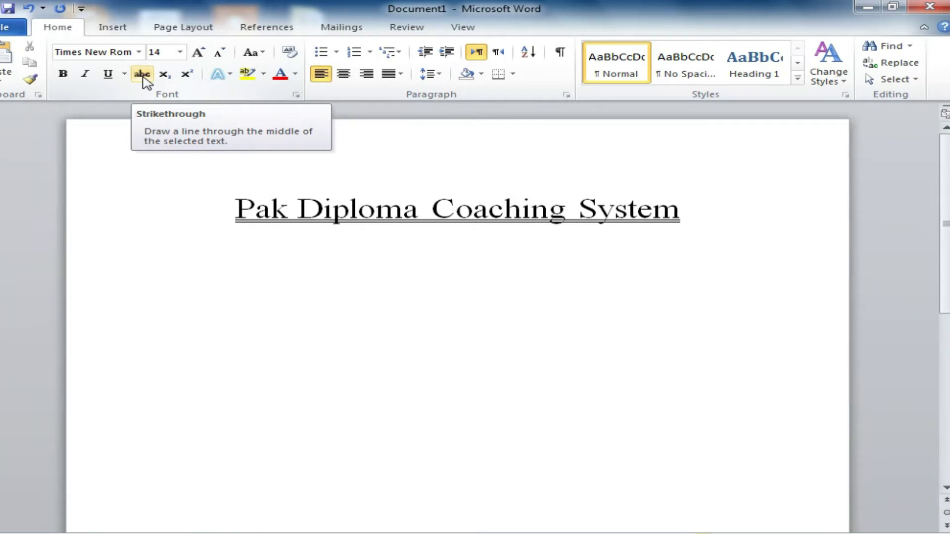
text(100)
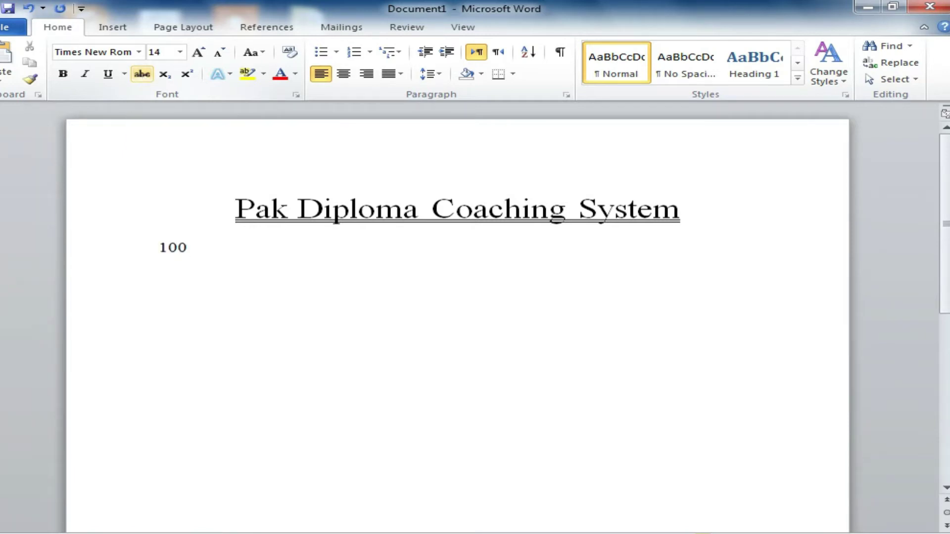
key(shift+Left)
key(shift+Left)
key(shift+Left)
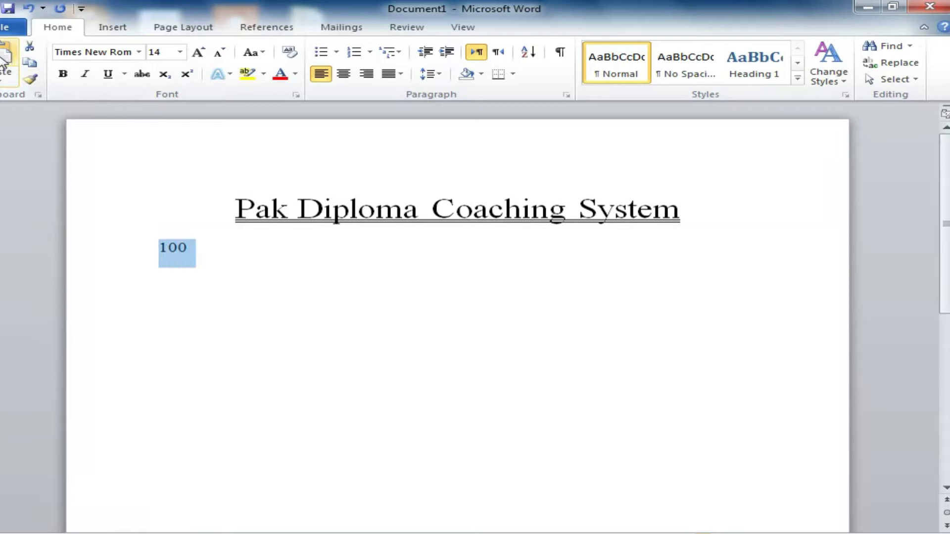
click(144, 74)
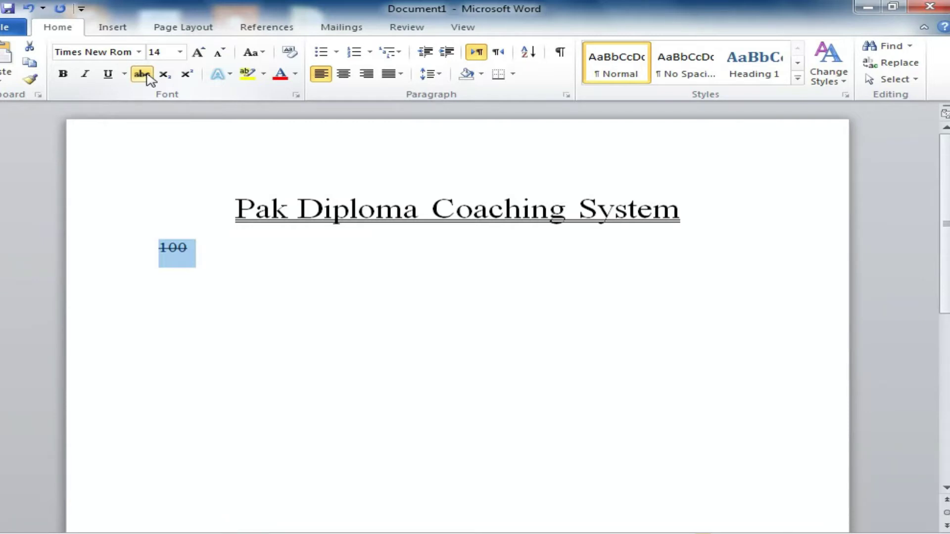
click(143, 74)
click(199, 262)
key(Return)
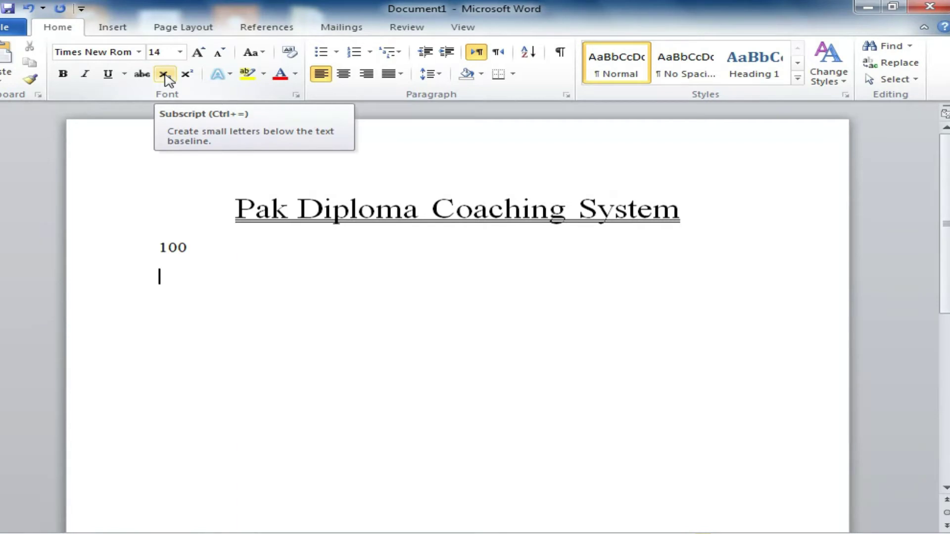
Type the formulas H2O and C6H12O6 on the line below 100
click(168, 80)
text(H)
key(ctrl+equal)
text(2)
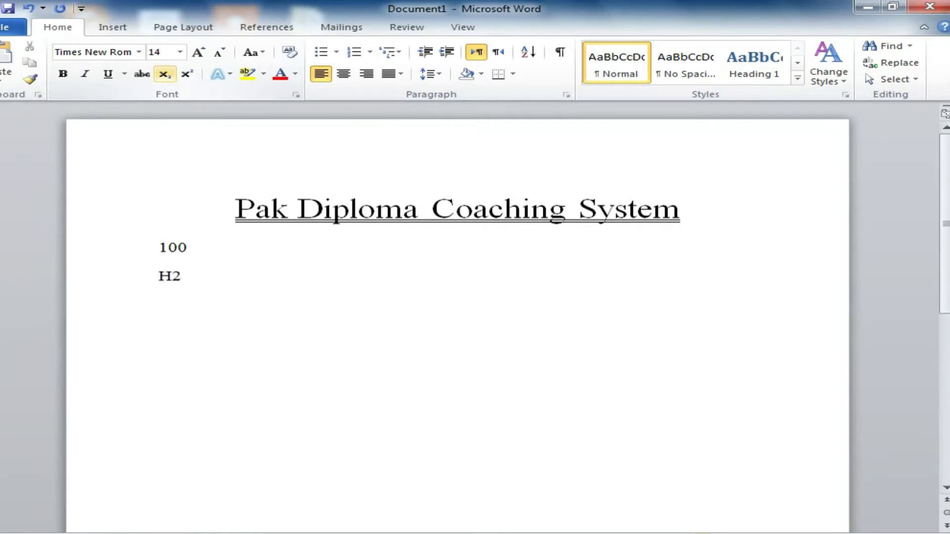
text(O      )
text(C6H12)
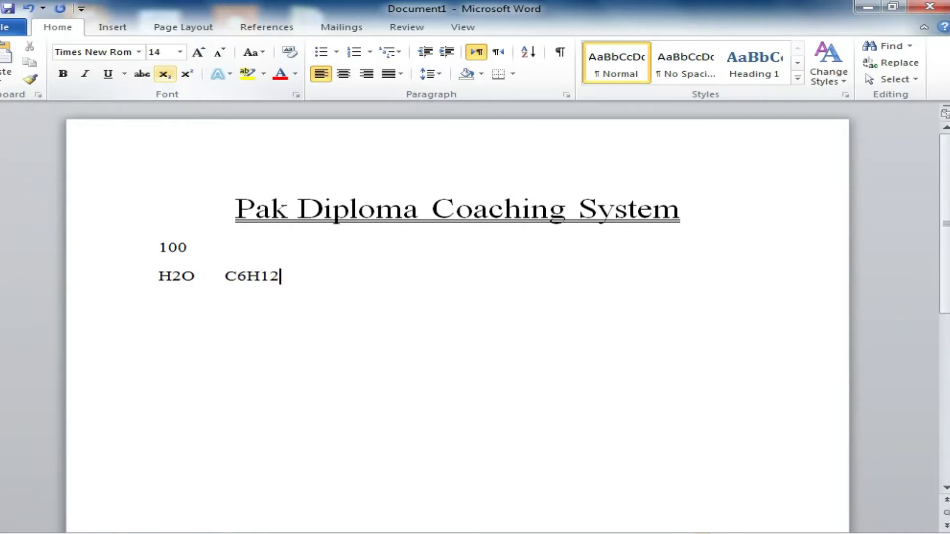
text(O6)
Subscript the 2 in H₂O and the 6, 12, 6 in C₆H₁₂O₆, then start a plain new line
drag(182, 274, 172, 275)
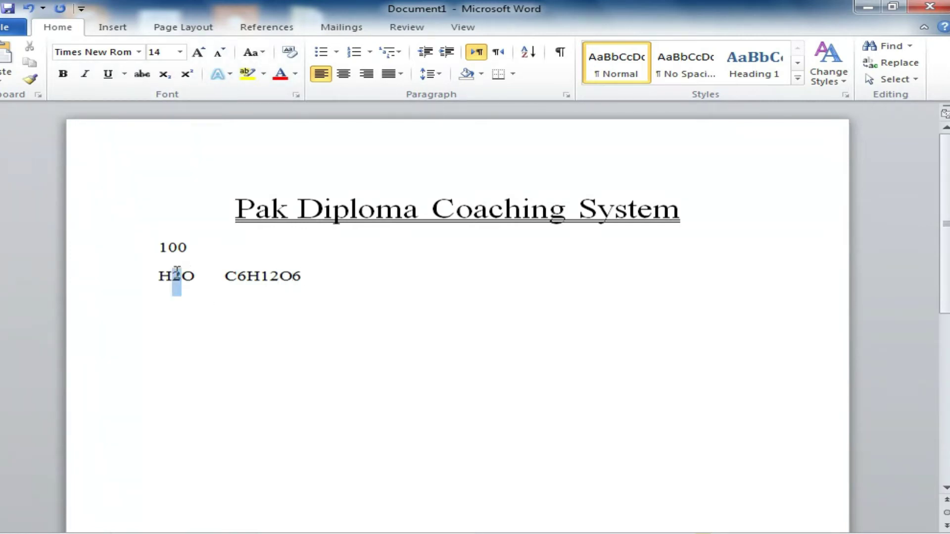
click(165, 74)
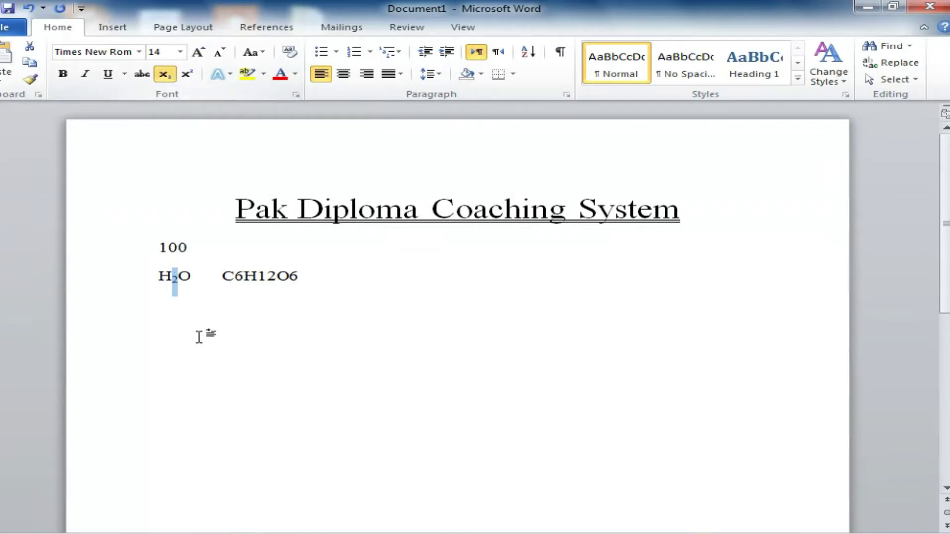
click(199, 337)
drag(235, 275, 279, 279)
click(164, 74)
click(164, 74)
click(169, 75)
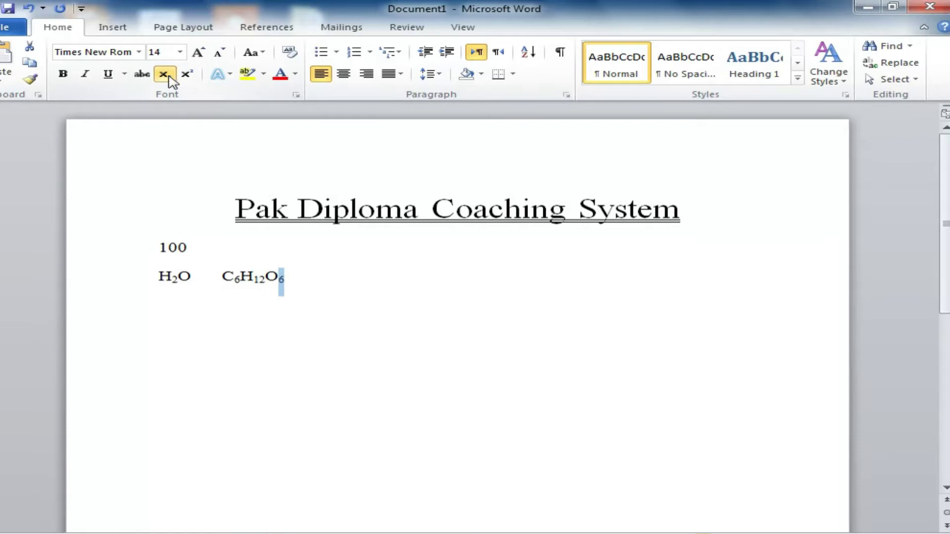
click(317, 308)
key(Return)
click(165, 74)
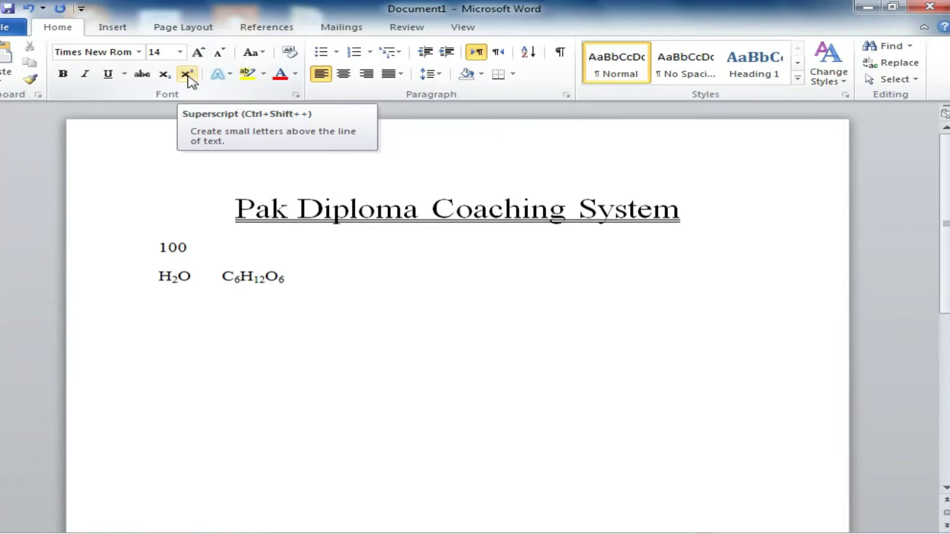
Type 109 and raise the 9 as a superscript to show 10⁹
click(187, 75)
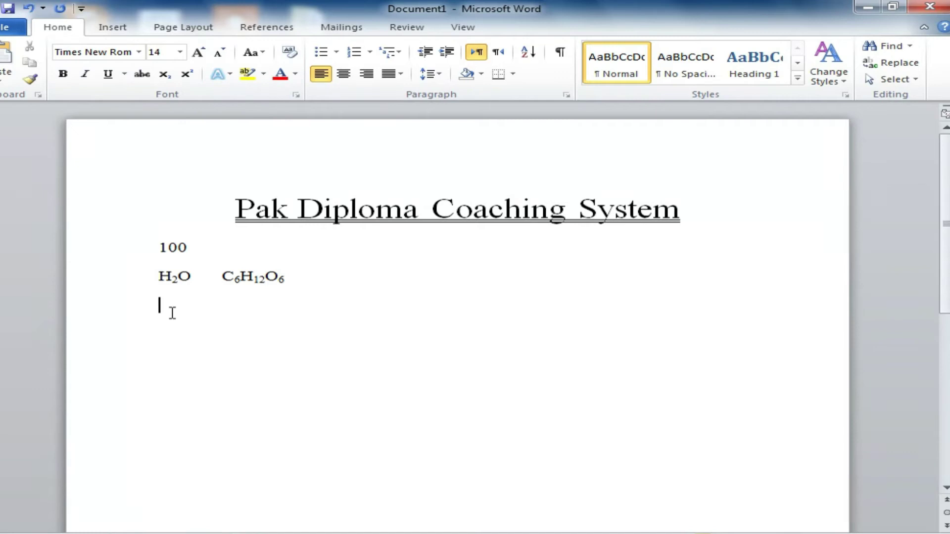
text(109)
key(shift+Left)
click(186, 74)
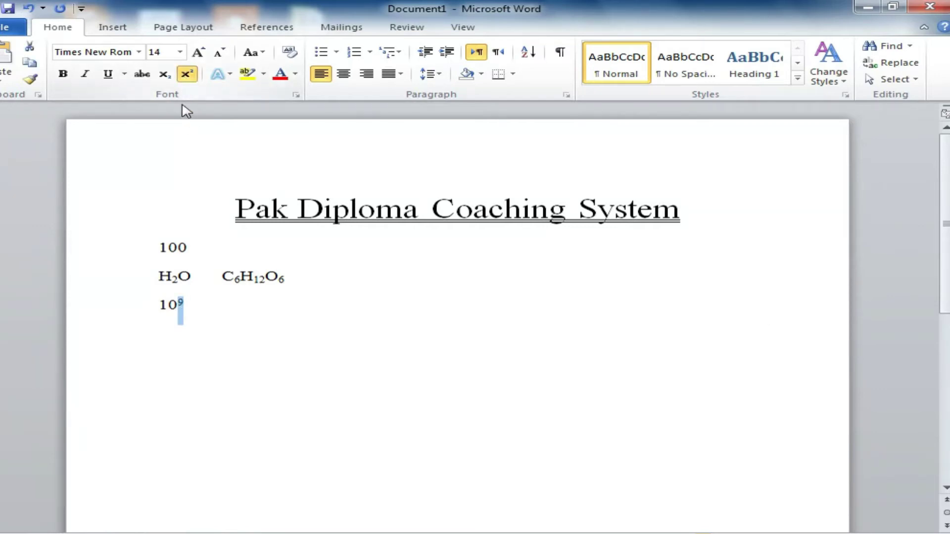
click(198, 311)
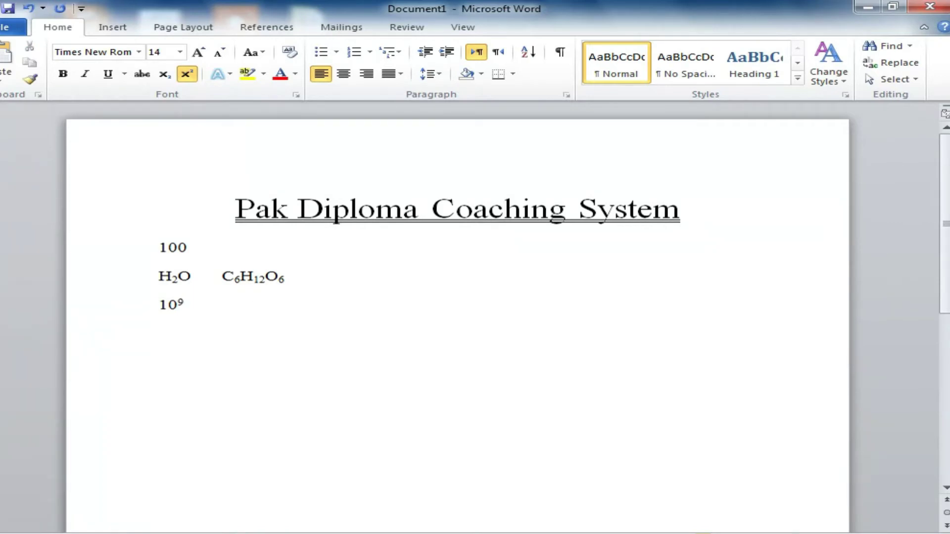
Turn superscript off, then select H₂O and apply the Bright Green highlight color
click(186, 73)
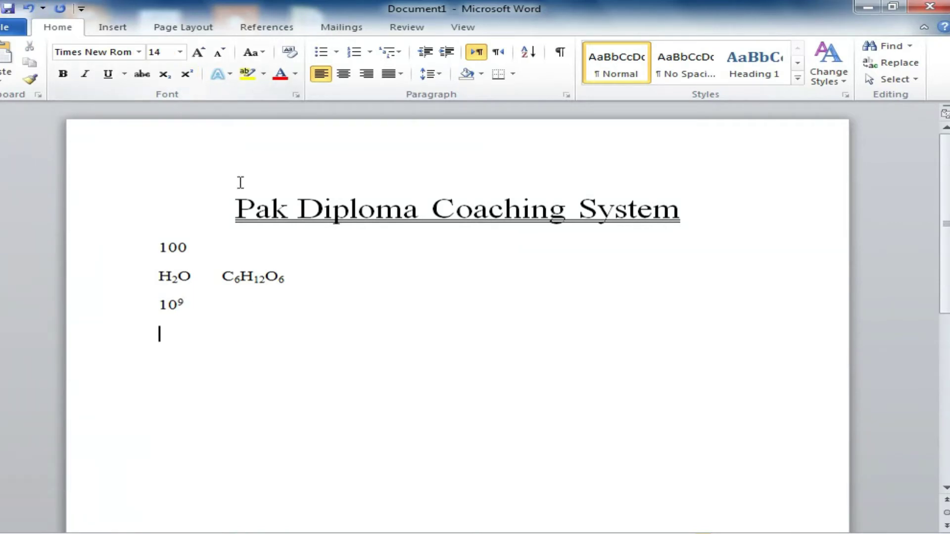
click(159, 276)
drag(159, 276, 192, 277)
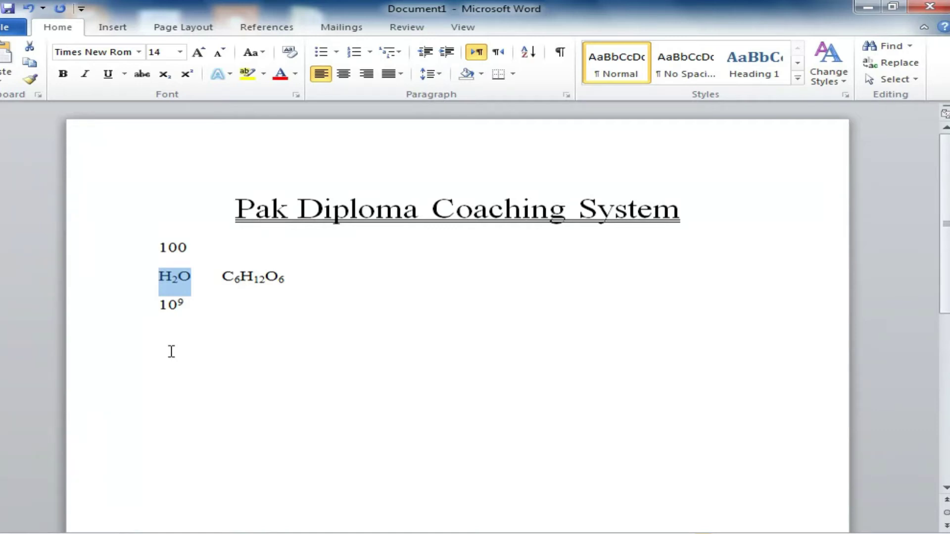
click(266, 75)
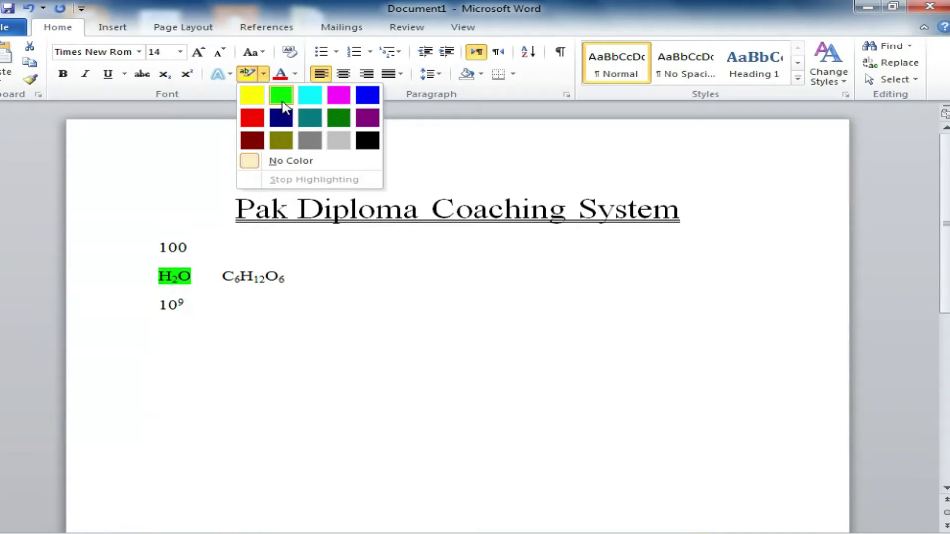
click(282, 102)
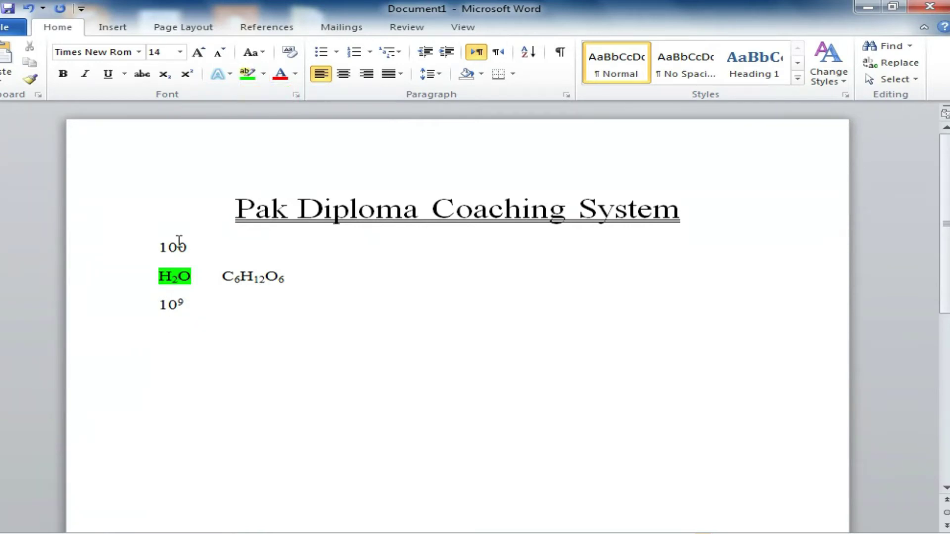
Shade the 100 line with a full-width Light Green paragraph background
click(161, 246)
click(482, 74)
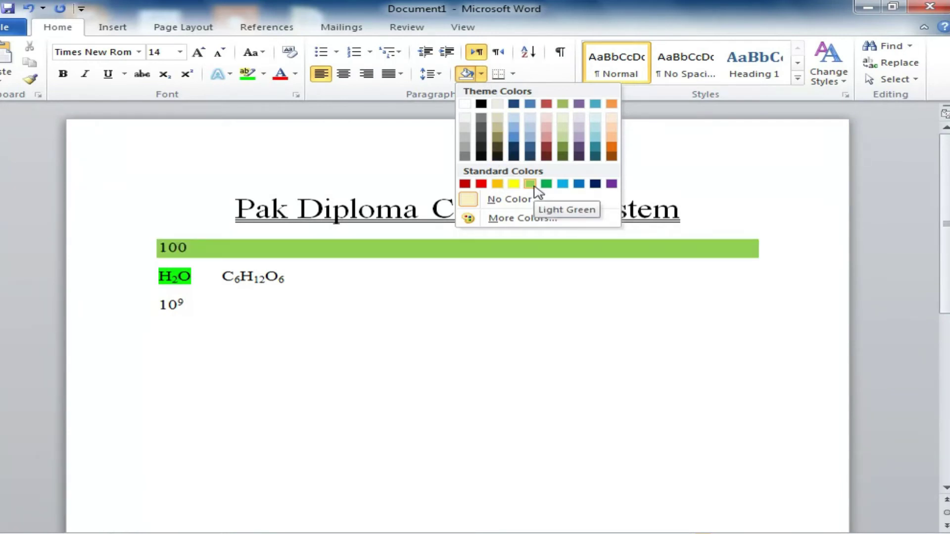
click(529, 184)
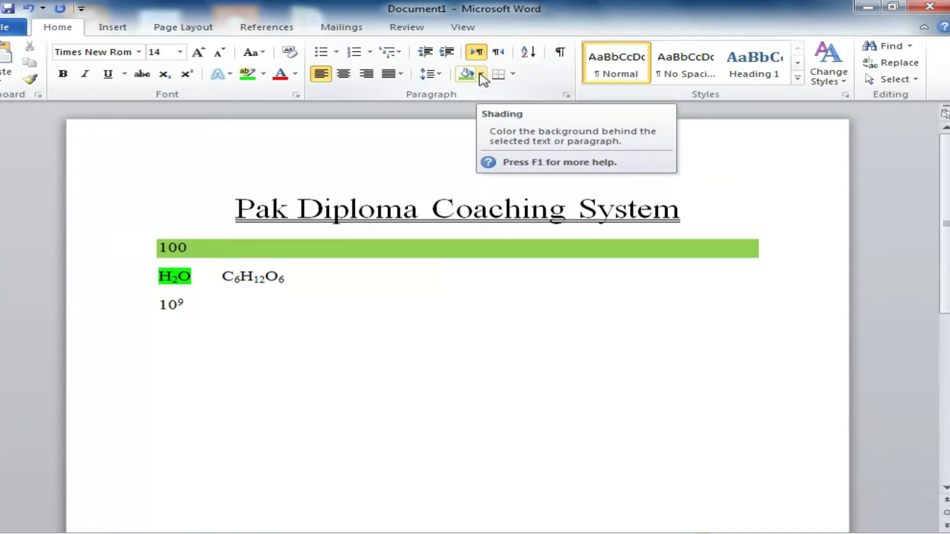
Give the title a purple shadowed text effect and shrink it to 26 pt so it fits one line
click(230, 76)
click(492, 350)
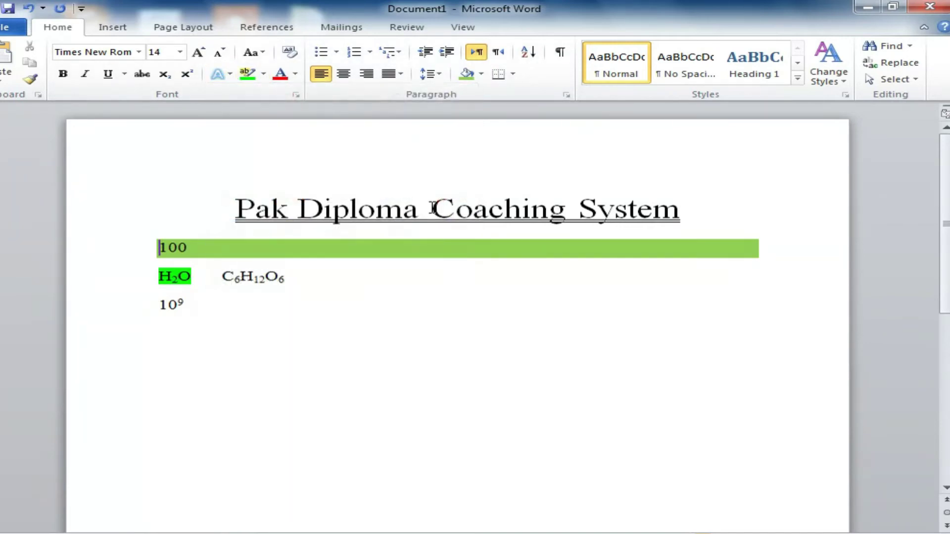
double_click(432, 208)
triple_click(432, 208)
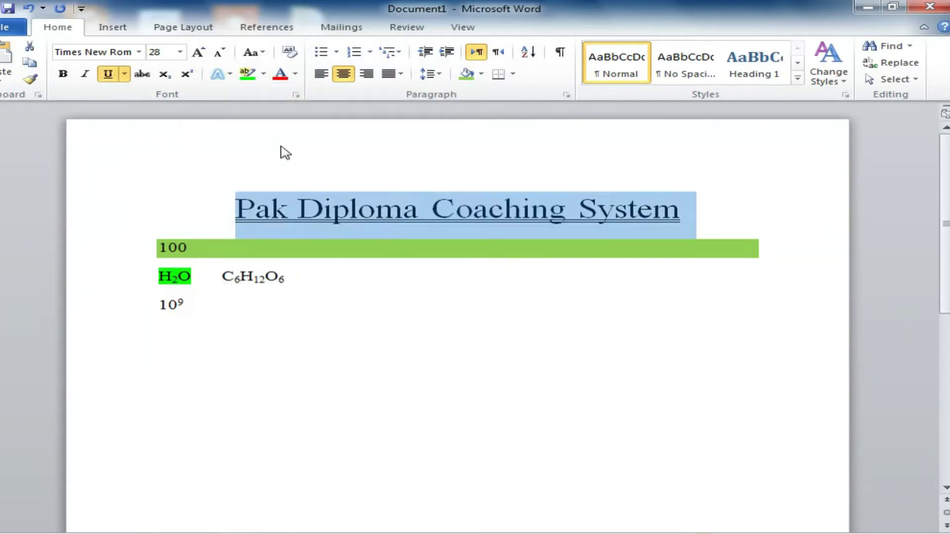
click(219, 75)
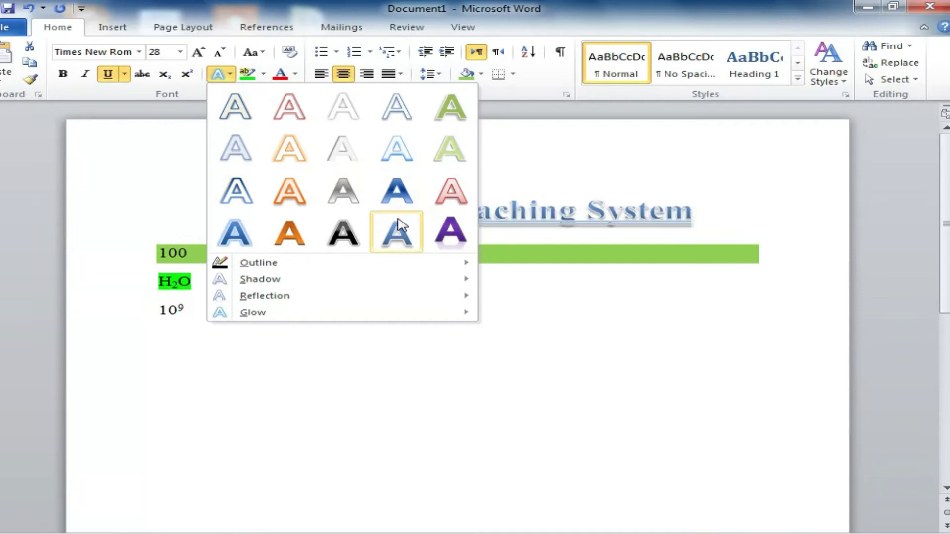
click(431, 230)
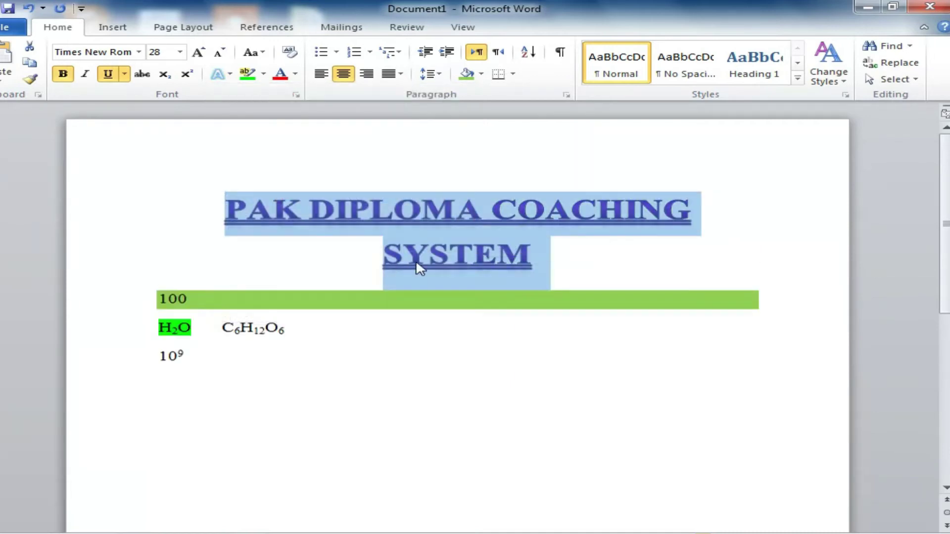
click(220, 54)
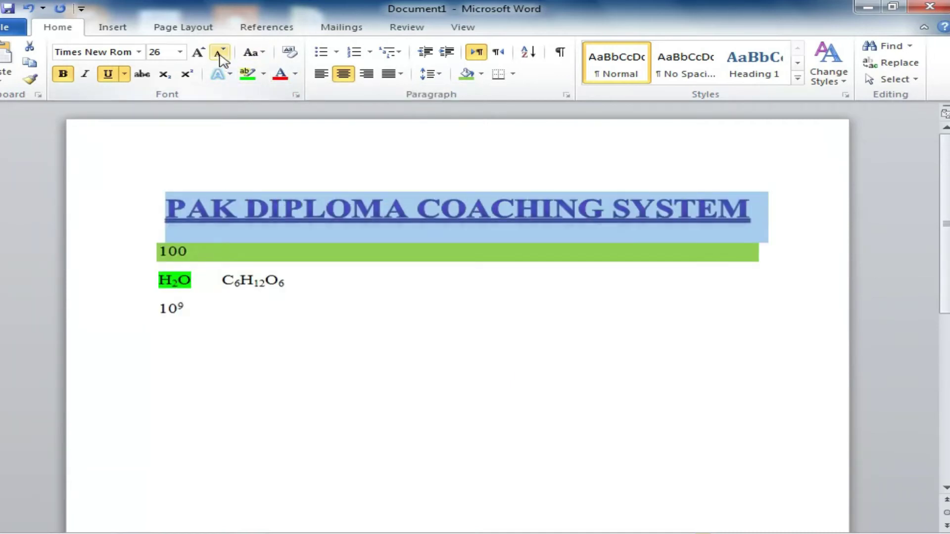
click(219, 55)
click(333, 305)
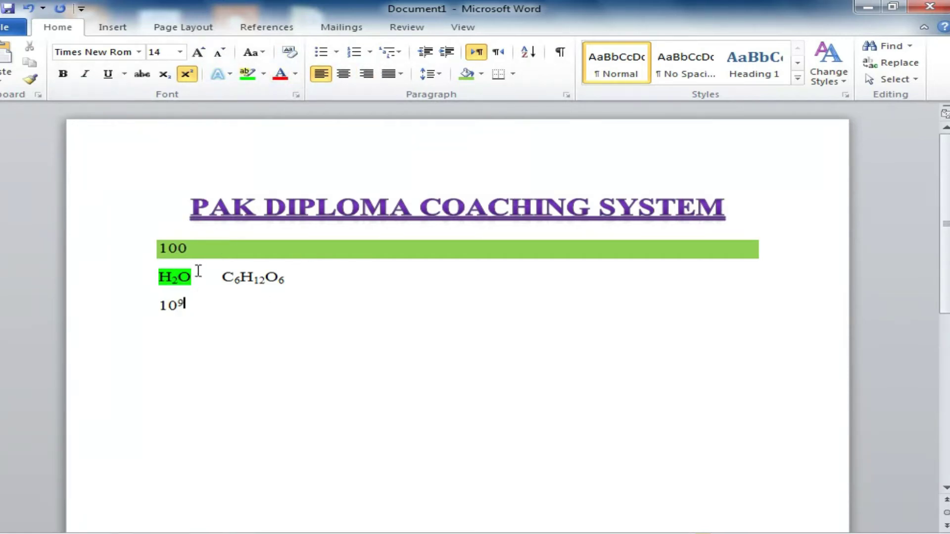
Color the H₂O text red over its green highlight, then move to the empty line below 10⁹
drag(197, 284, 159, 277)
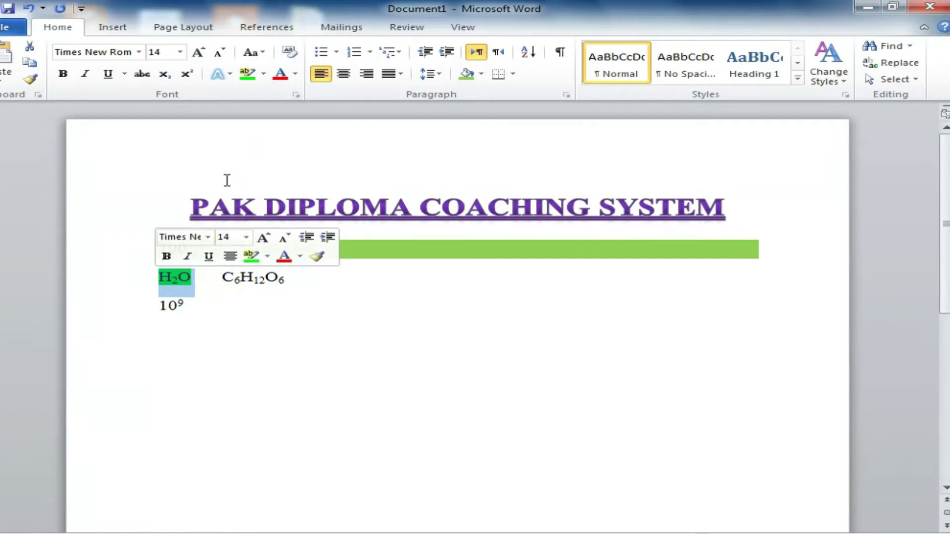
click(295, 74)
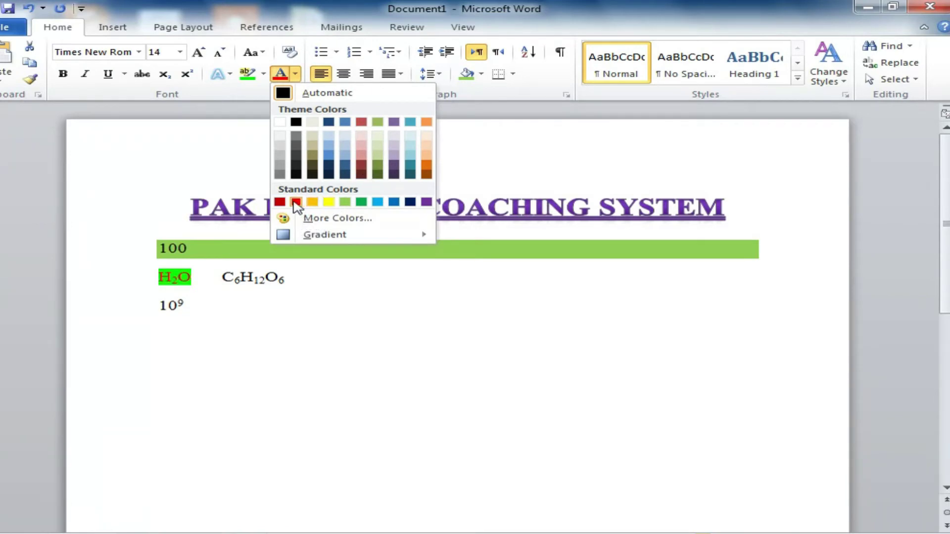
click(296, 203)
click(201, 312)
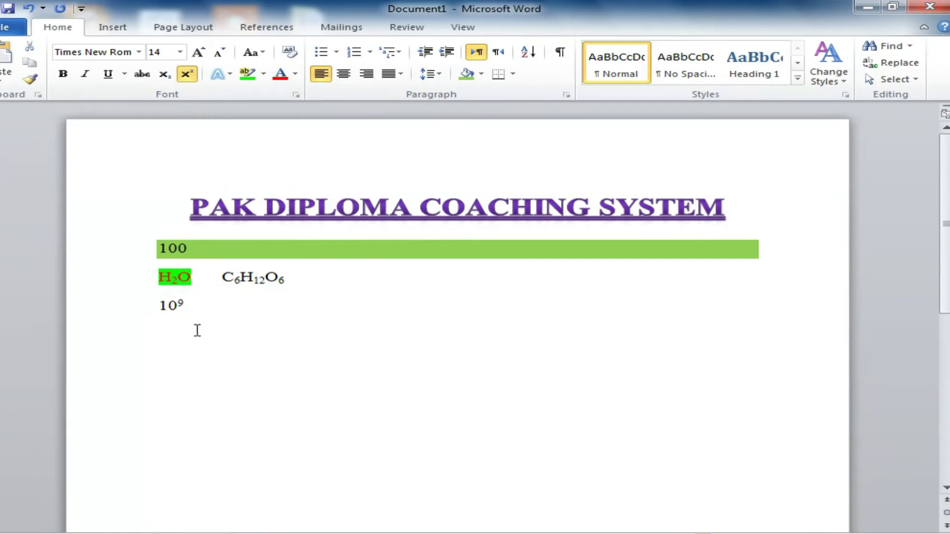
click(192, 346)
drag(945, 188, 945, 228)
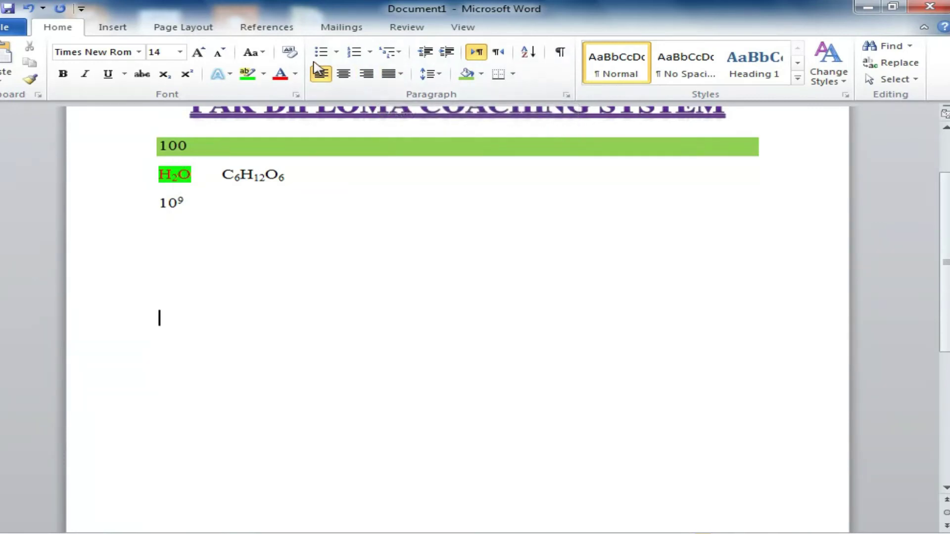
Type Pakistan, USA, India and UK on consecutive lines below 10⁹, removing the blank line before UK
click(336, 52)
click(248, 224)
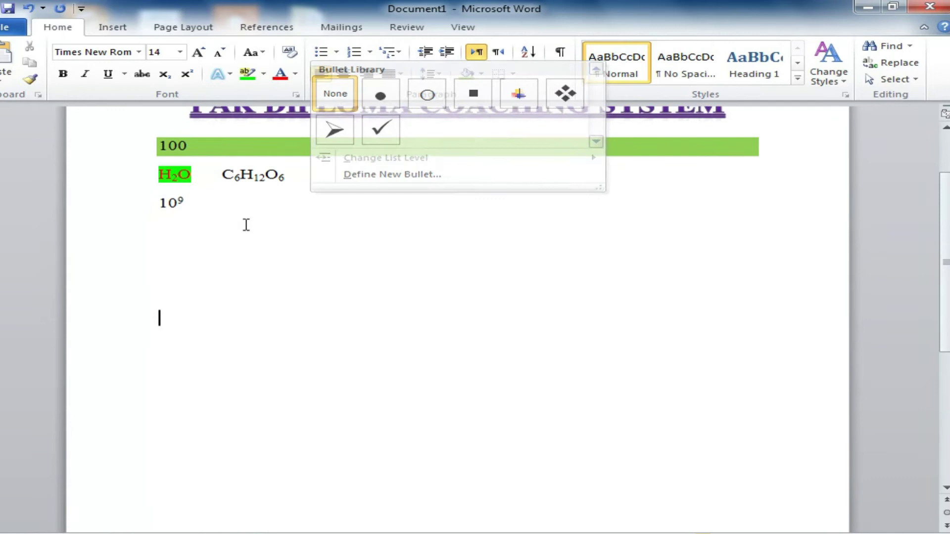
click(172, 261)
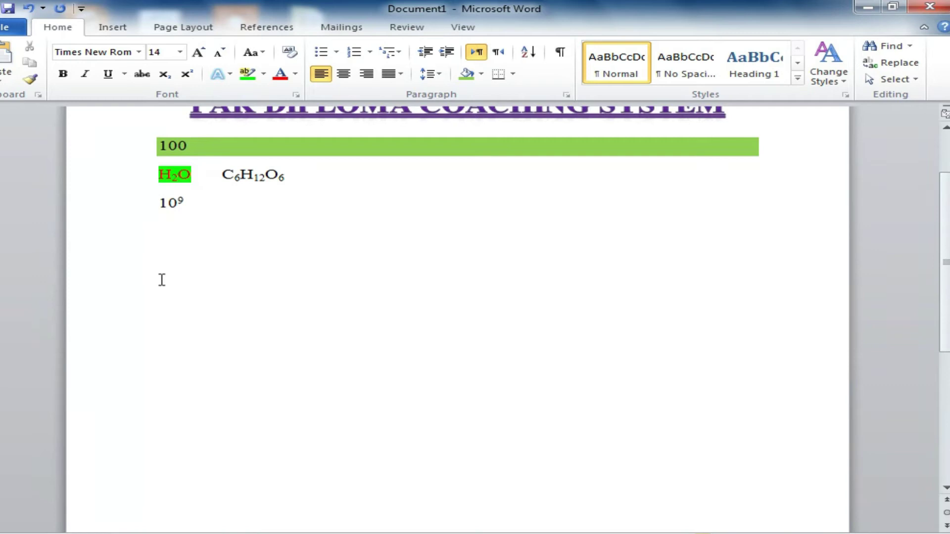
text(Pakistan)
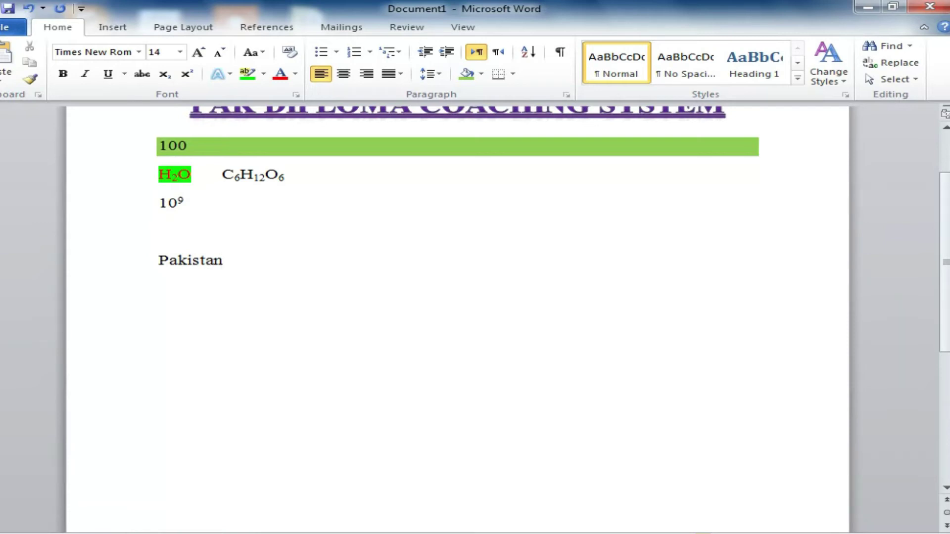
text(USA)
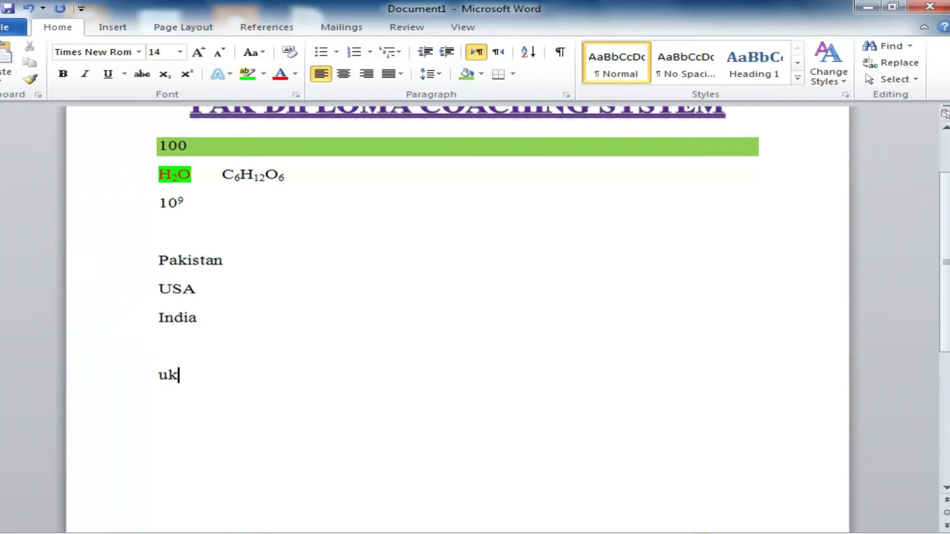
key(BackSpace)
text(UK)
Select the four country lines and give them arrow bullets
click(159, 260)
key(shift+Down)
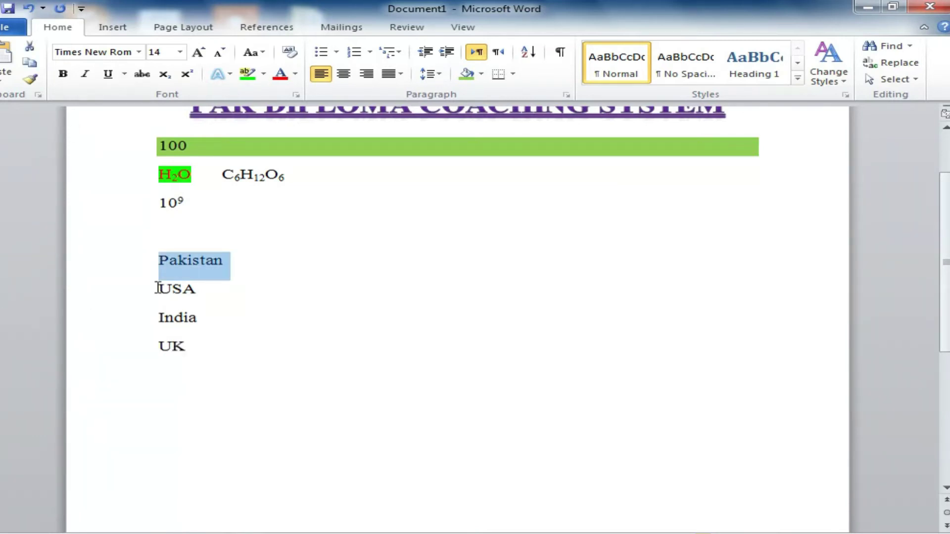
key(shift+Down)
key(shift+Down)
key(shift+Down)
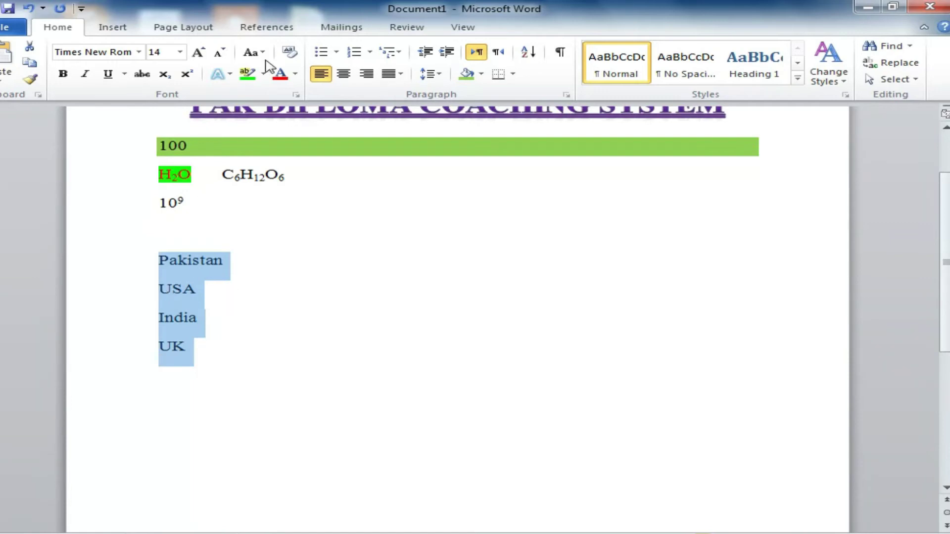
click(337, 52)
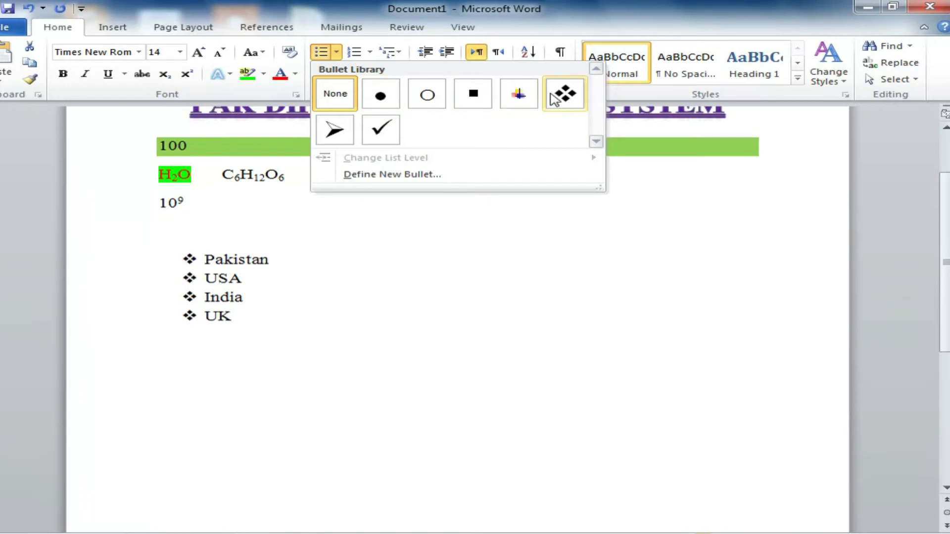
click(340, 142)
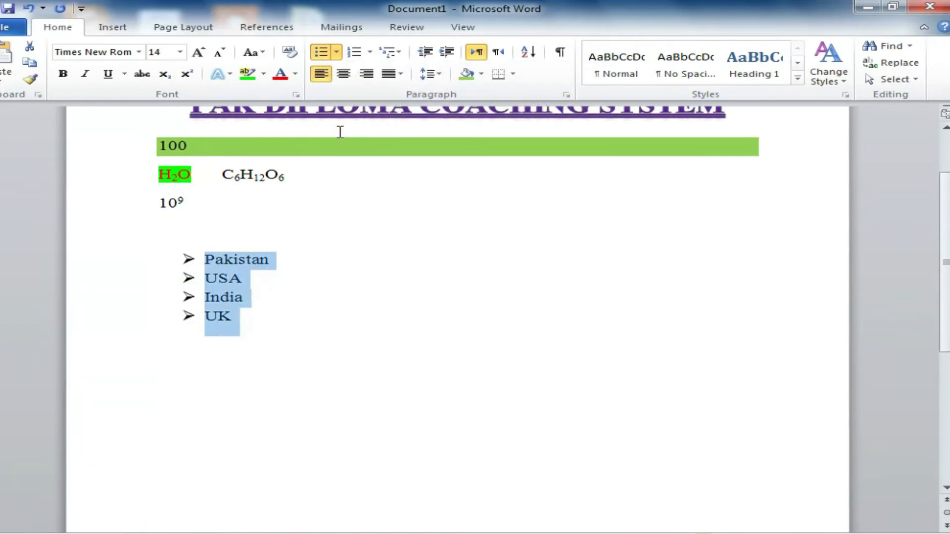
click(337, 54)
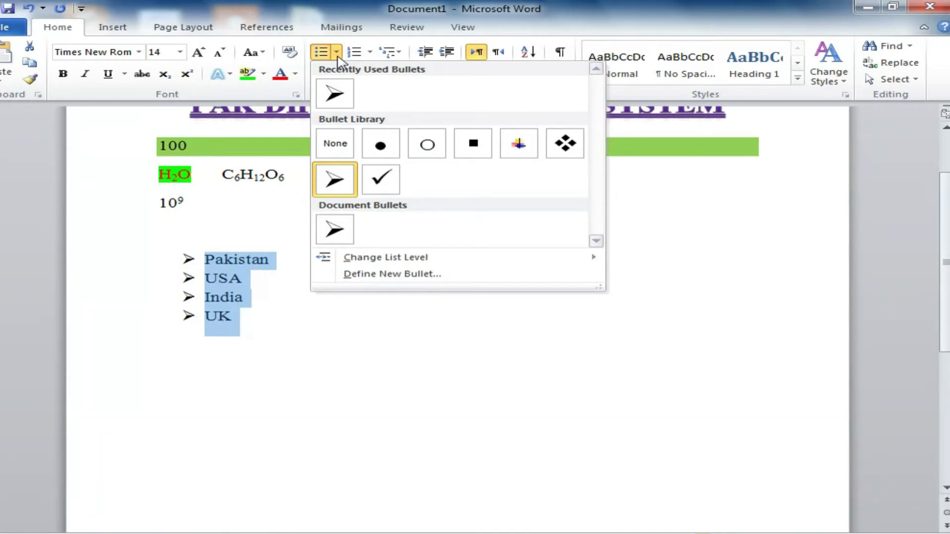
Define a new bullet using the Wingdings crescent-and-star symbol (code 90) for the country list
click(387, 275)
drag(441, 139, 545, 54)
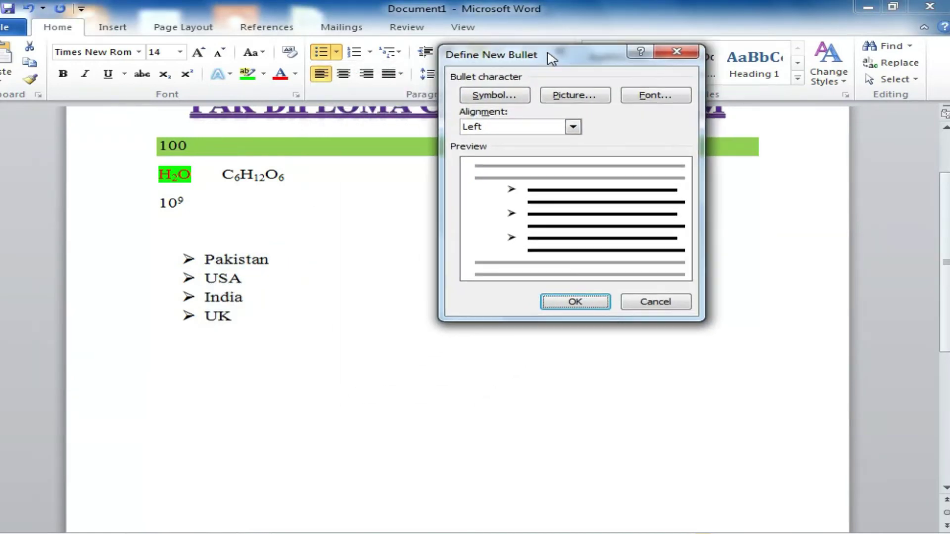
click(519, 96)
drag(509, 149, 645, 72)
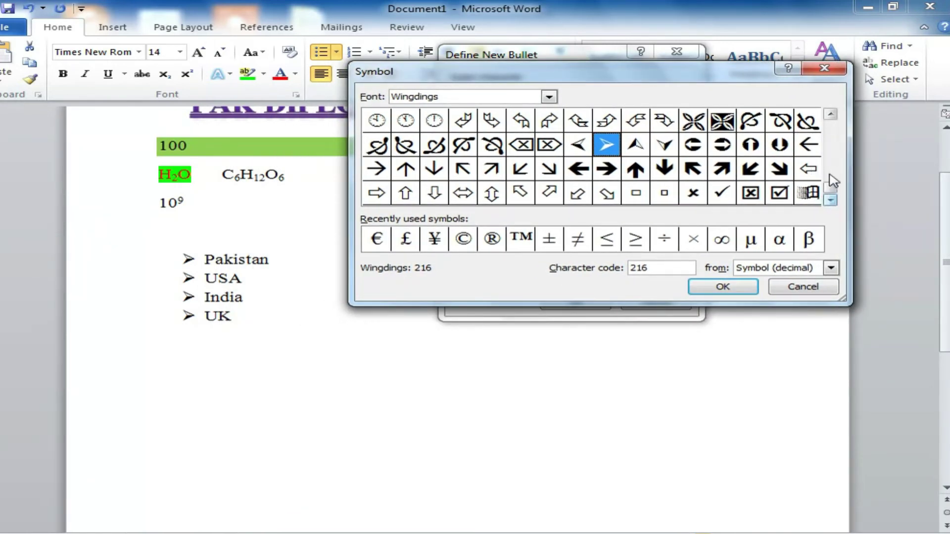
click(833, 115)
click(833, 115)
click(832, 116)
click(832, 115)
click(833, 115)
click(832, 115)
click(832, 115)
click(832, 116)
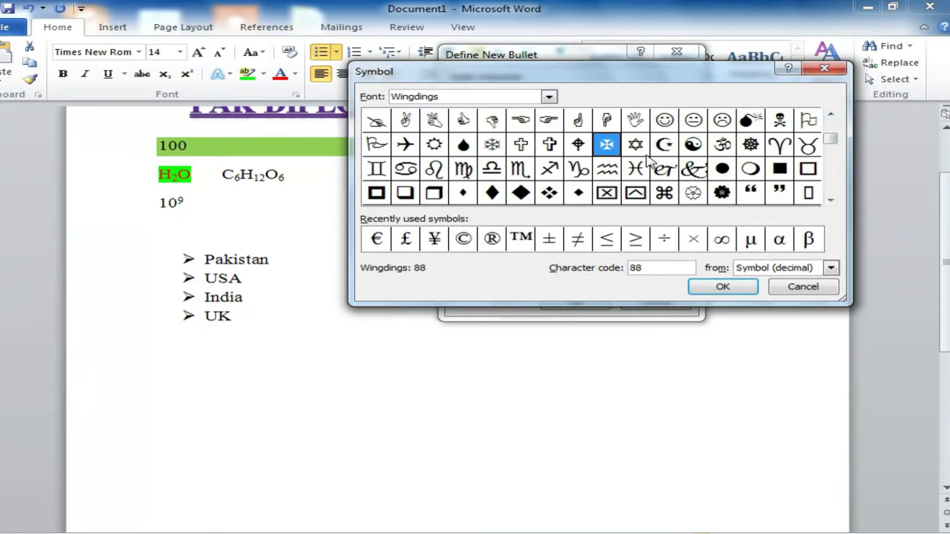
click(663, 145)
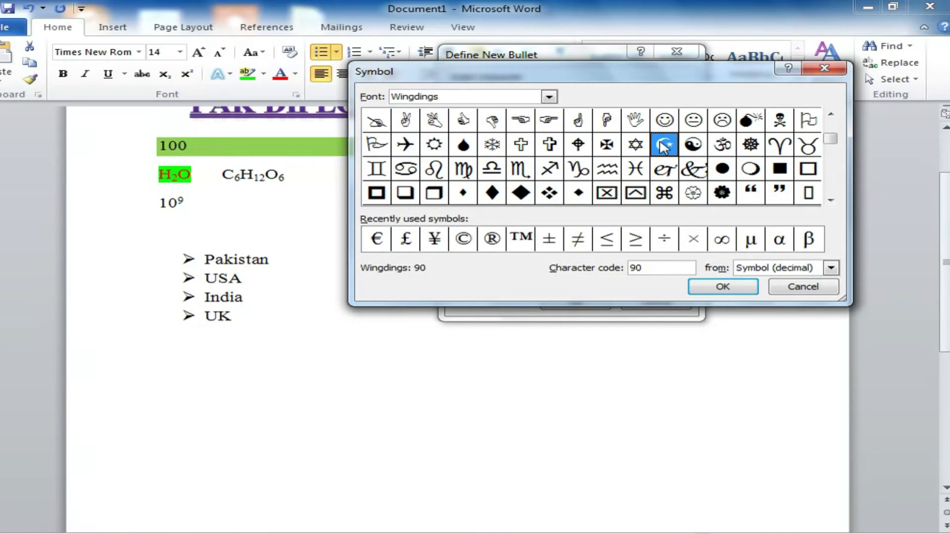
click(723, 287)
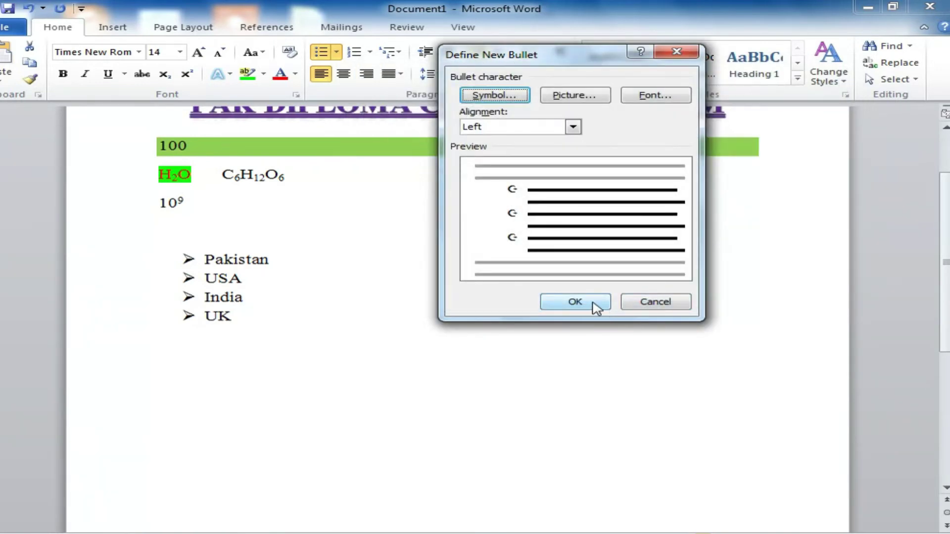
click(596, 305)
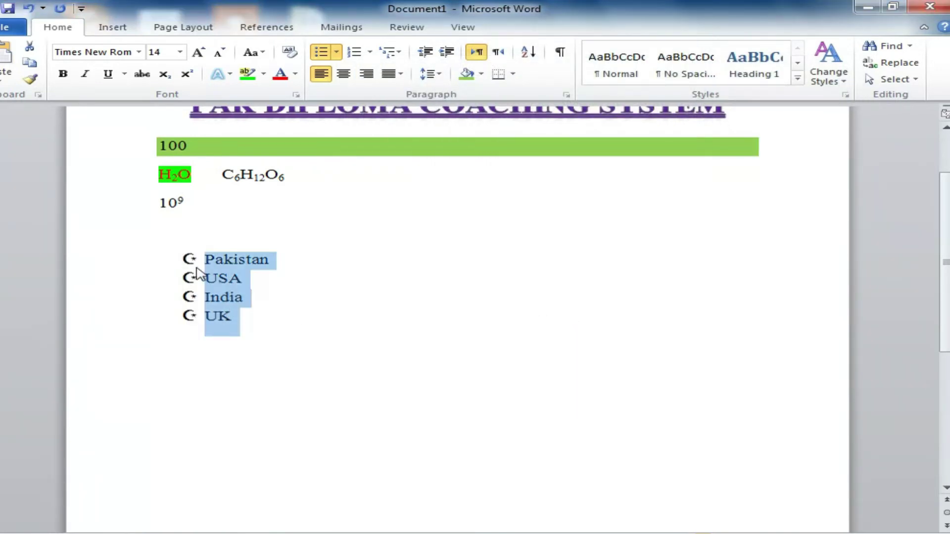
Import the green dome image from Pictures and use it as the country list's picture bullet
click(336, 52)
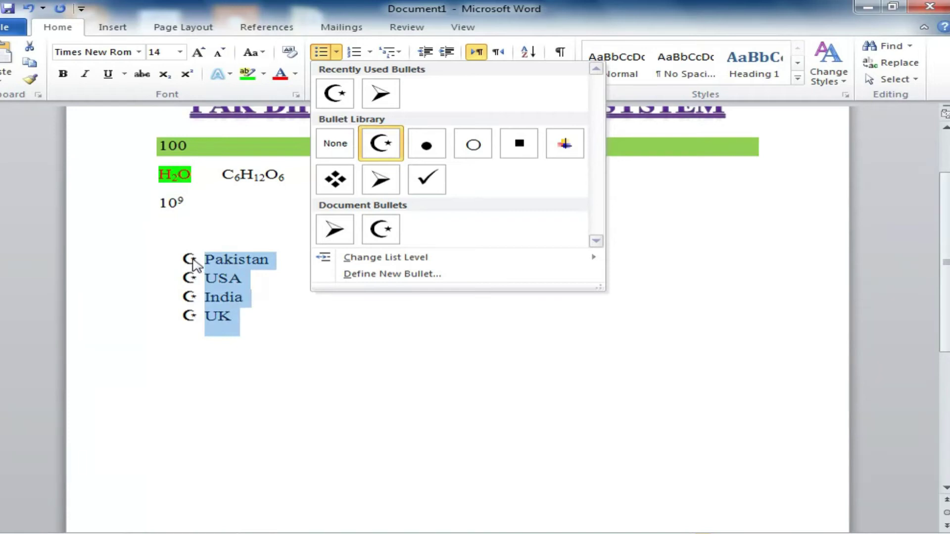
click(394, 273)
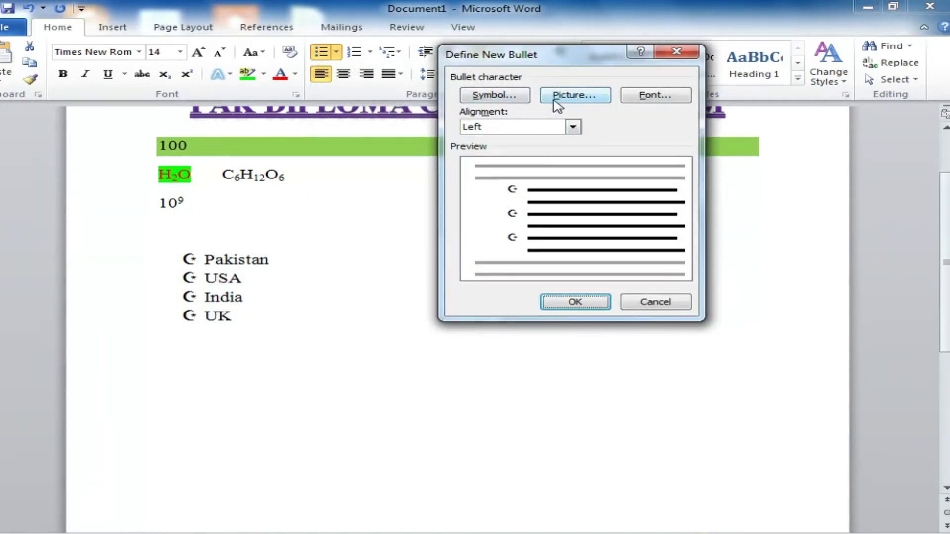
click(574, 99)
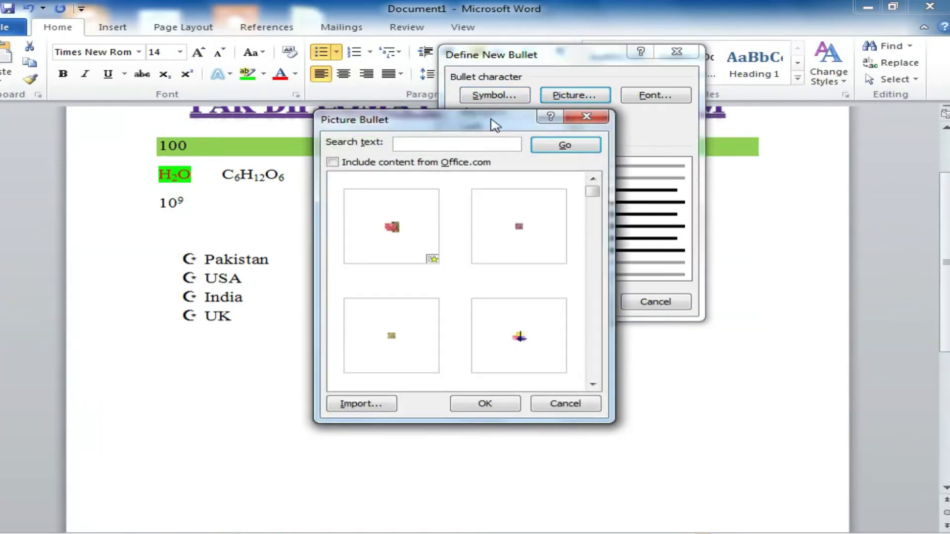
drag(492, 119, 515, 62)
click(388, 345)
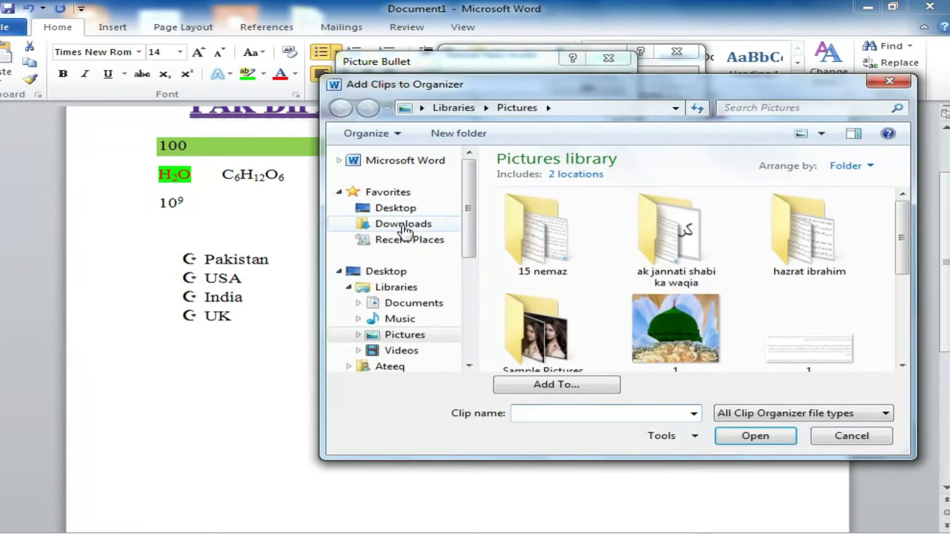
click(648, 335)
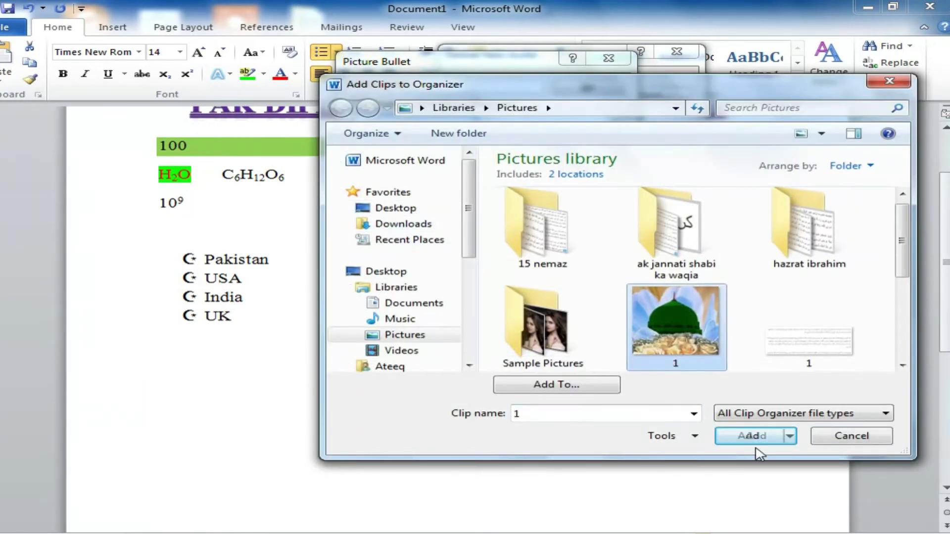
click(747, 435)
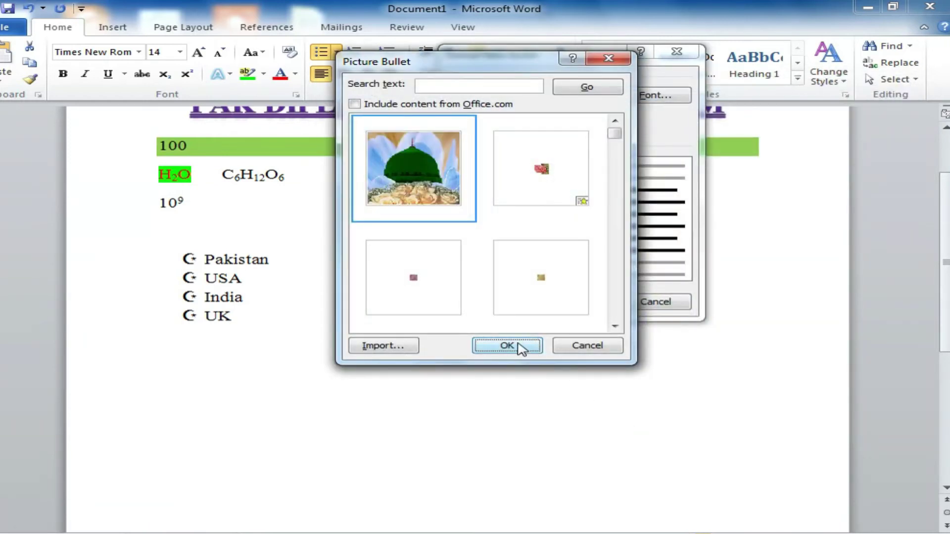
click(517, 346)
click(573, 303)
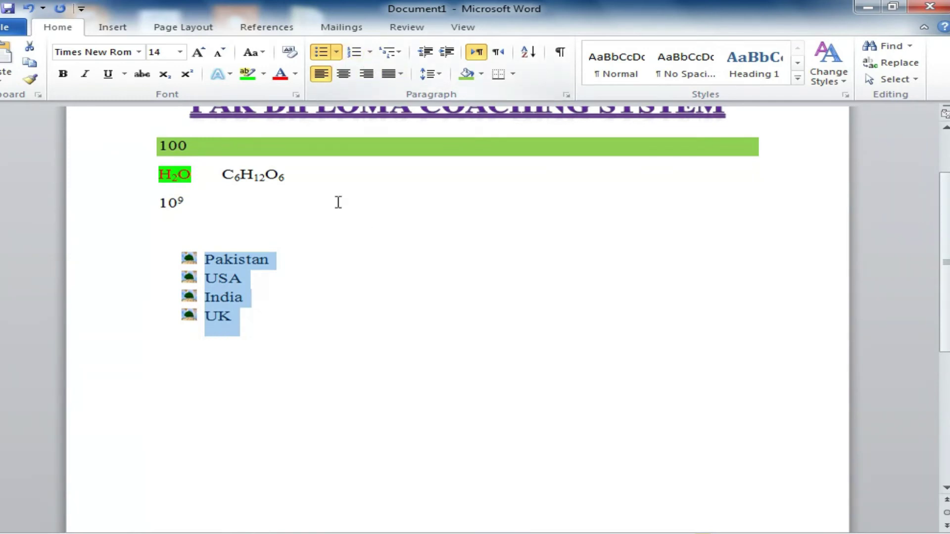
Replace the picture bullets on the country list with 1. 2. 3. numbering
click(321, 52)
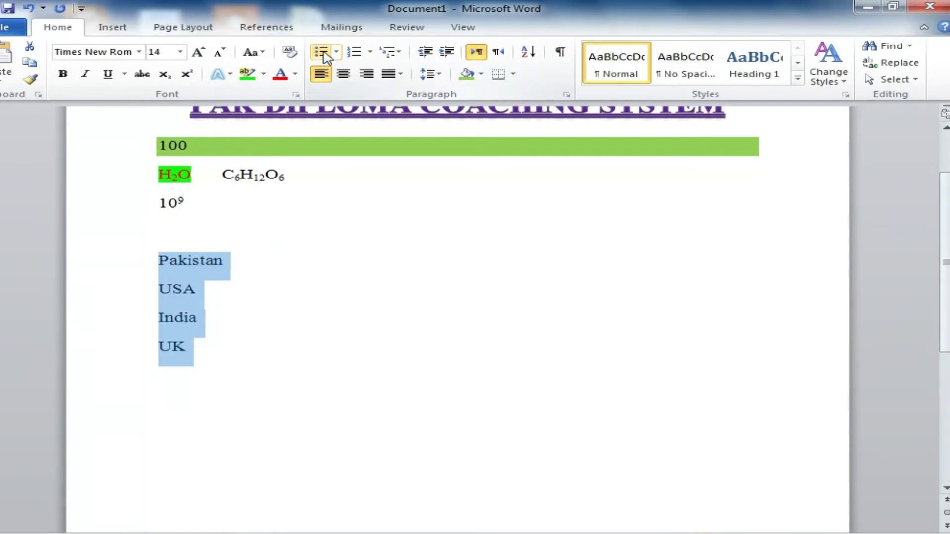
click(370, 52)
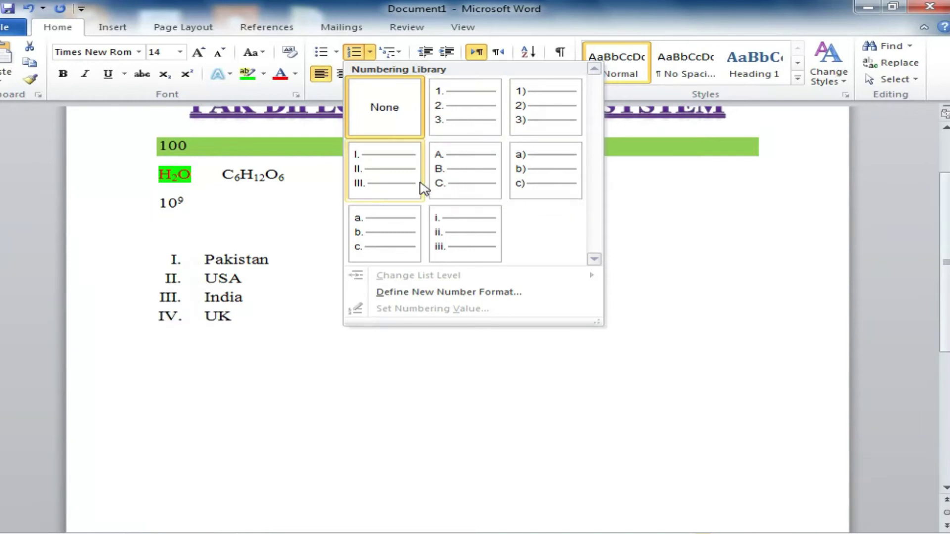
click(479, 103)
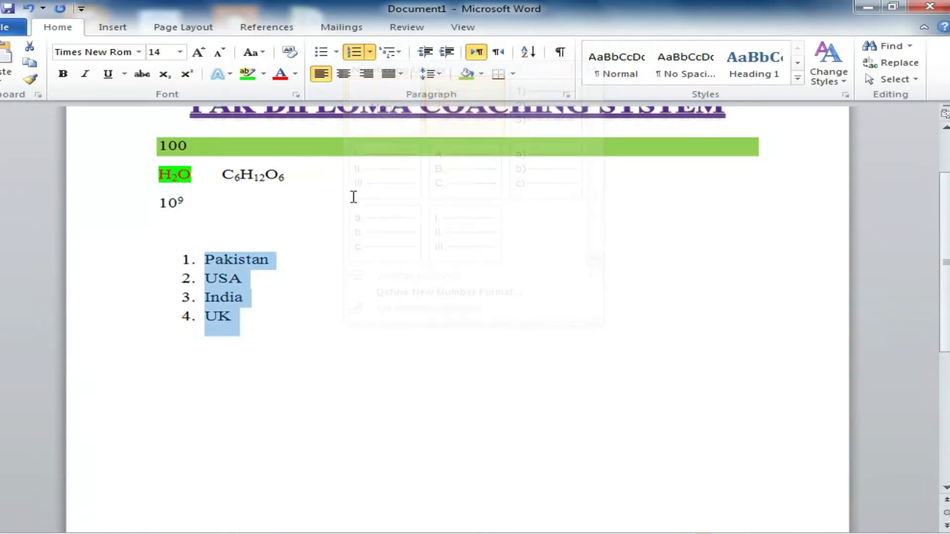
Apply the Article I / Section 1.01 multilevel list so the countries become Article I–IV headings
click(389, 52)
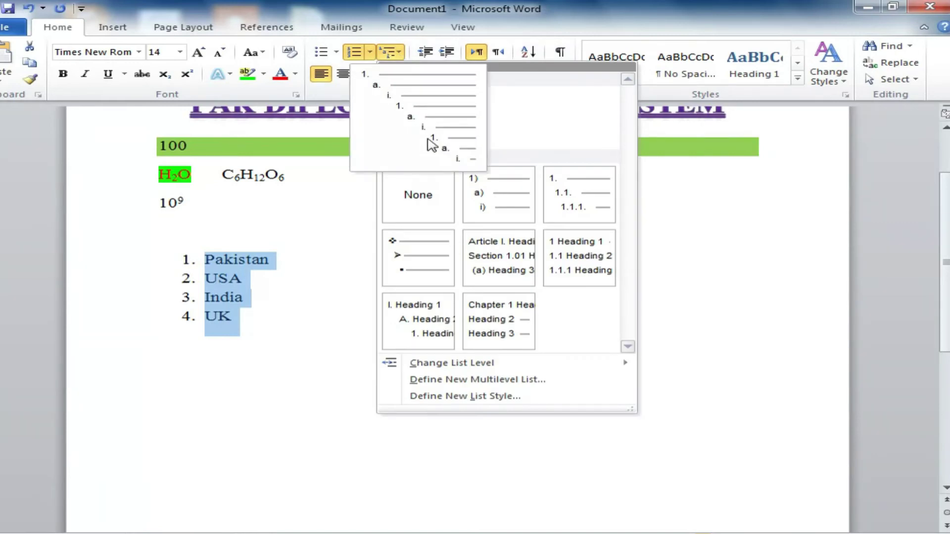
click(486, 199)
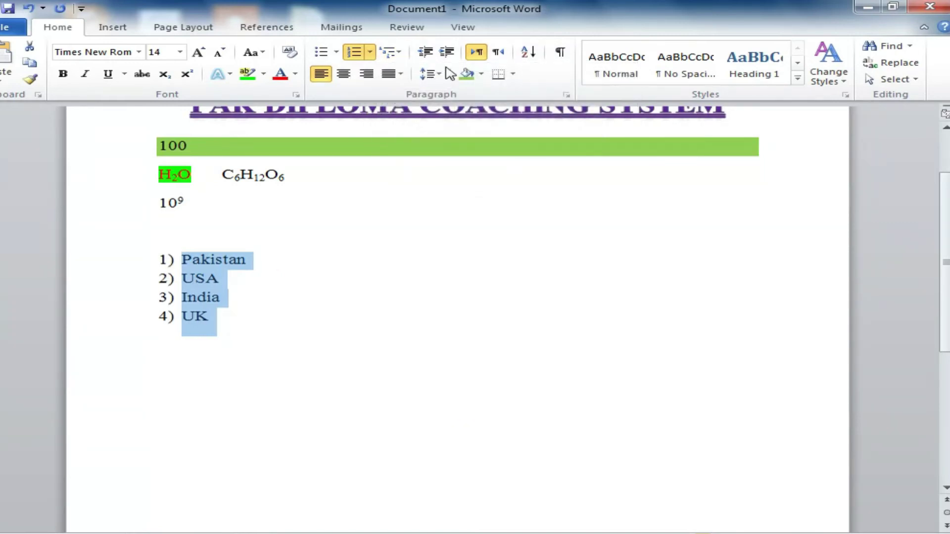
click(390, 52)
click(579, 203)
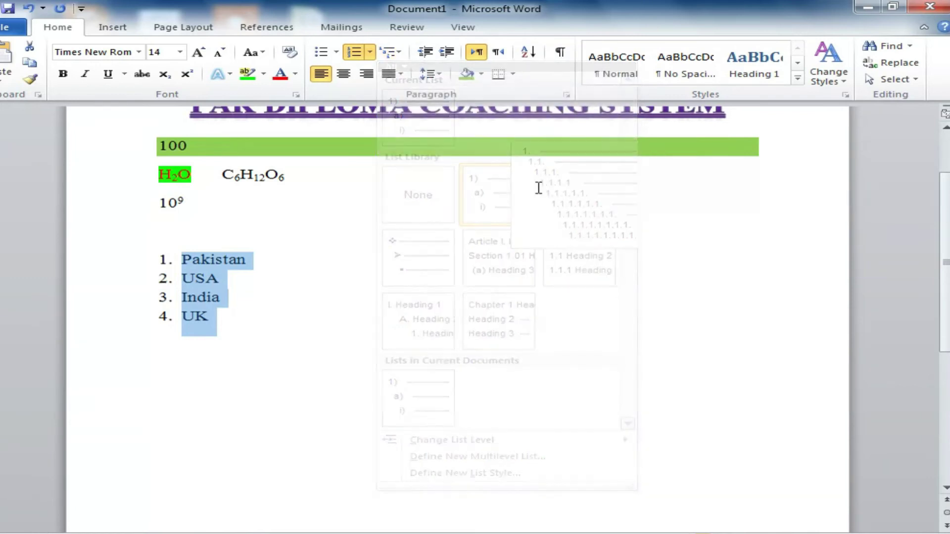
click(390, 51)
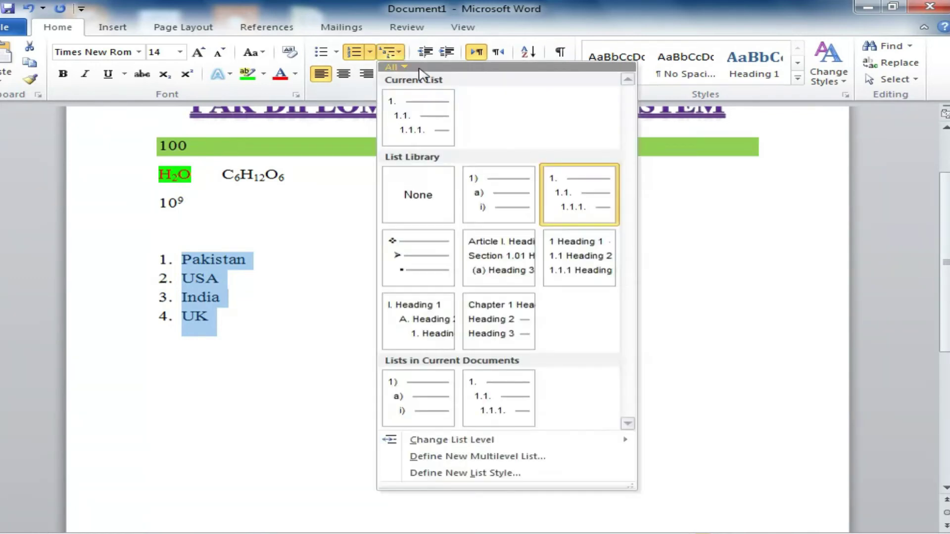
click(490, 256)
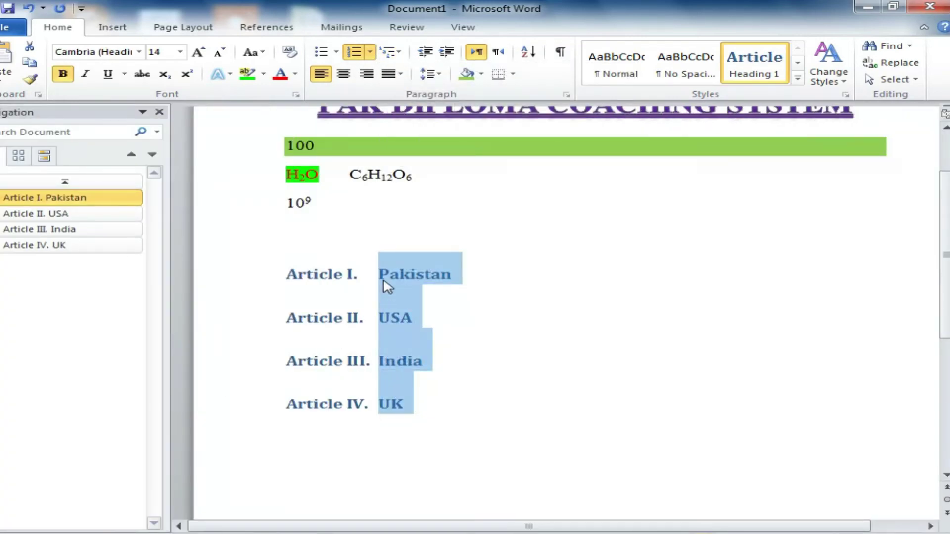
Insert blank lines after the Article I. Pakistan and Article II. USA headings
key(Left)
click(456, 287)
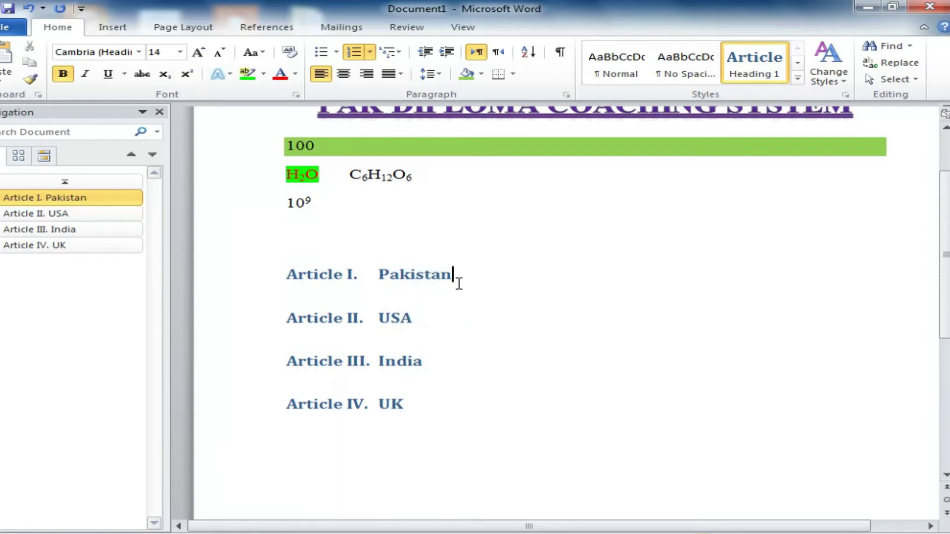
key(Return)
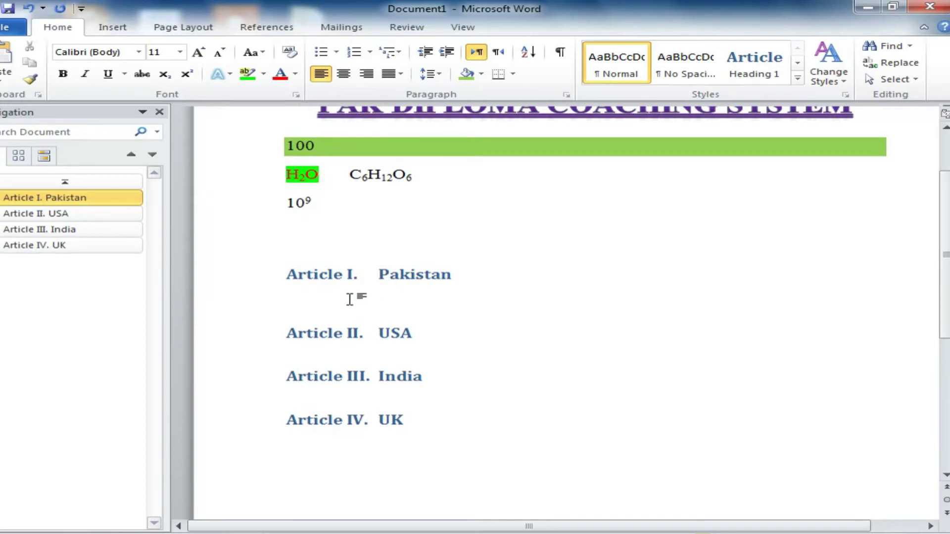
click(412, 340)
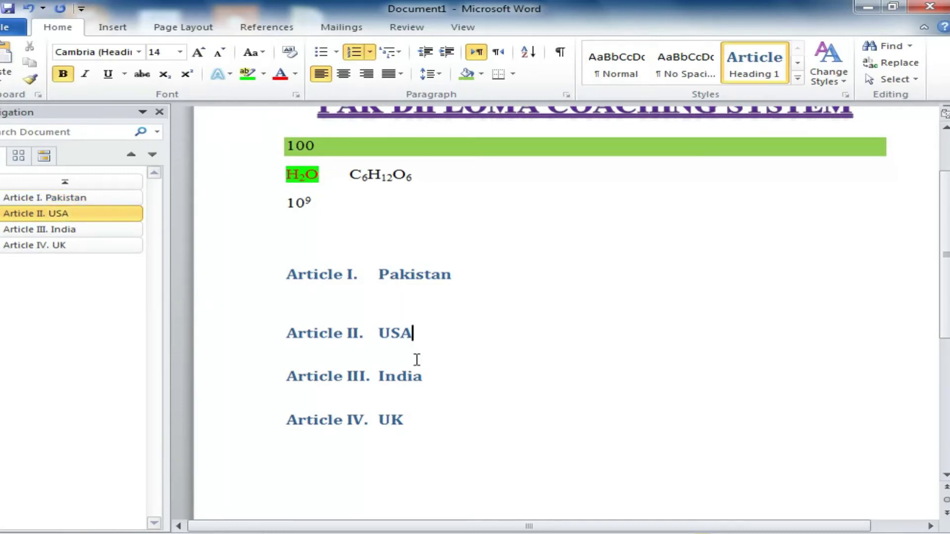
key(Return)
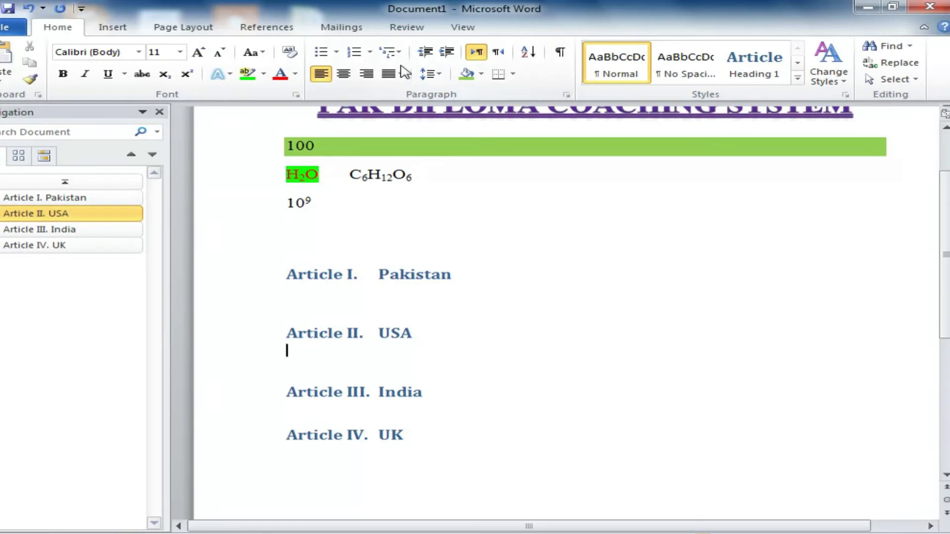
click(314, 456)
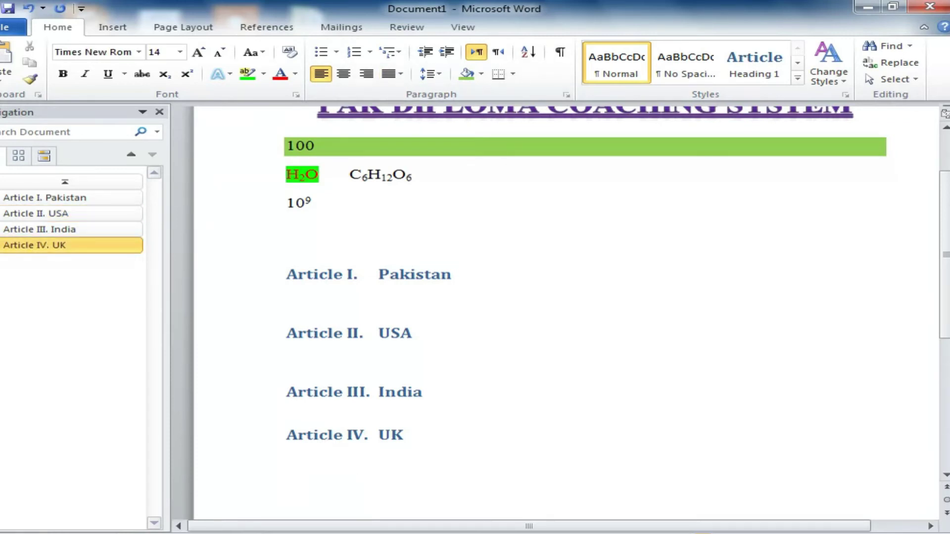
scroll(564, 312, down, 1)
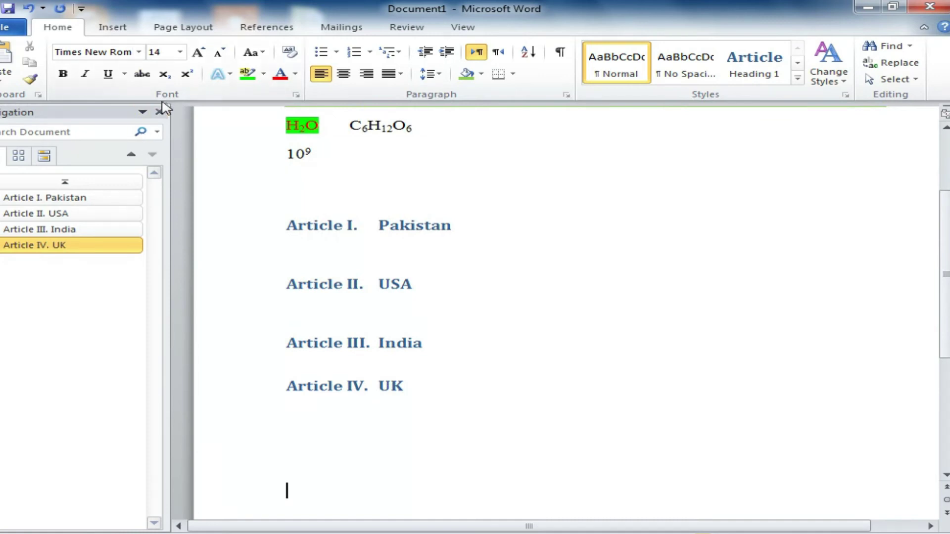
Close the navigation pane
click(159, 111)
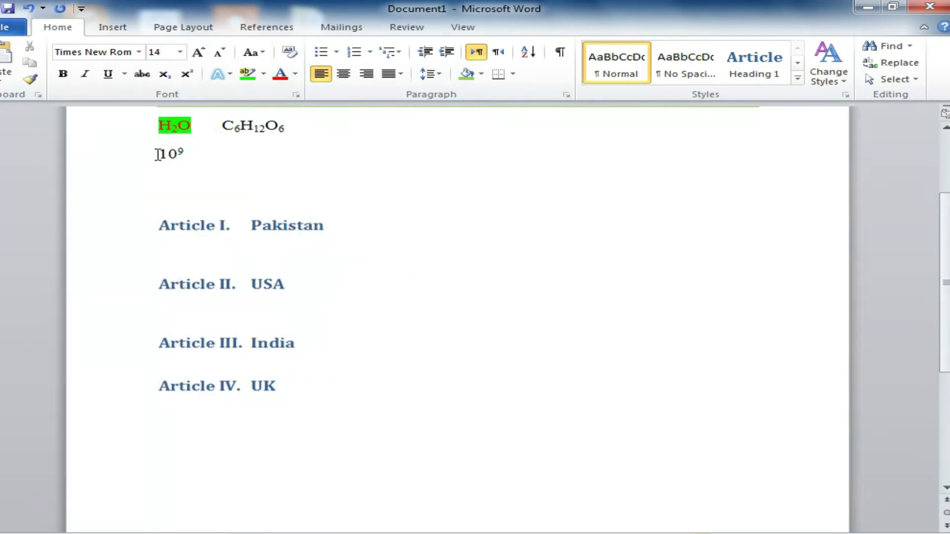
click(401, 75)
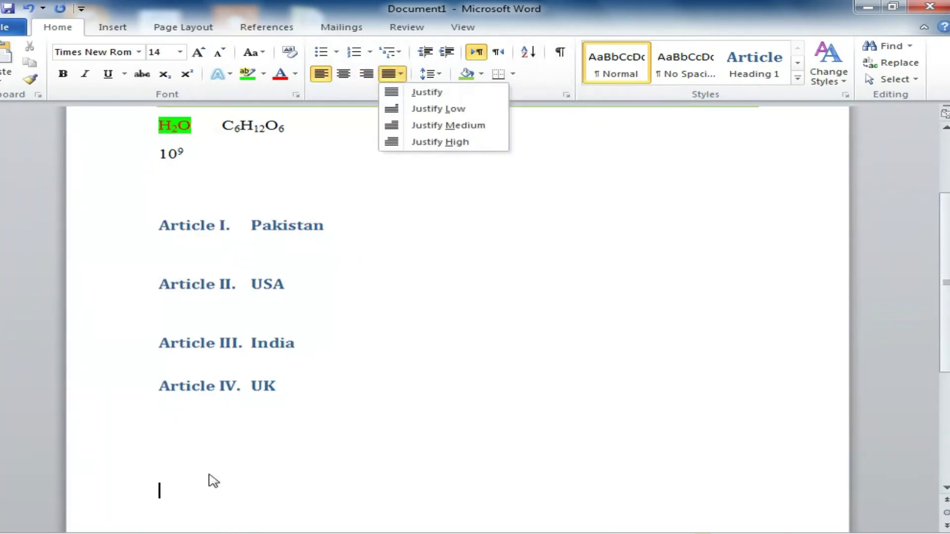
click(182, 482)
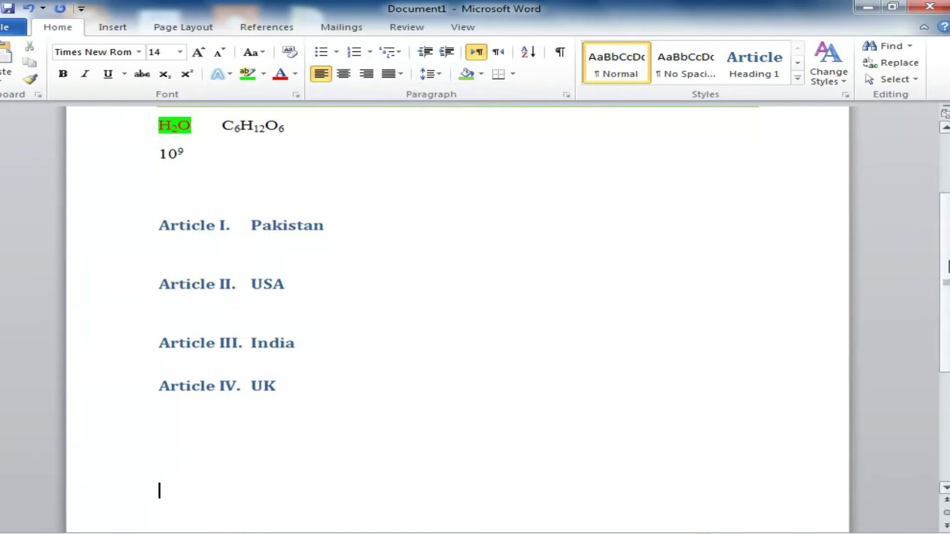
scroll(935, 261, up, 2)
scroll(935, 277, down, 5)
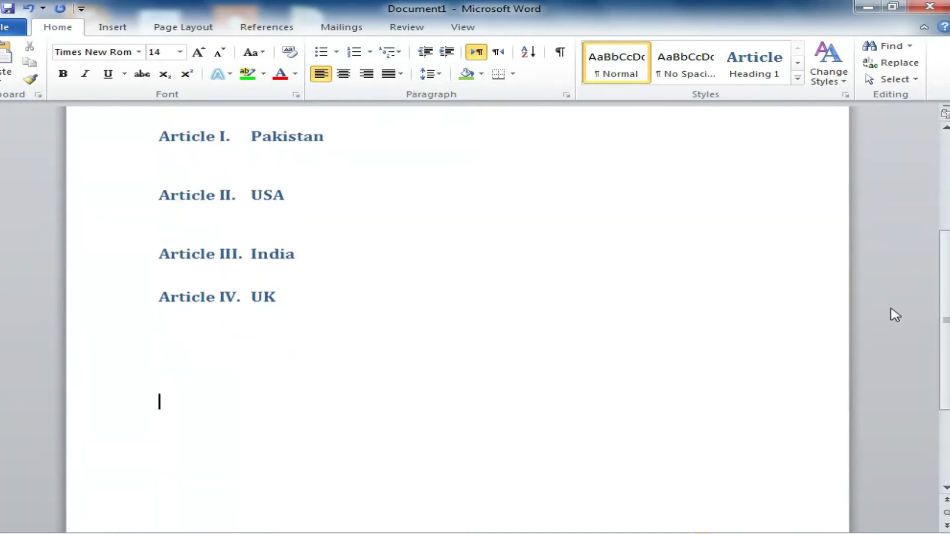
Type 'Pak Dploma' on the line below Article IV. UK and copy it
click(182, 374)
text(Pak )
text(Dploma)
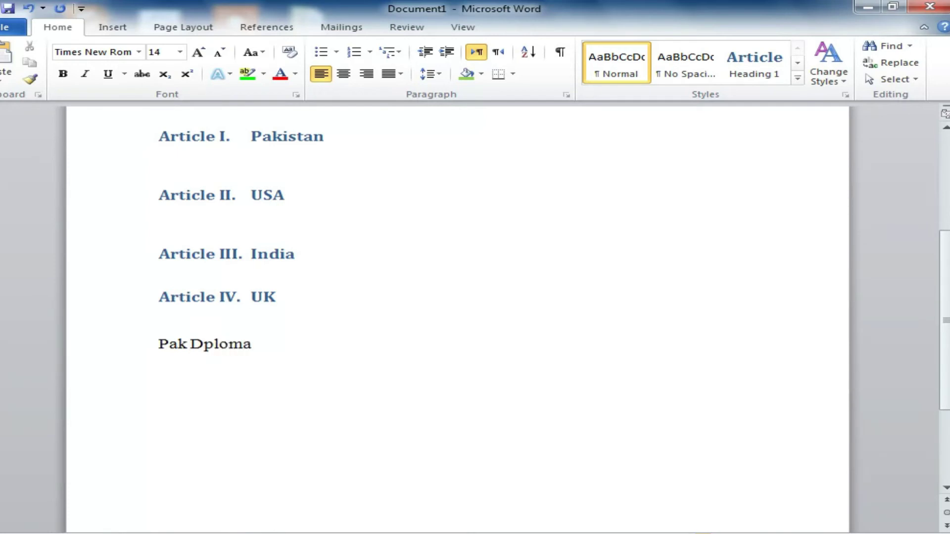
key(shift+Home)
key(ctrl+c)
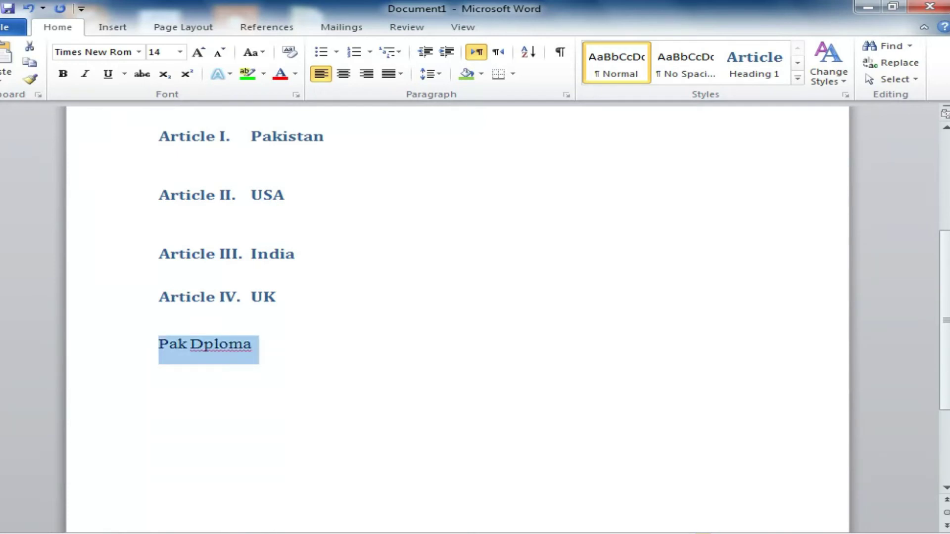
key(End)
key(Return)
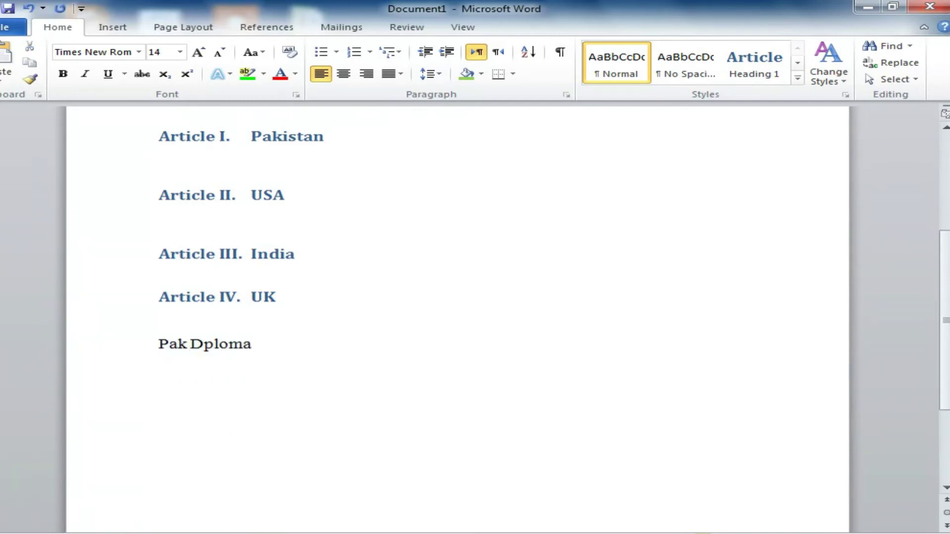
key(ctrl+v)
key(ctrl+v)
key(ctrl+v)
key(ctrl+v)
key(ctrl+v)
key(ctrl+v)
key(ctrl+v)
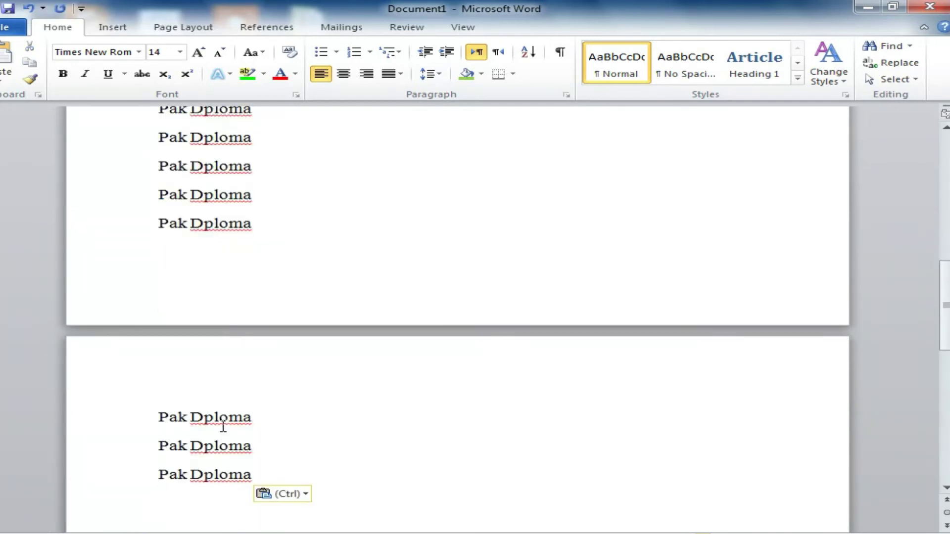
key(BackSpace)
key(BackSpace)
key(BackSpace)
key(BackSpace)
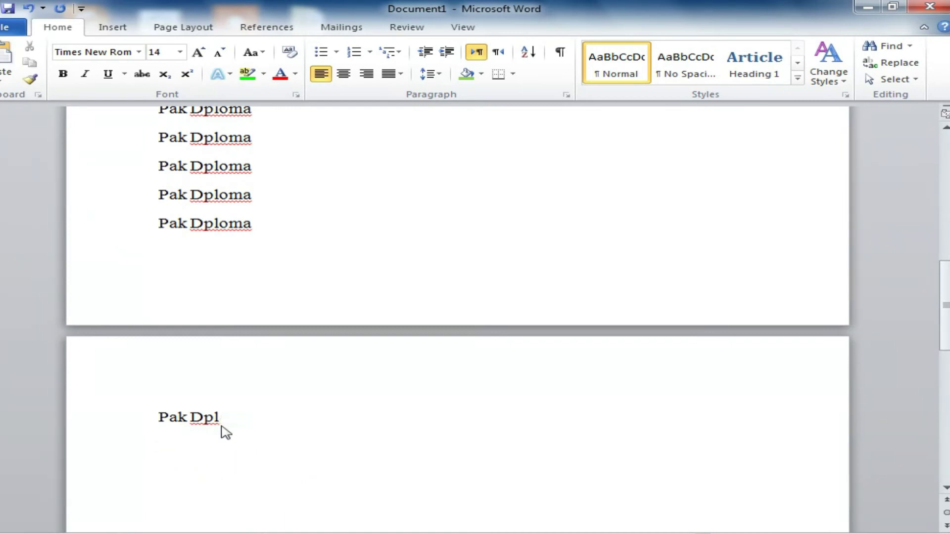
key(BackSpace)
key(BackSpace)
key(BackSpace)
key(BackSpace)
key(BackSpace)
key(BackSpace)
key(BackSpace)
key(BackSpace)
key(BackSpace)
key(BackSpace)
key(BackSpace)
key(BackSpace)
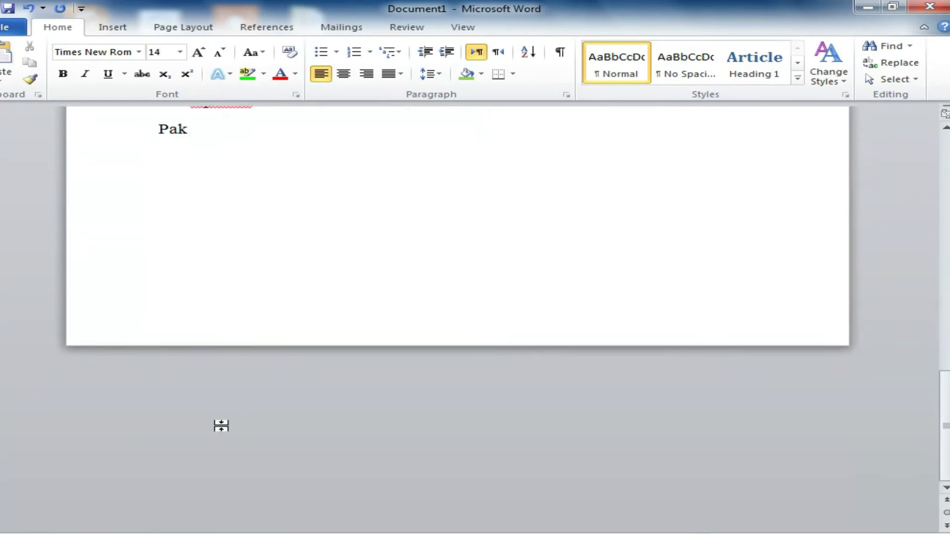
key(BackSpace)
key(BackSpace)
key(BackSpace)
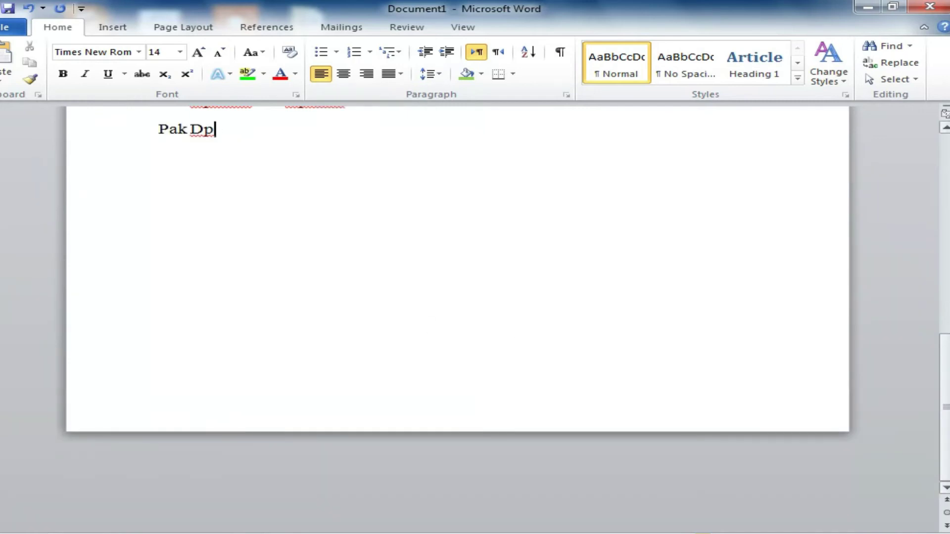
Remove stray fragments and paste until the line repeats 'Pak Dploma' five times
scroll(355, 273, up, 3)
drag(236, 229, 297, 261)
click(240, 254)
drag(239, 255, 157, 249)
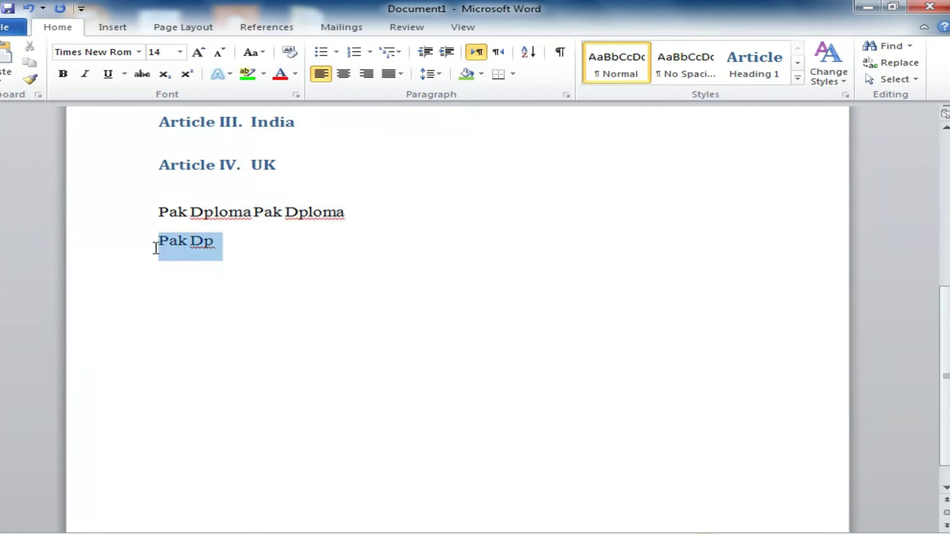
key(Delete)
key(BackSpace)
key(ctrl+v)
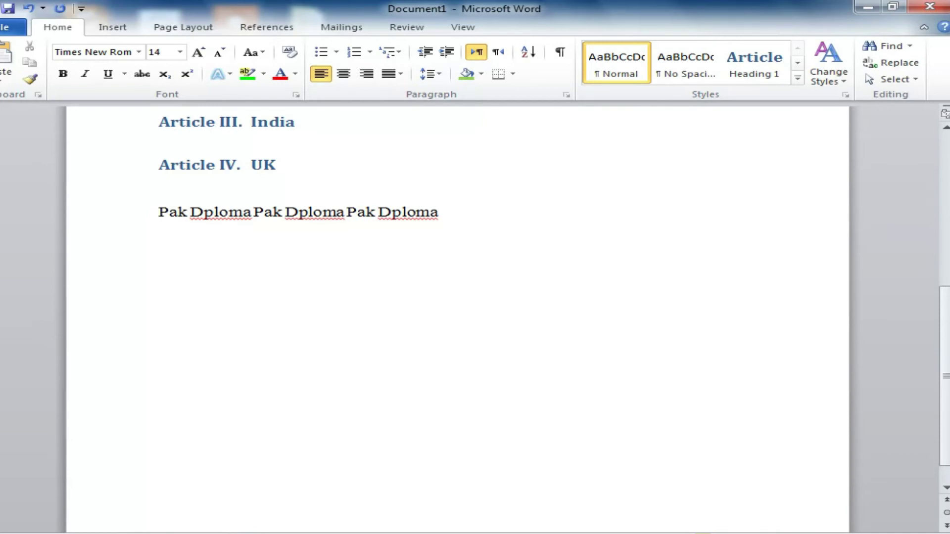
text(=)
key(BackSpace)
key(ctrl+v)
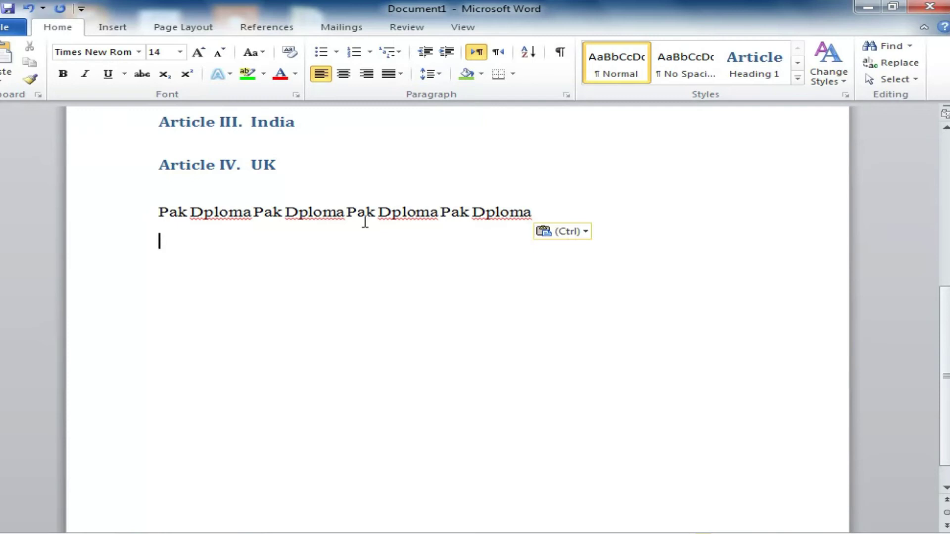
key(Escape)
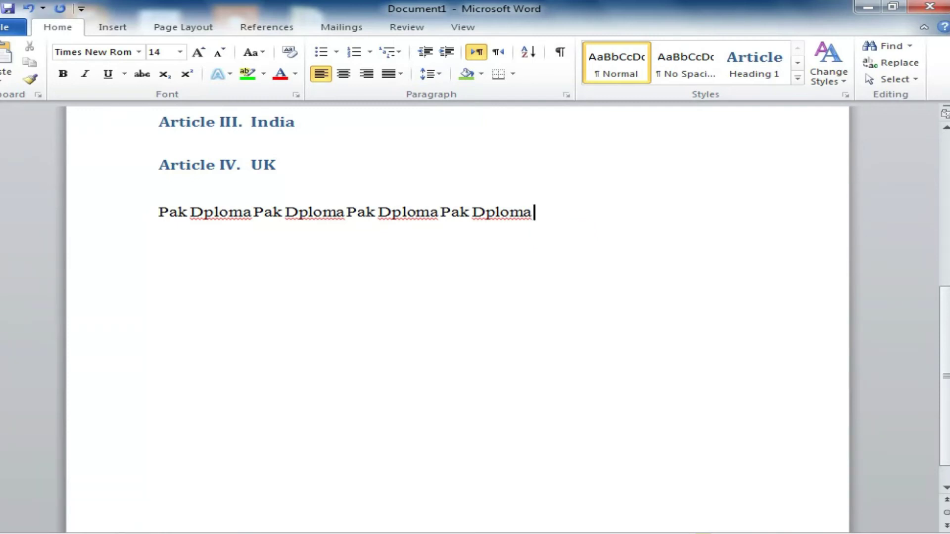
key(ctrl+v)
key(ctrl+v)
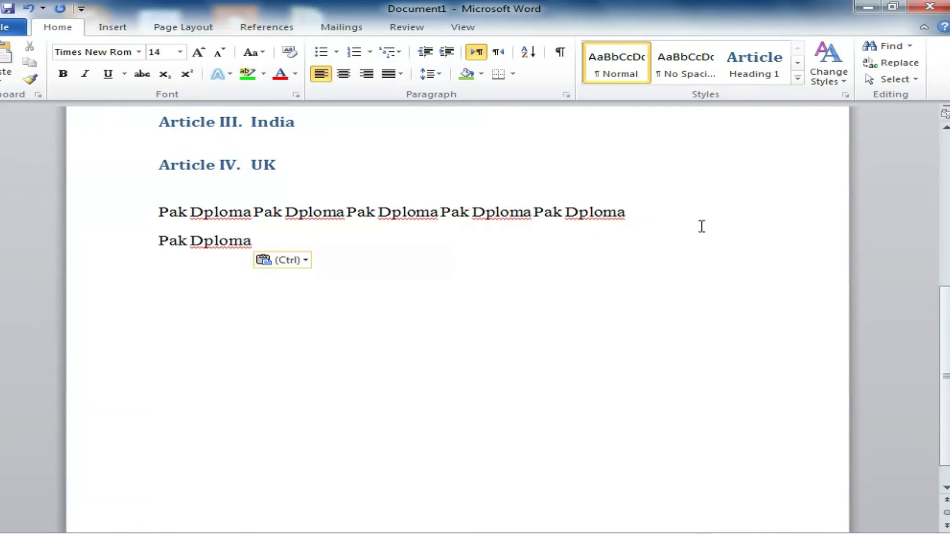
key(BackSpace)
key(BackSpace)
key(BackSpace)
key(BackSpace)
key(BackSpace)
key(BackSpace)
key(BackSpace)
Copy the Pak Dploma paragraph and paste it twice at its end so it spans three lines
triple_click(743, 224)
key(ctrl+c)
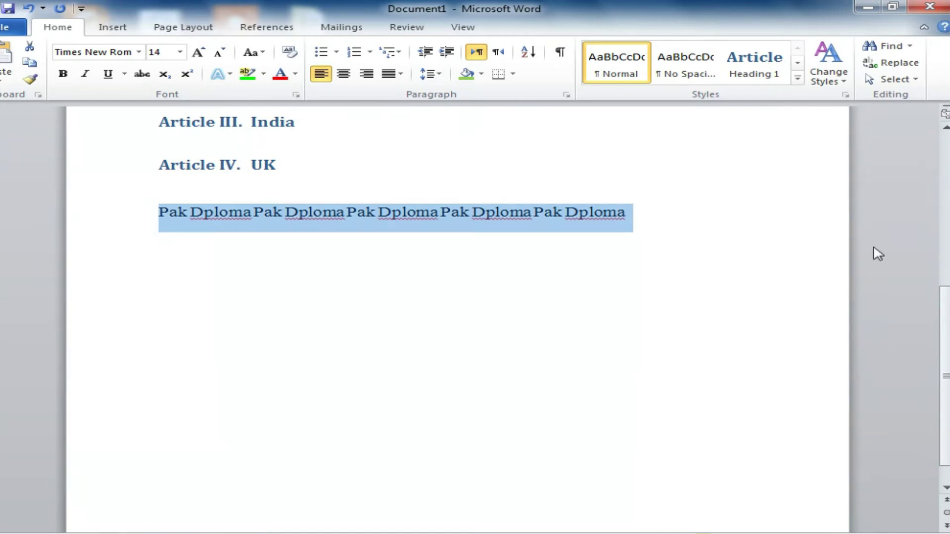
key(Right)
key(ctrl+z)
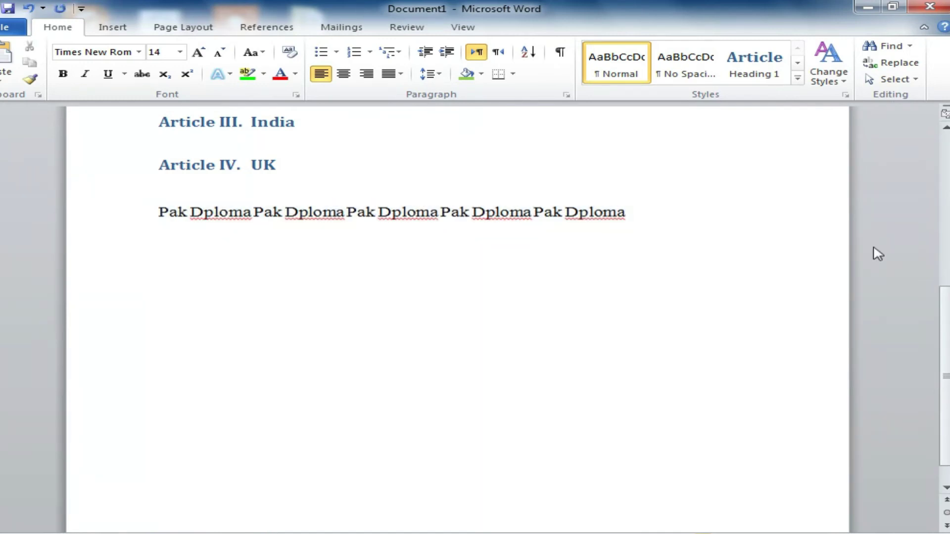
key(ctrl+v)
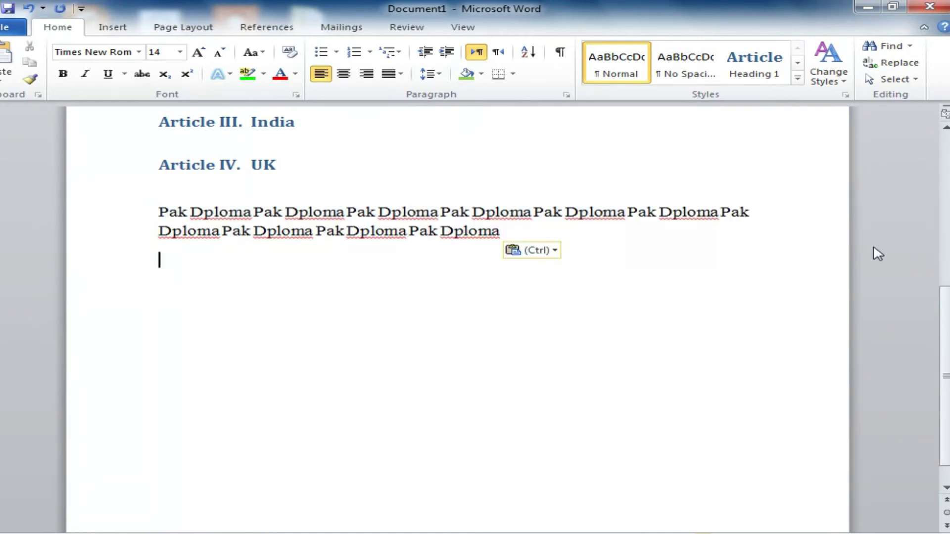
key(BackSpace)
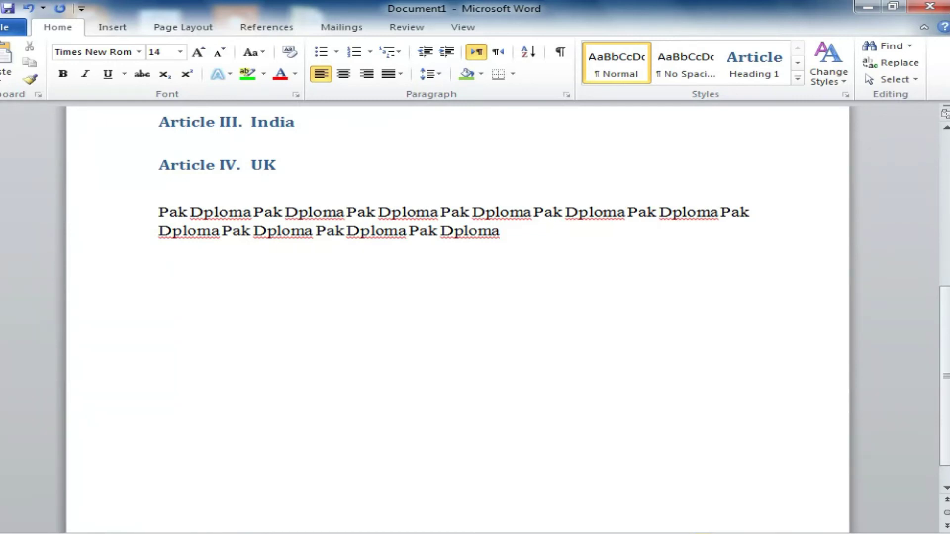
key(ctrl+v)
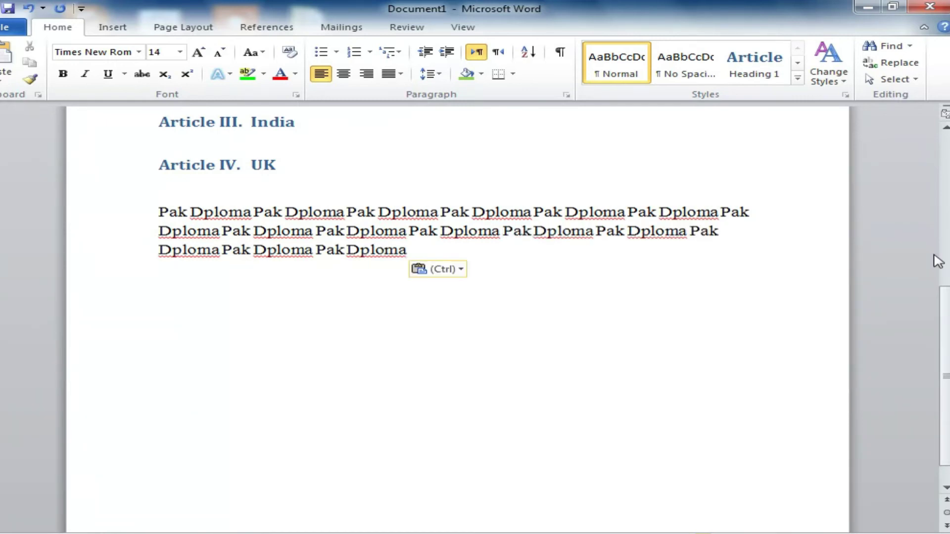
Select the whole Pak Dploma paragraph and justify it to both margins
double_click(173, 231)
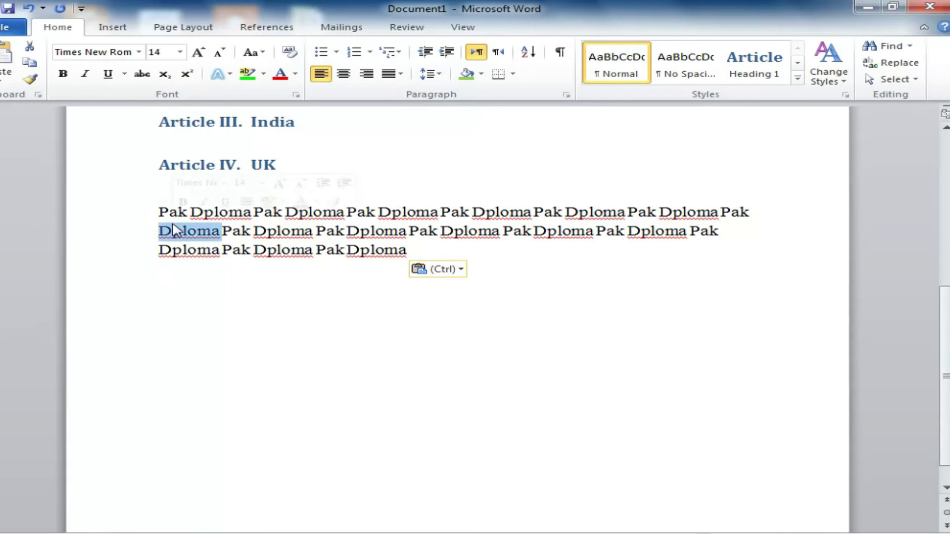
triple_click(173, 231)
click(182, 231)
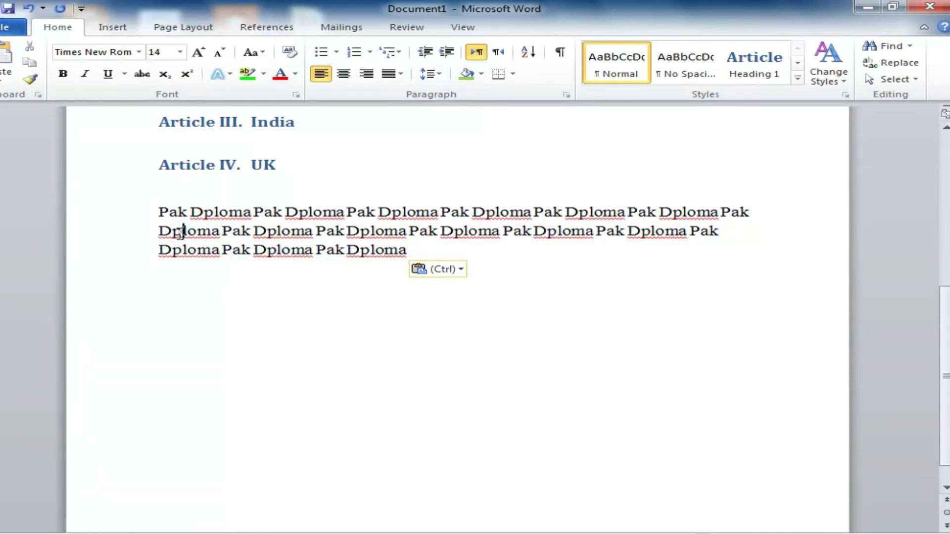
click(171, 213)
triple_click(175, 214)
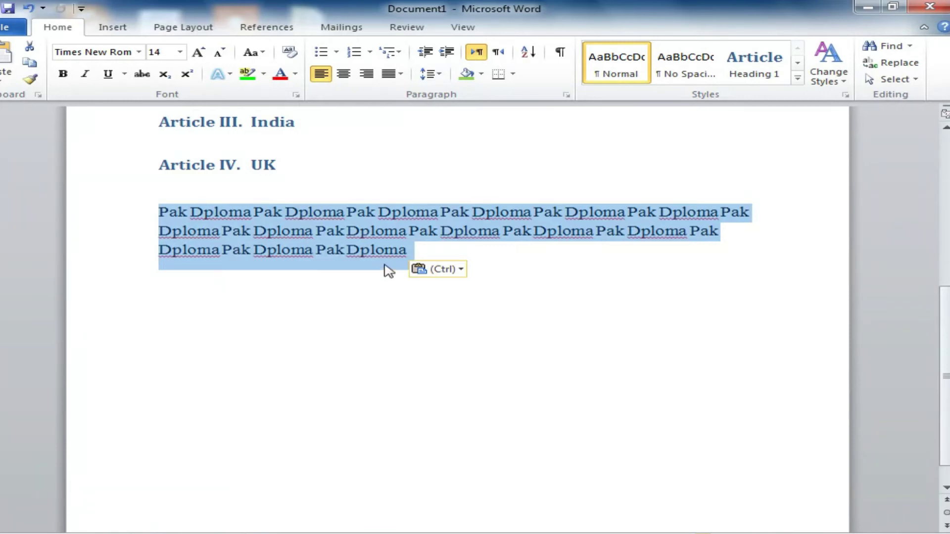
click(400, 76)
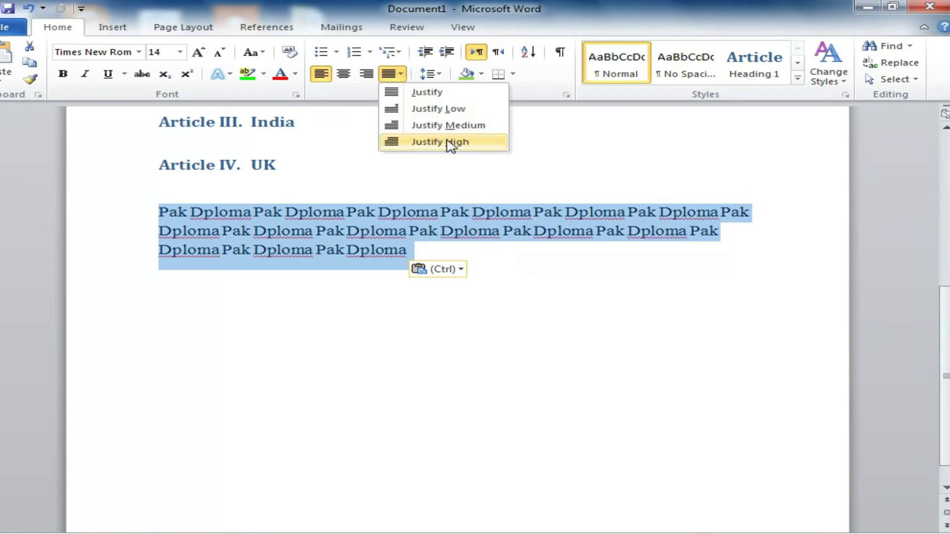
click(435, 117)
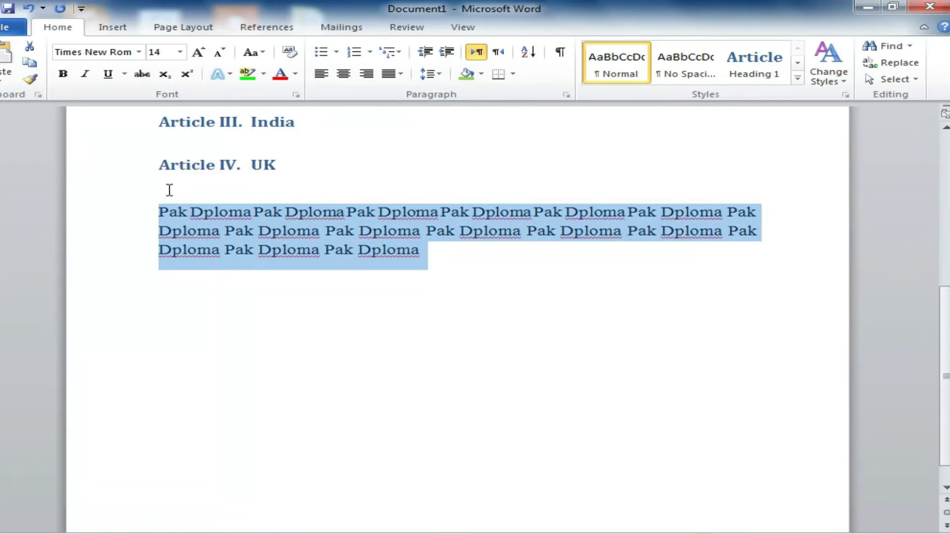
Try Justify Medium and High, then settle on Justify Low for the paragraph
click(401, 75)
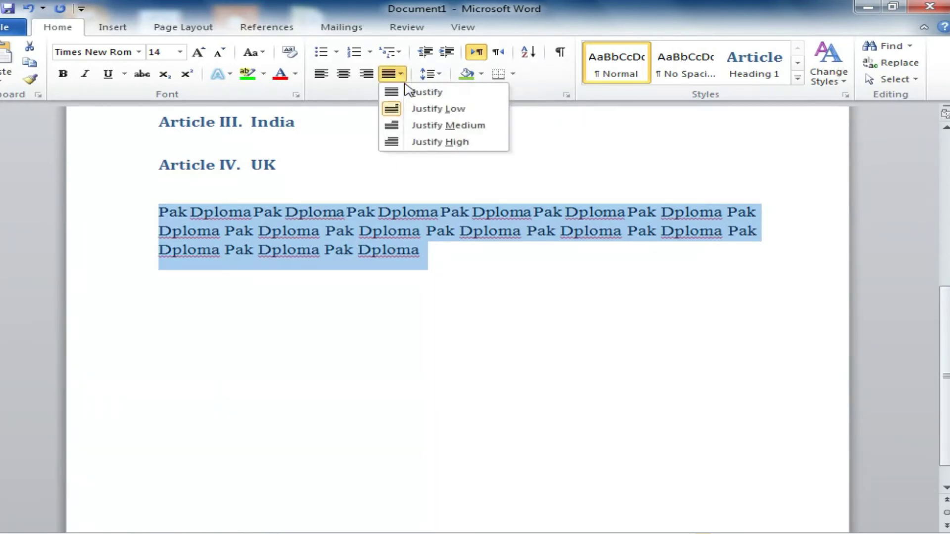
click(408, 127)
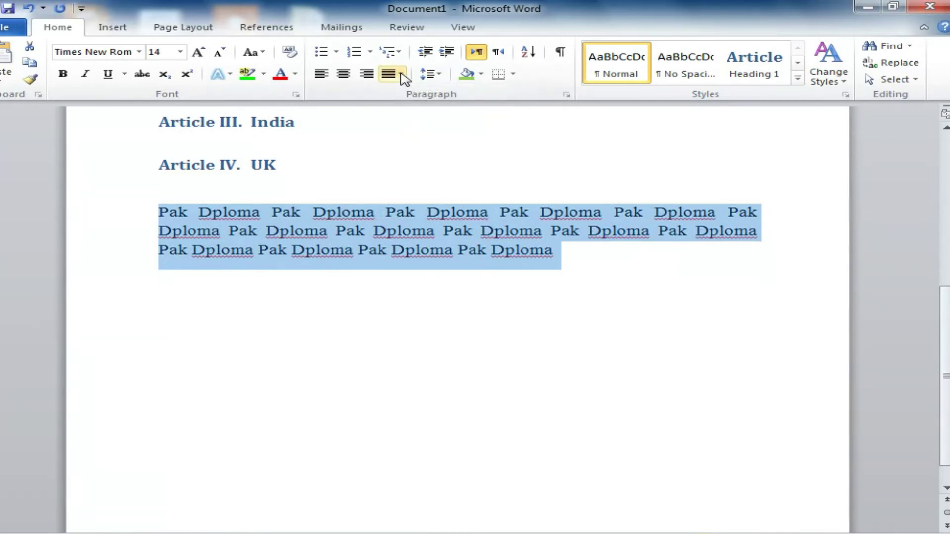
click(402, 75)
click(411, 142)
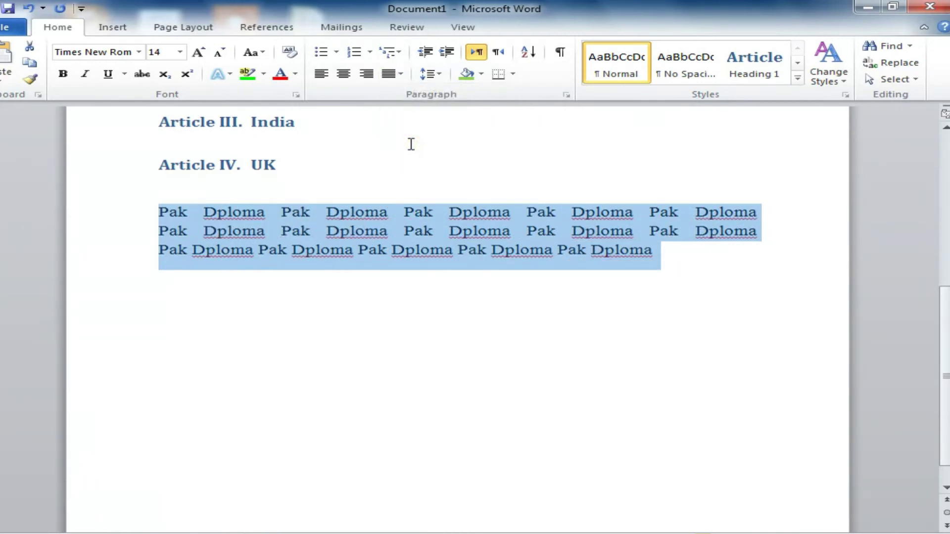
click(402, 74)
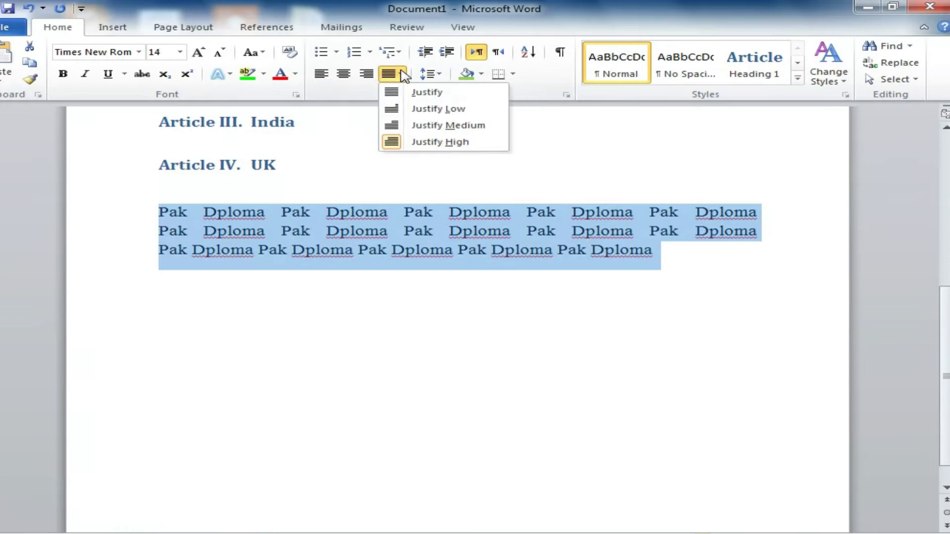
click(413, 110)
click(422, 252)
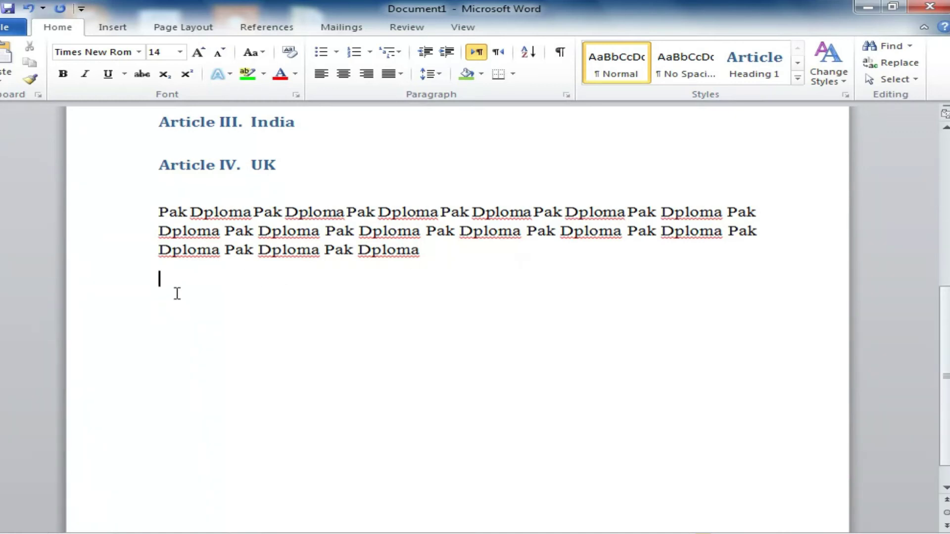
Copy the first 'Pak Dploma' and paste it on the empty line below the paragraph
drag(251, 211, 160, 213)
right_click(171, 211)
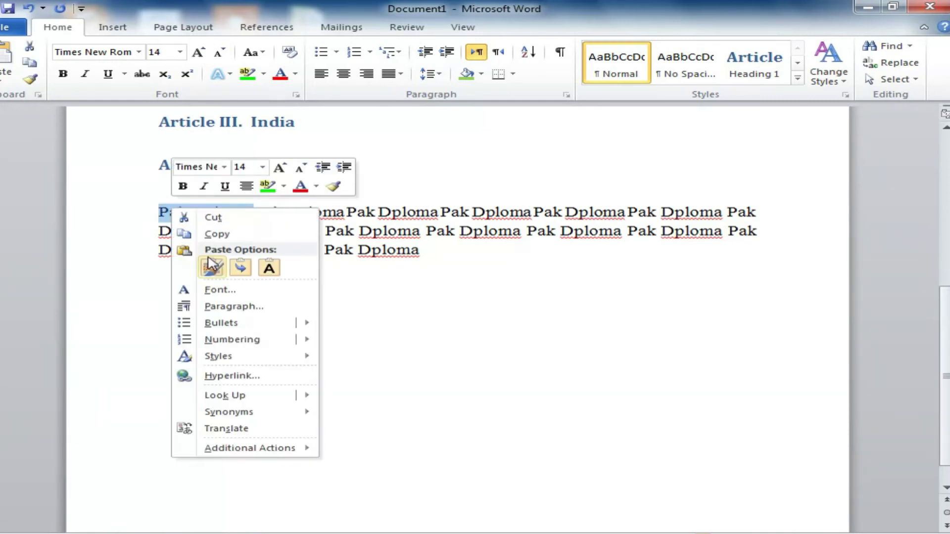
click(223, 233)
click(178, 292)
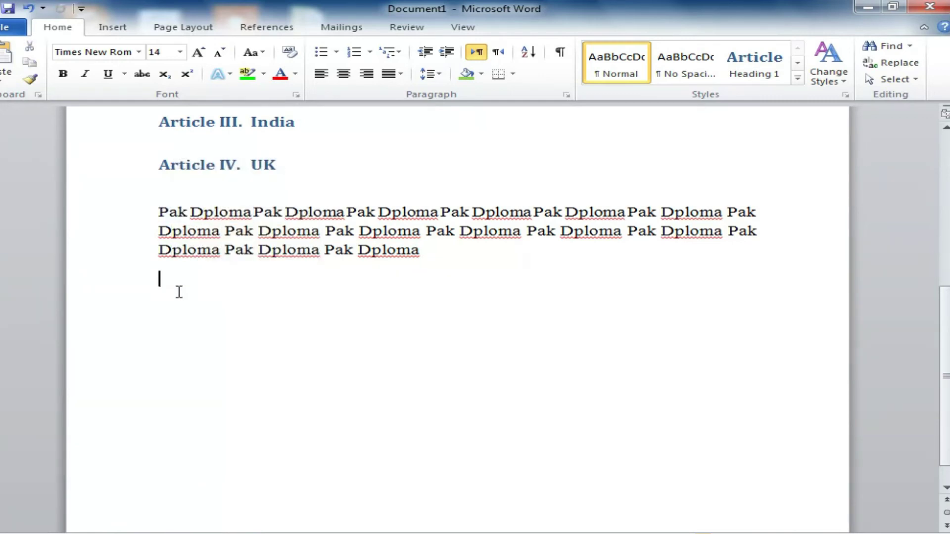
right_click(178, 292)
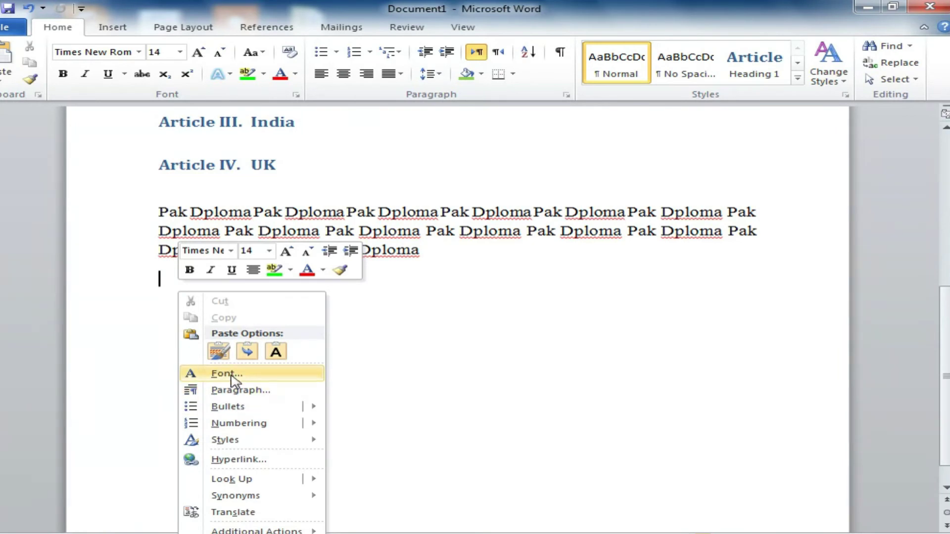
click(168, 300)
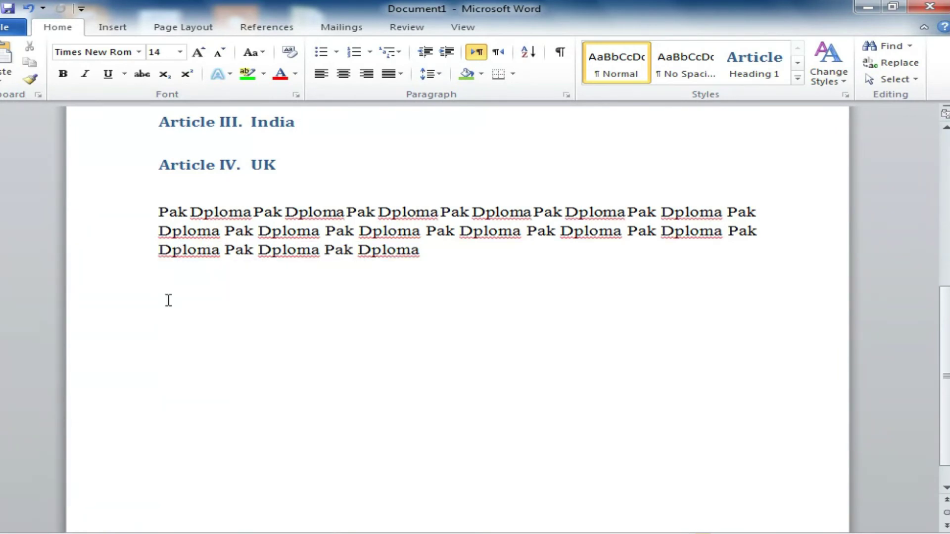
key(ctrl+v)
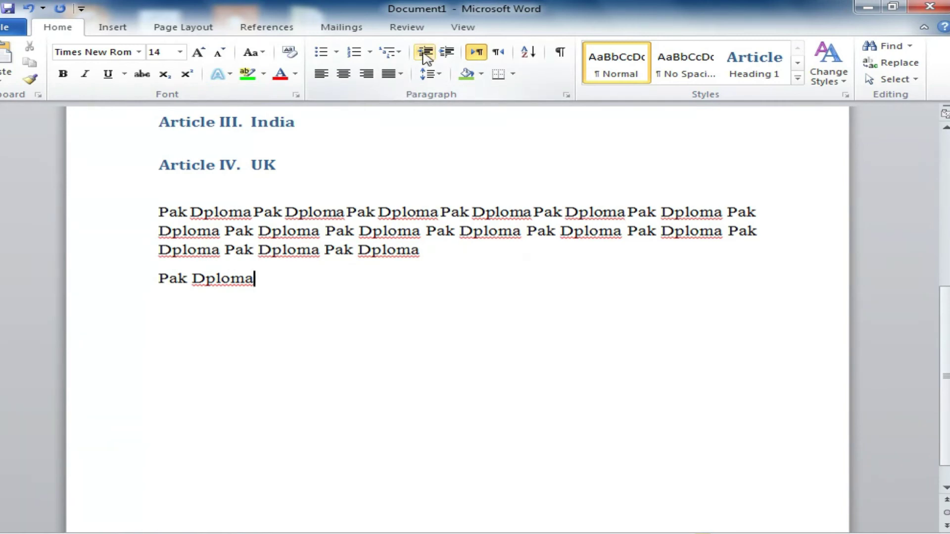
Increase the indent of the new Pak Dploma line seven times toward mid-page
click(447, 53)
click(446, 52)
click(447, 52)
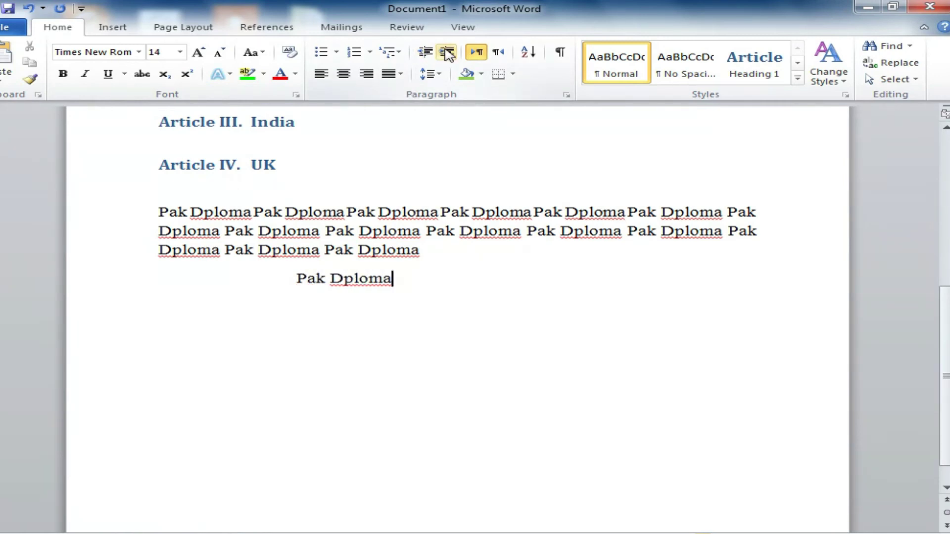
click(447, 52)
click(447, 52)
click(447, 52)
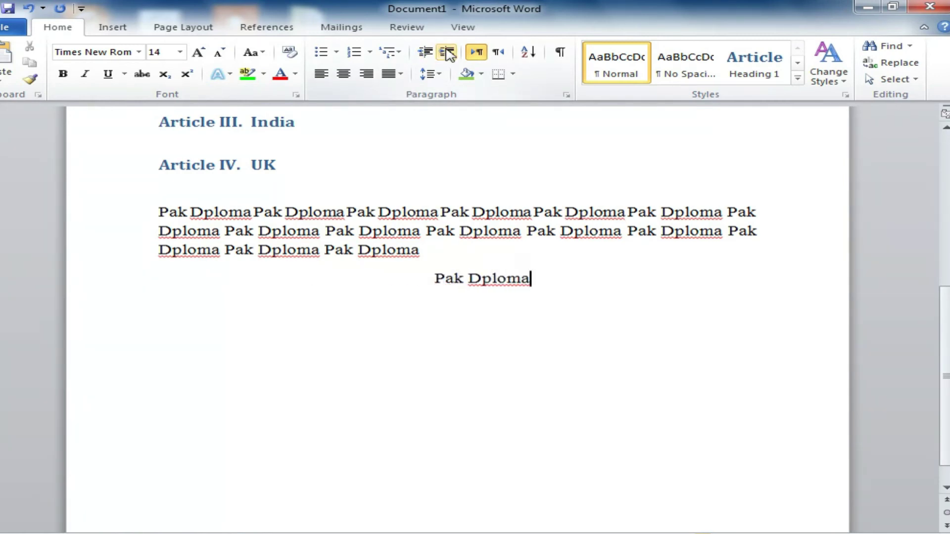
click(447, 53)
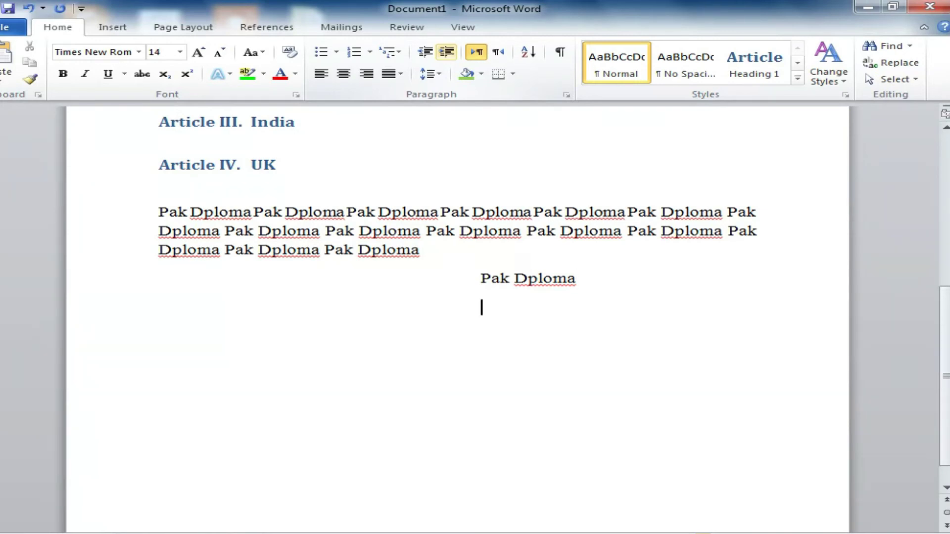
Replace the indented line with a row of two tab-separated 'Pak Dploma' entries
key(BackSpace)
key(BackSpace)
key(BackSpace)
key(BackSpace)
key(BackSpace)
key(BackSpace)
key(BackSpace)
key(BackSpace)
key(BackSpace)
key(BackSpace)
key(BackSpace)
key(Return)
key(ctrl+v)
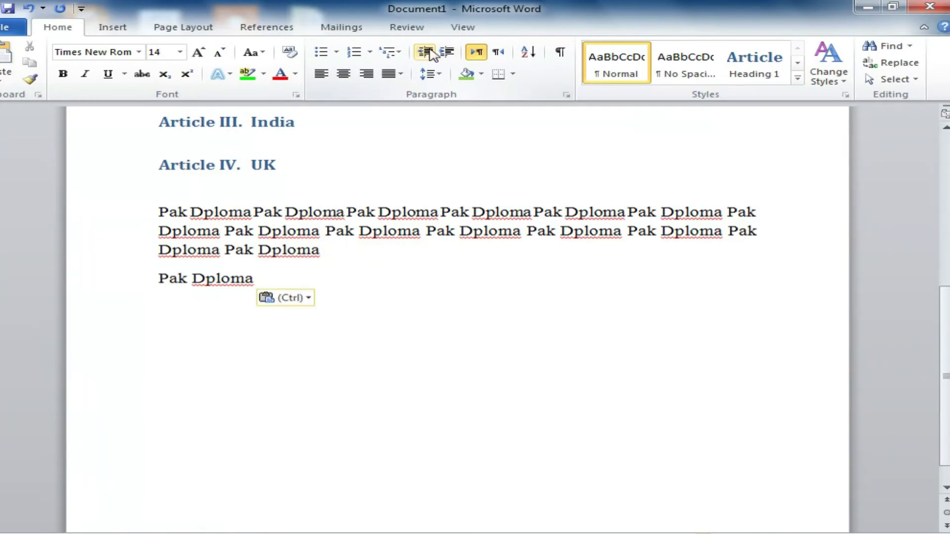
key(Home)
key(Tab)
key(Tab)
key(Tab)
key(Tab)
key(Tab)
key(Tab)
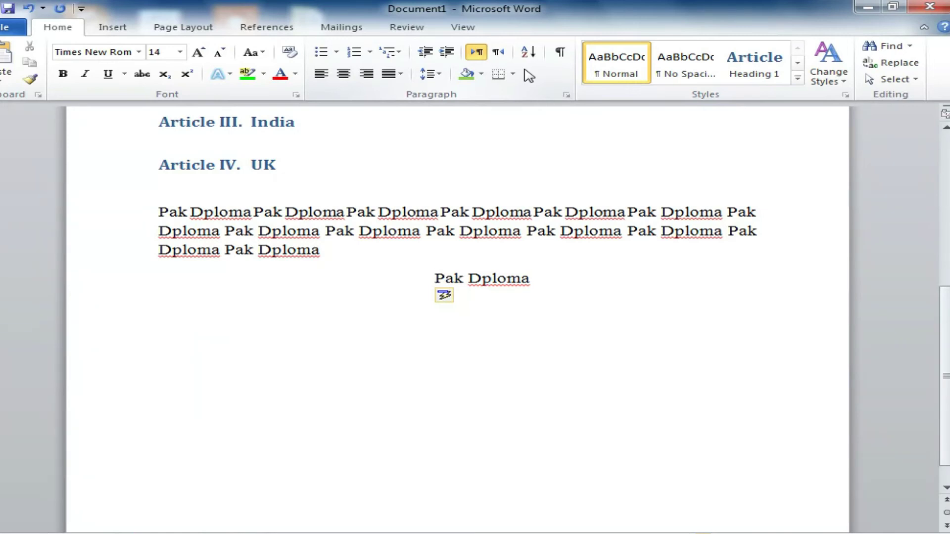
key(BackSpace)
key(BackSpace)
key(BackSpace)
key(BackSpace)
key(BackSpace)
key(BackSpace)
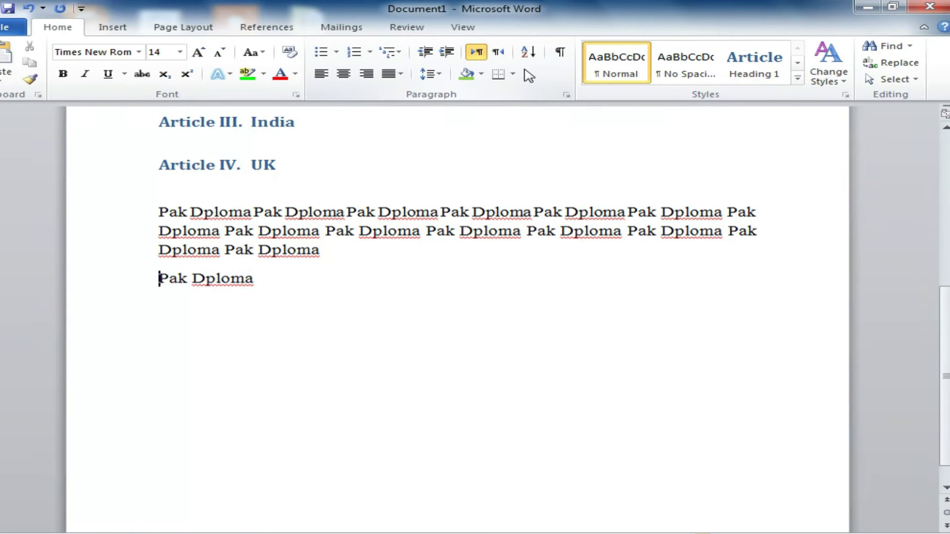
key(BackSpace)
key(Return)
key(ctrl+v)
key(Left)
key(Left)
key(Left)
key(Left)
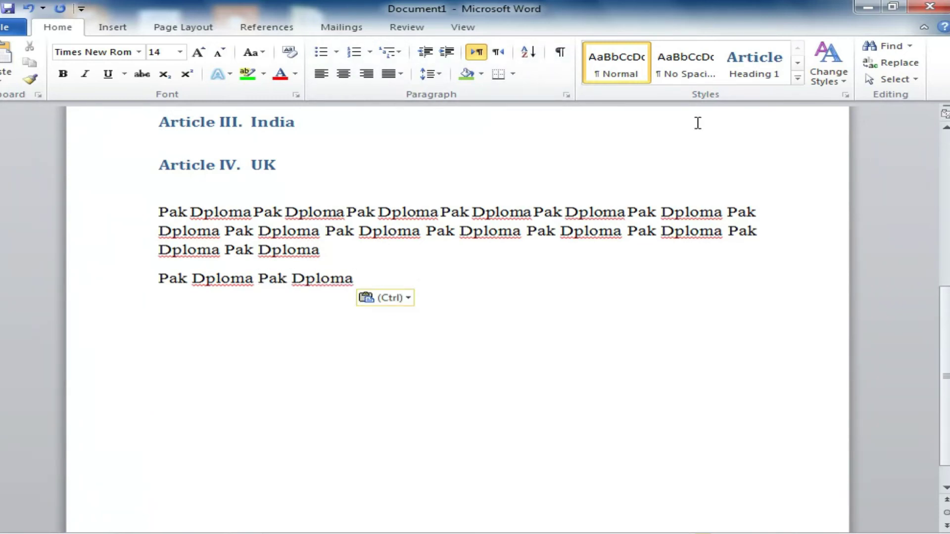
key(Tab)
key(Tab)
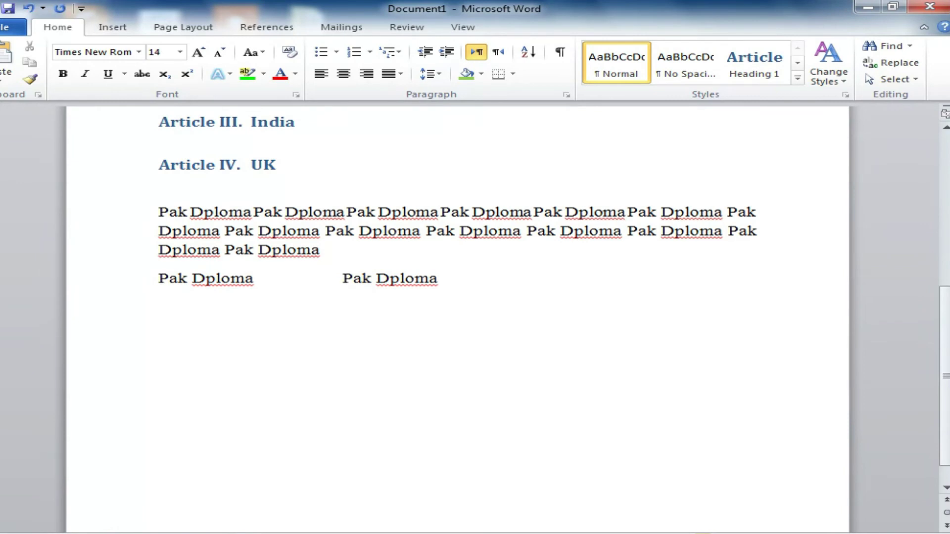
Add a second row below with two 'Pak Dploma' entries in the same columns
key(End)
key(Return)
key(ctrl+v)
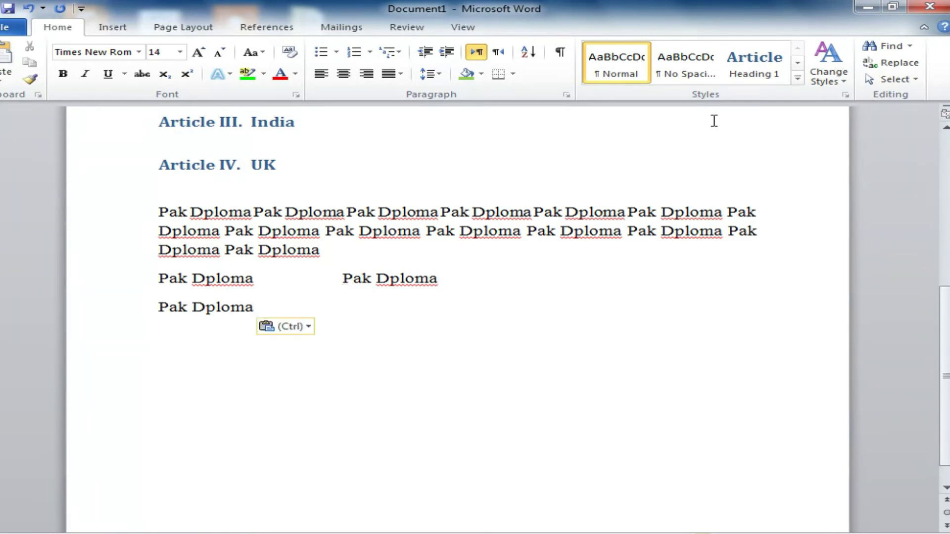
key(ctrl+z)
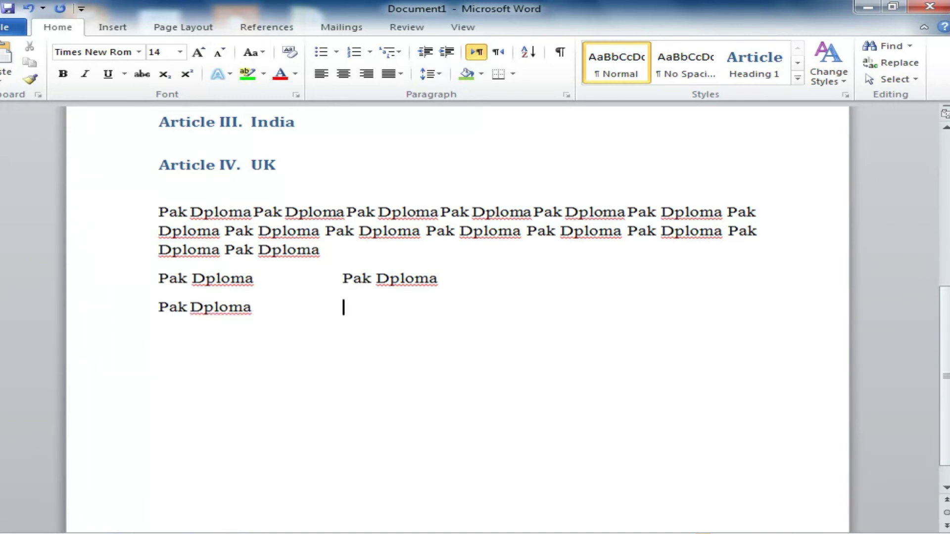
key(ctrl+v)
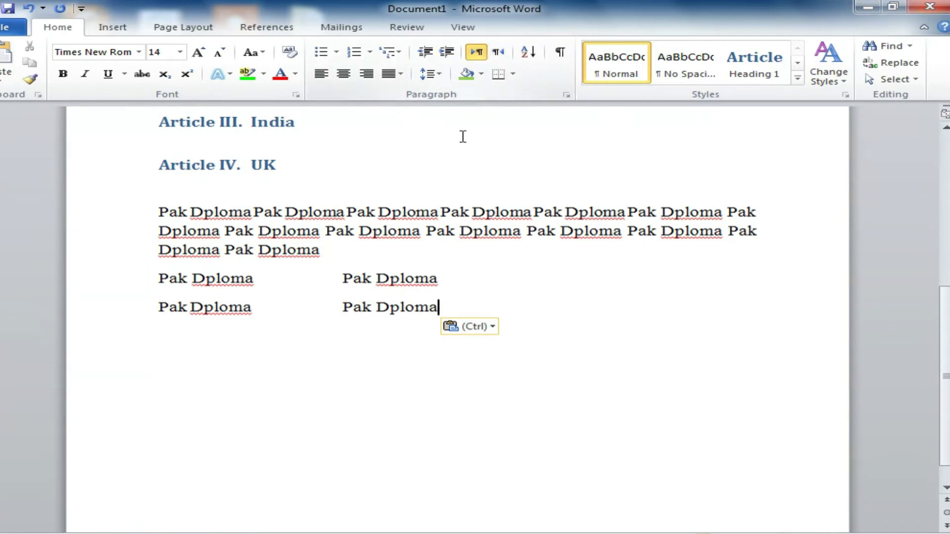
triple_click(460, 210)
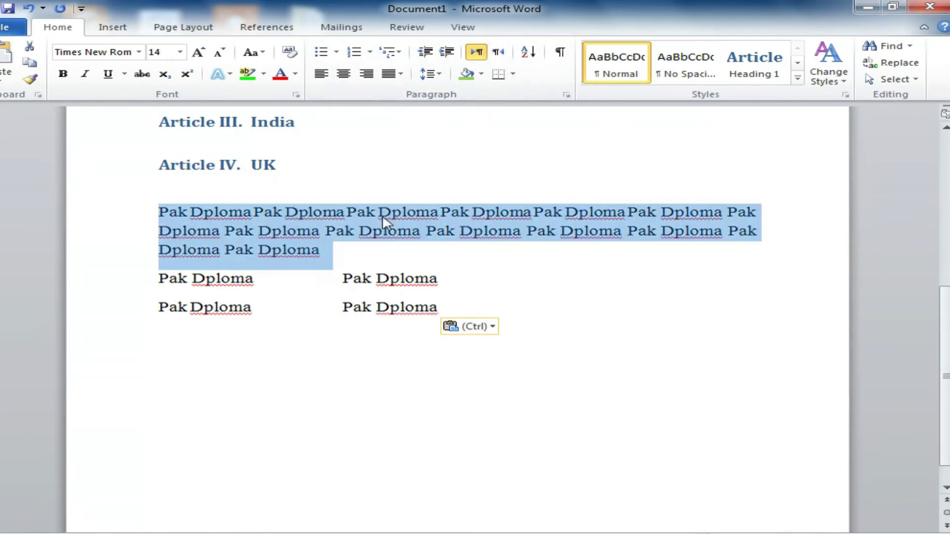
click(497, 52)
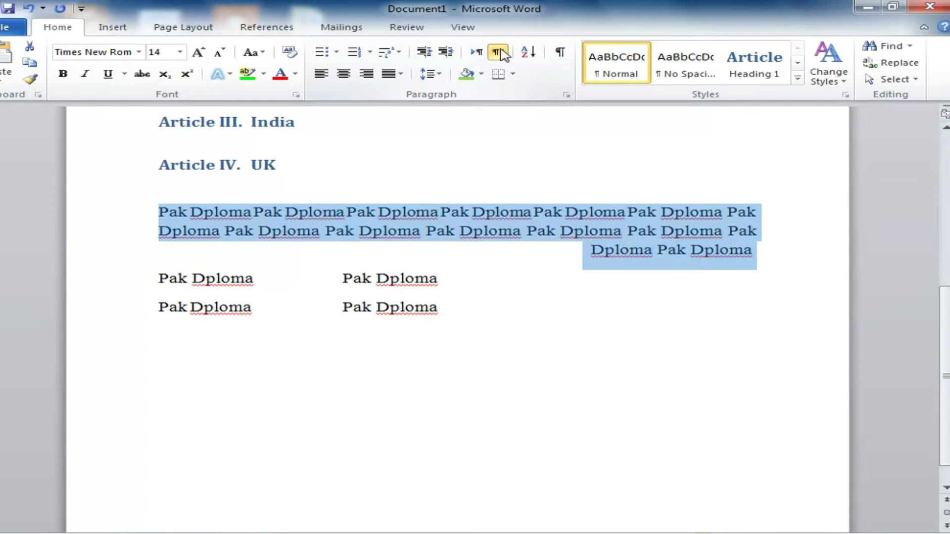
click(476, 52)
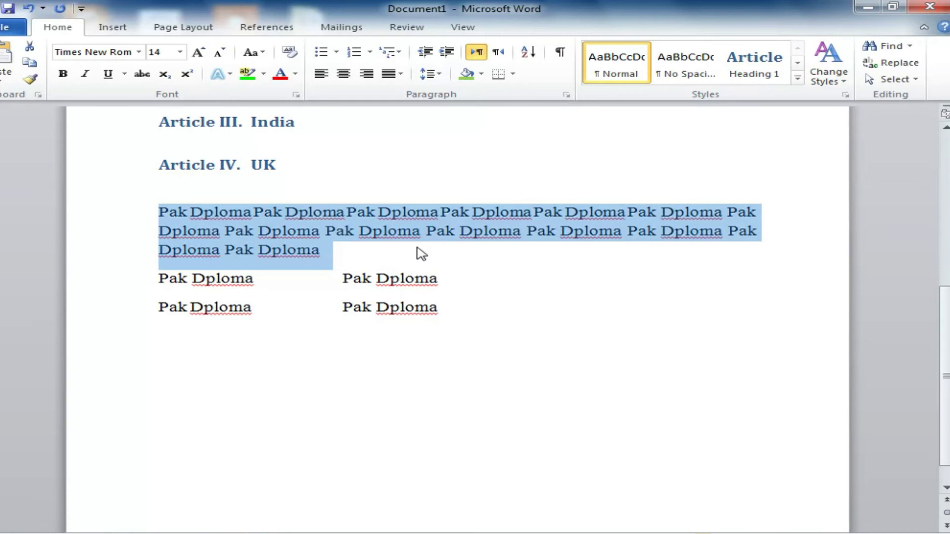
click(438, 279)
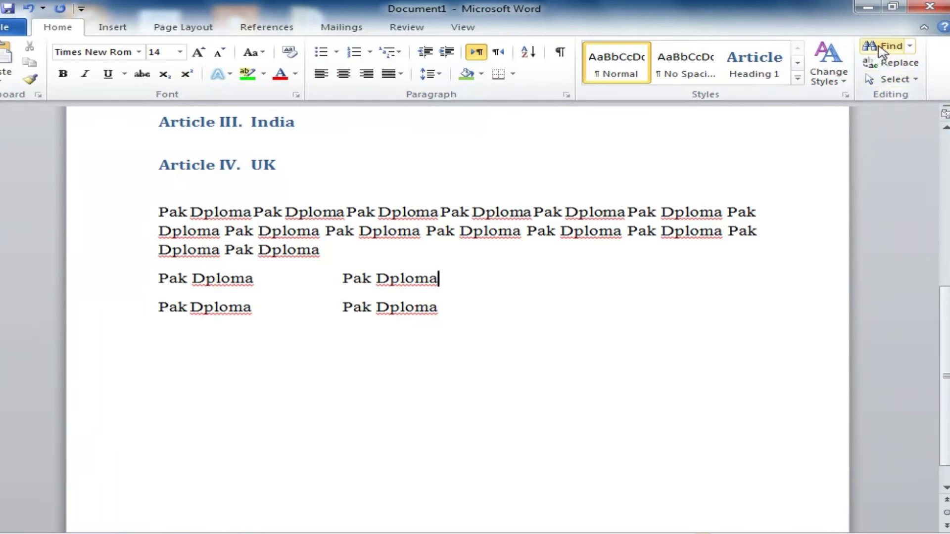
Search the document for 'Pak' in the Navigation pane, then close the pane
drag(943, 318, 944, 275)
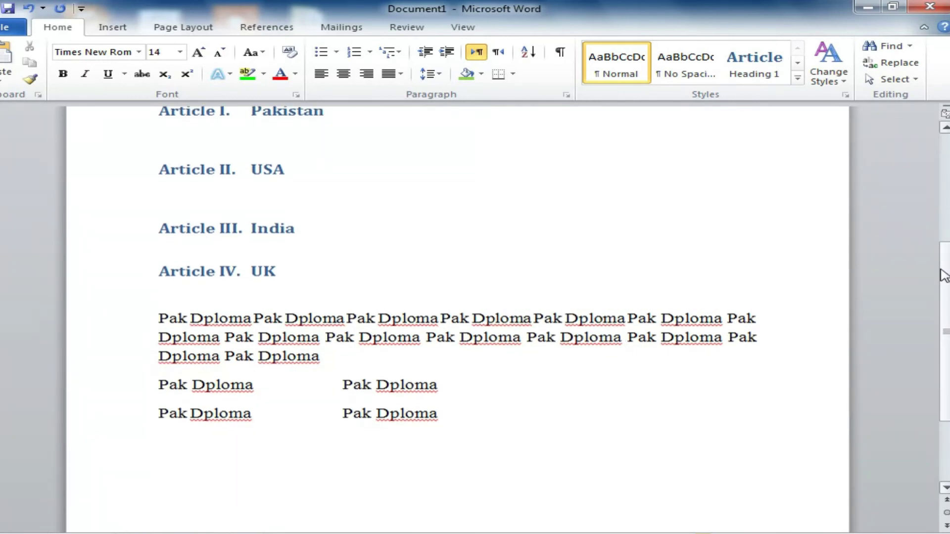
key(ctrl+f)
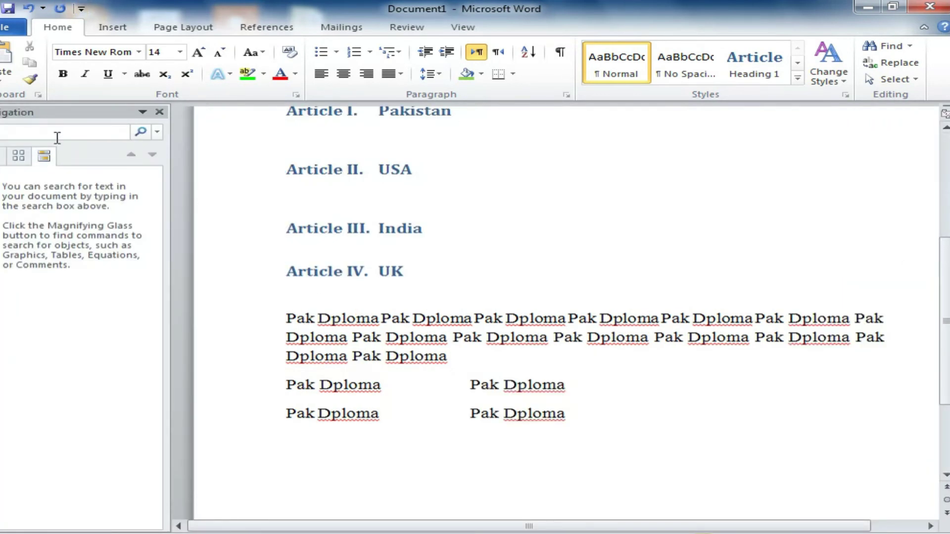
text(Pak)
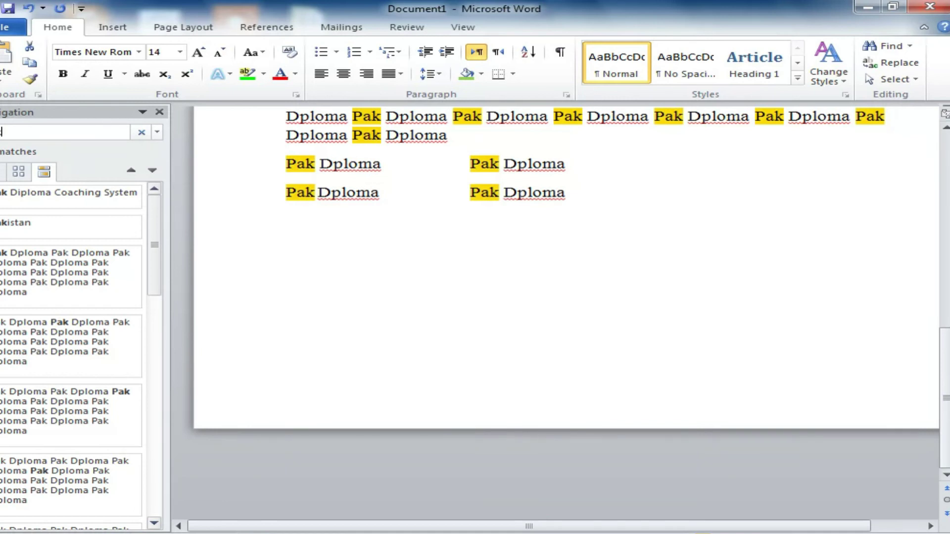
drag(945, 422, 946, 139)
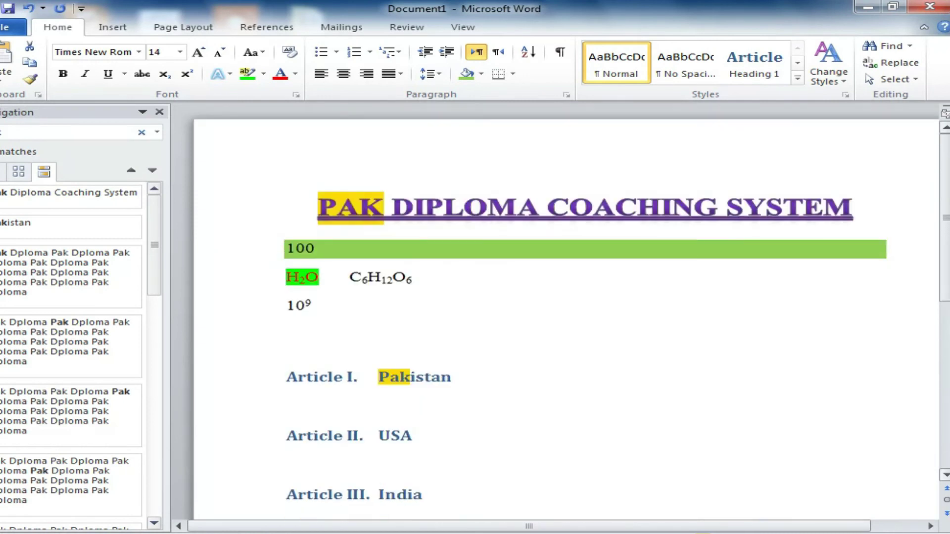
click(159, 112)
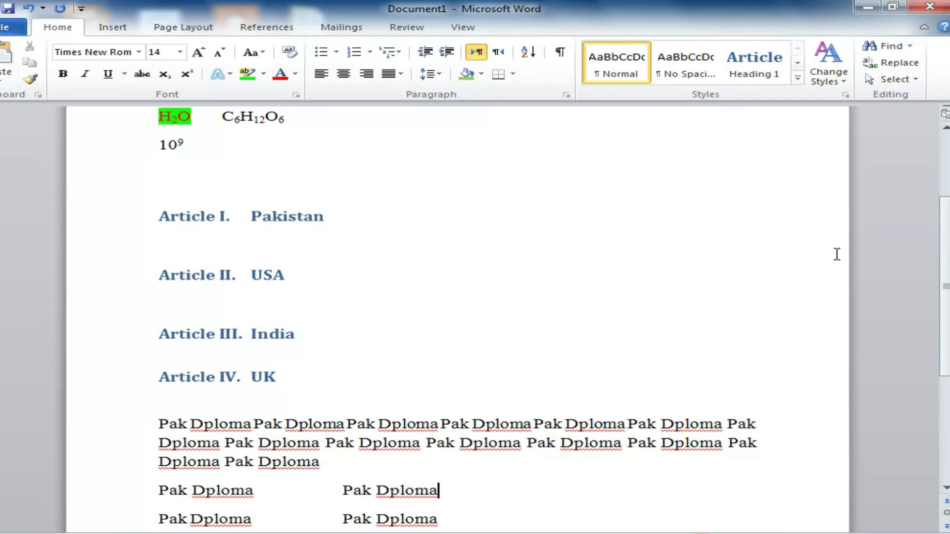
In Find and Replace, set 'Pak' to be replaced with 'Pakistan'
key(ctrl+h)
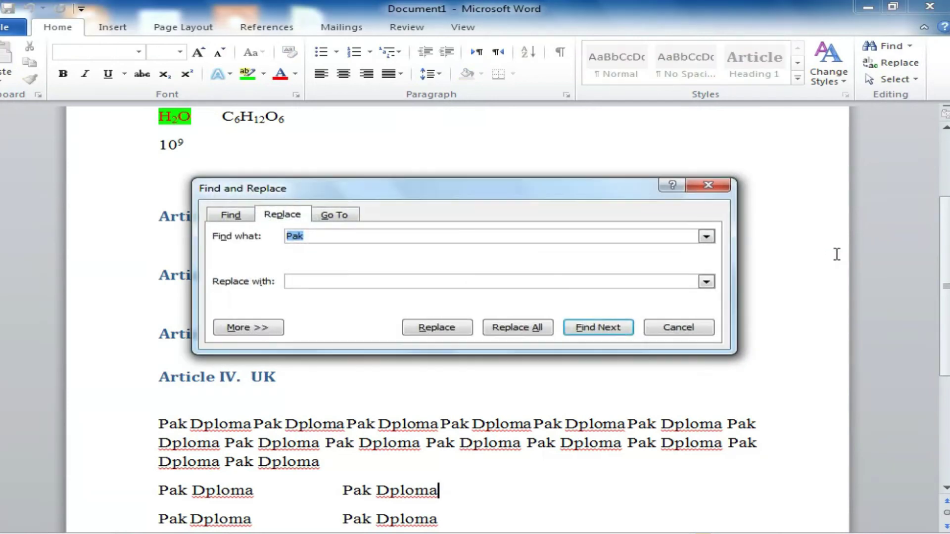
drag(528, 195, 711, 116)
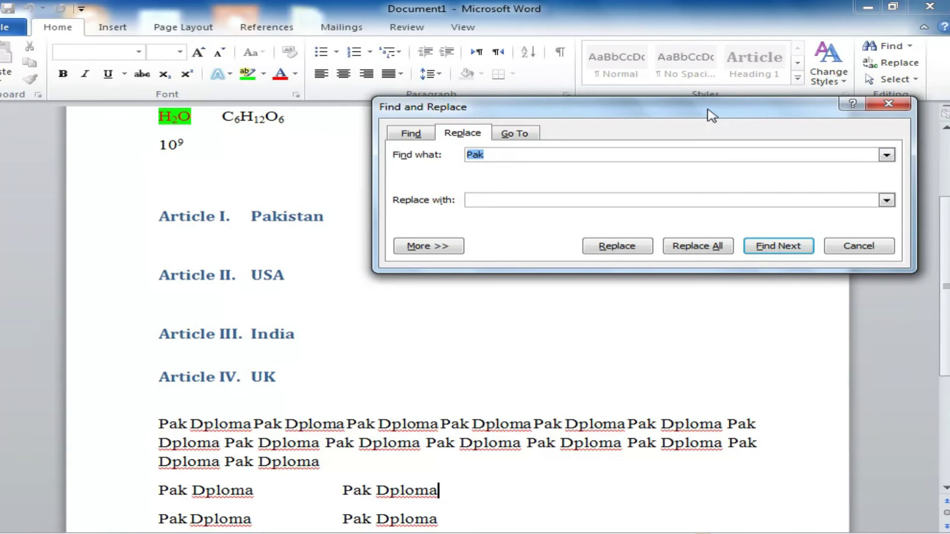
click(550, 200)
text(Pakistan)
Step through the Pak matches with Find Next three times
drag(558, 112, 518, 54)
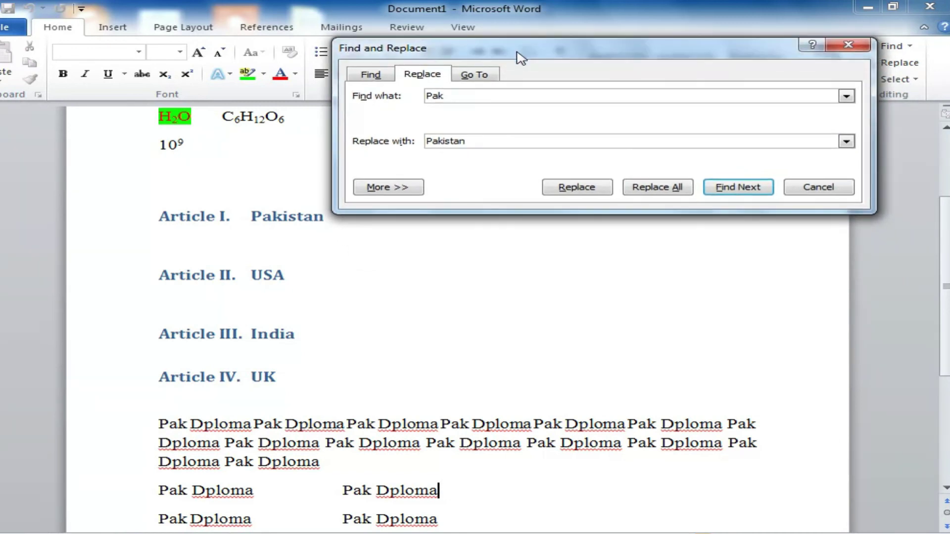
click(728, 198)
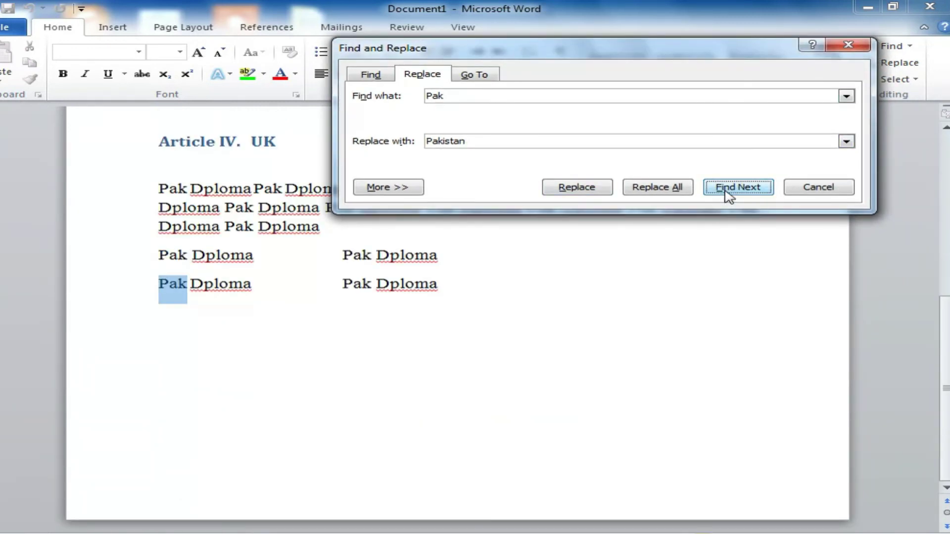
click(727, 198)
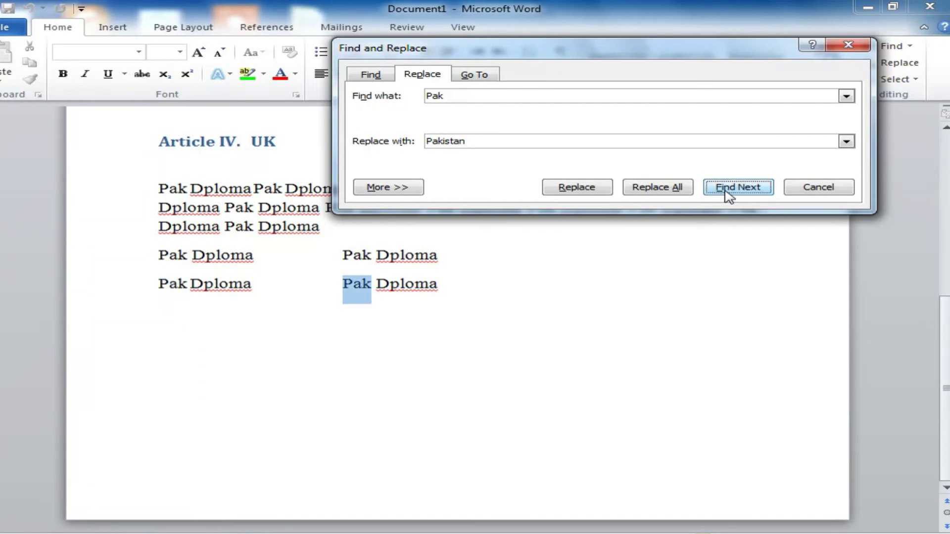
click(728, 198)
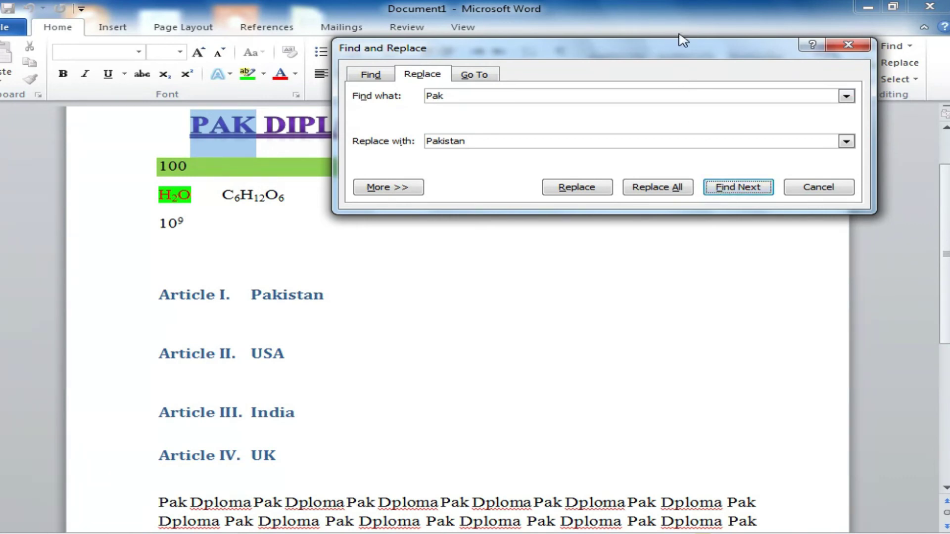
Replace two individual Pak matches with Pakistan, including the paragraph's first Pak
drag(677, 54, 725, 53)
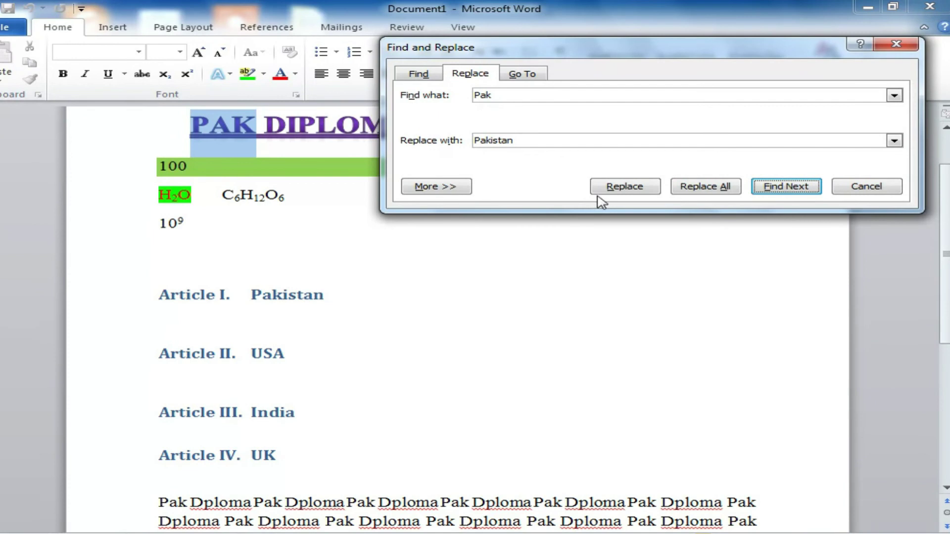
click(614, 192)
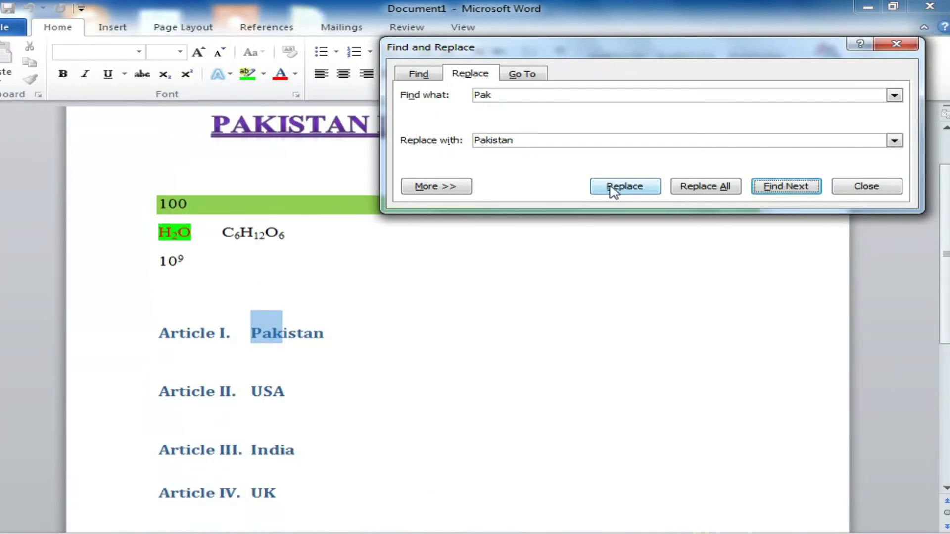
mouse_move(663, 49)
mouse_down()
mouse_move(649, 236)
mouse_move(620, 227)
mouse_move(609, 83)
mouse_up()
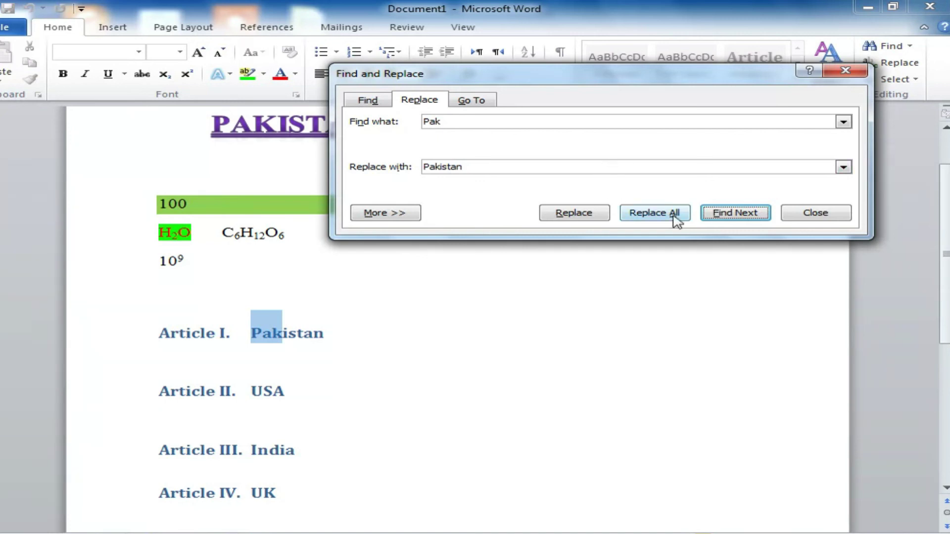
click(731, 217)
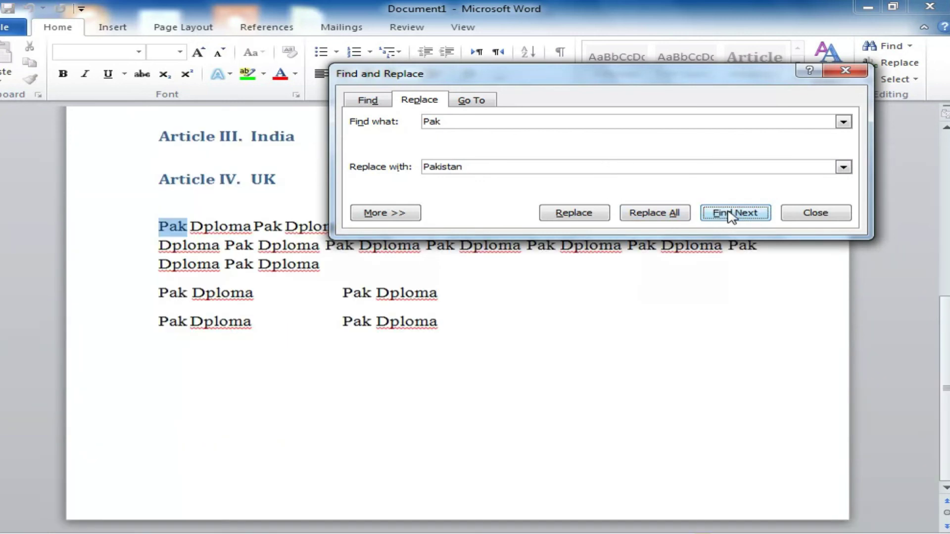
click(587, 218)
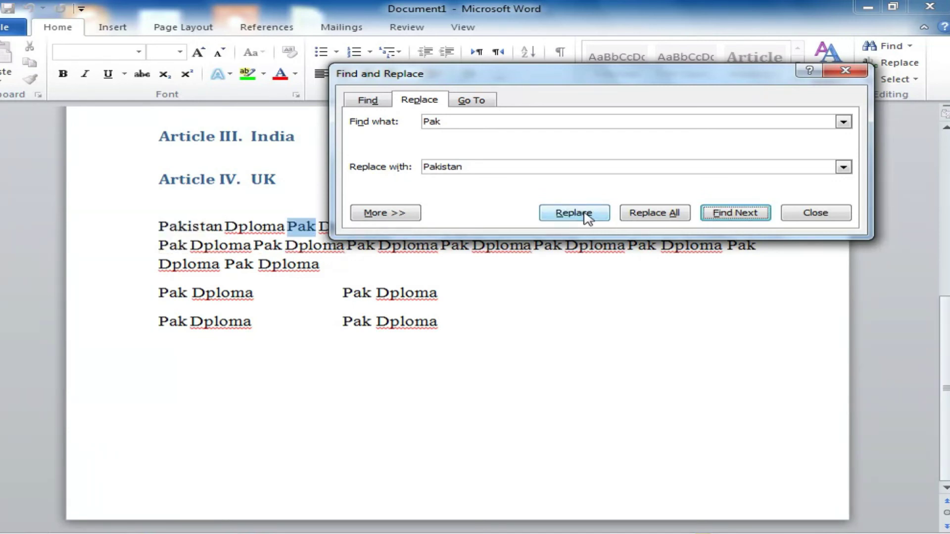
drag(628, 84, 627, 42)
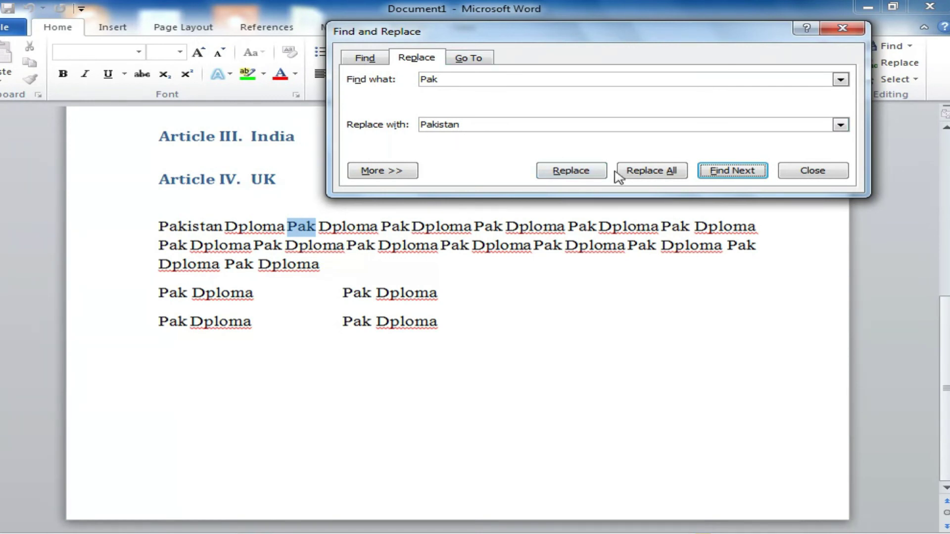
Replace All remaining Pak with Pakistan, confirm the 20 replacements, and close the dialog
click(638, 173)
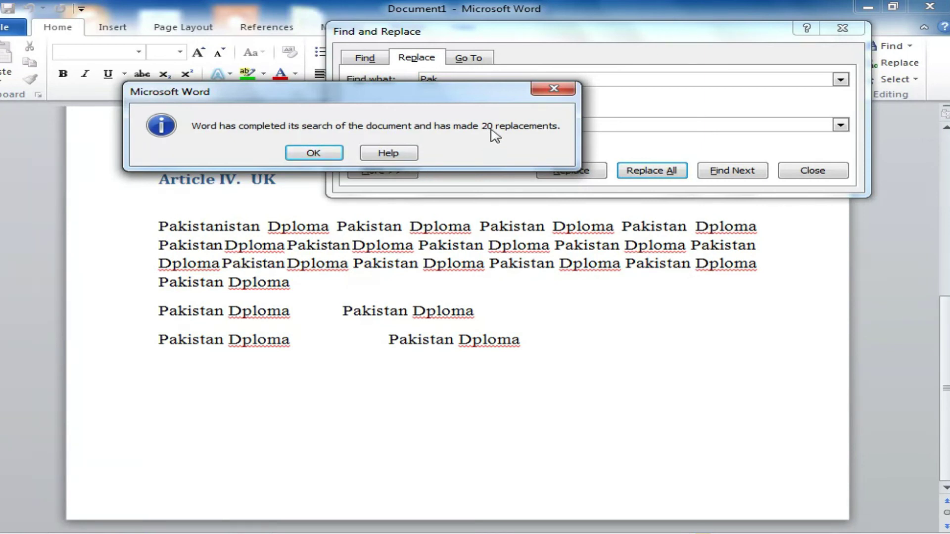
click(312, 153)
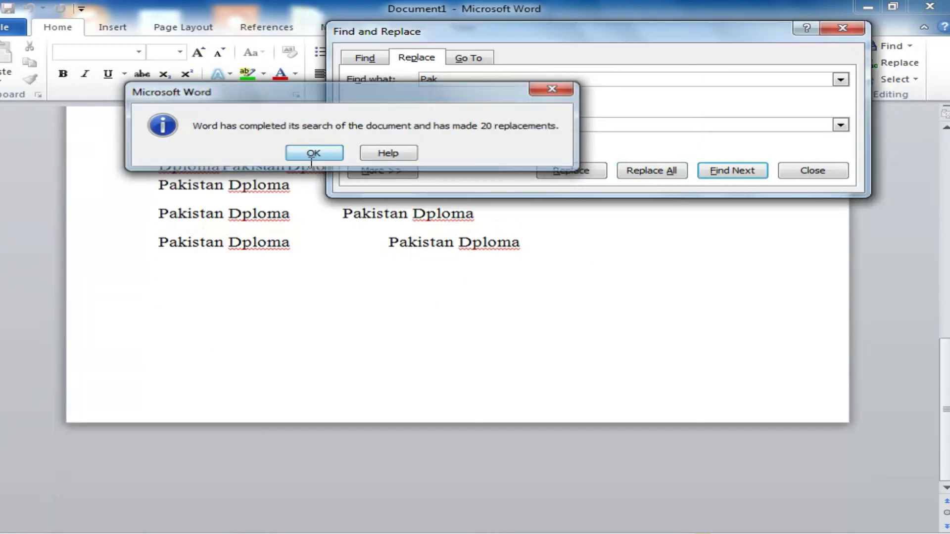
click(816, 171)
drag(946, 404, 934, 178)
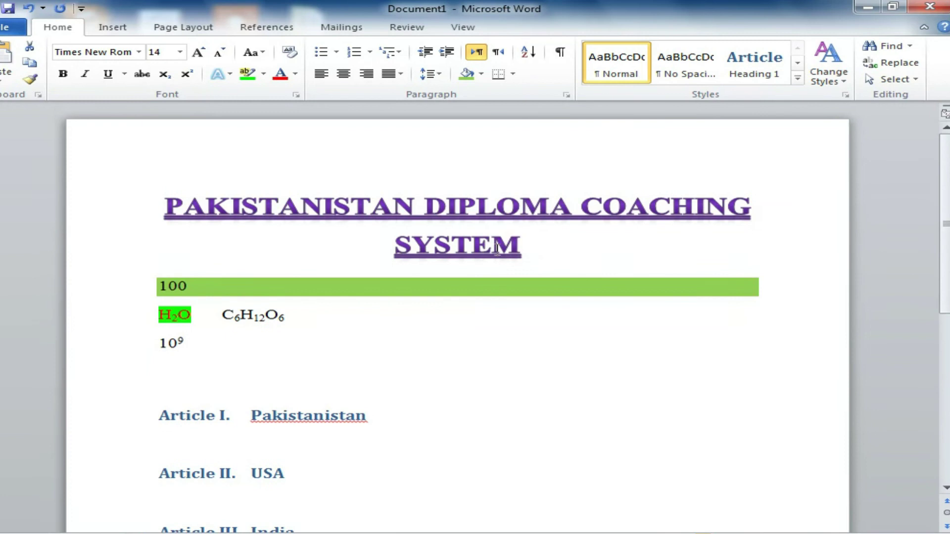
Set the 100 line's shading to No Color, removing the green background
click(543, 244)
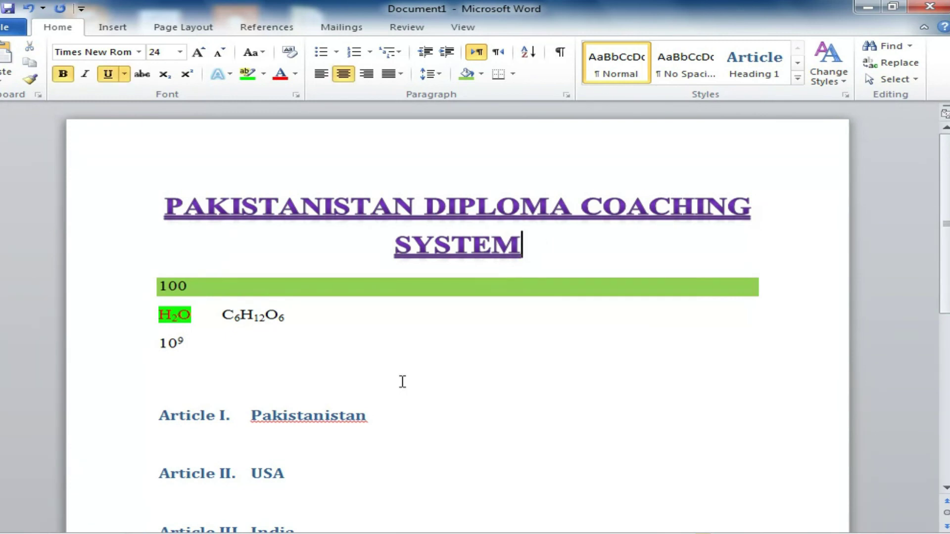
click(254, 286)
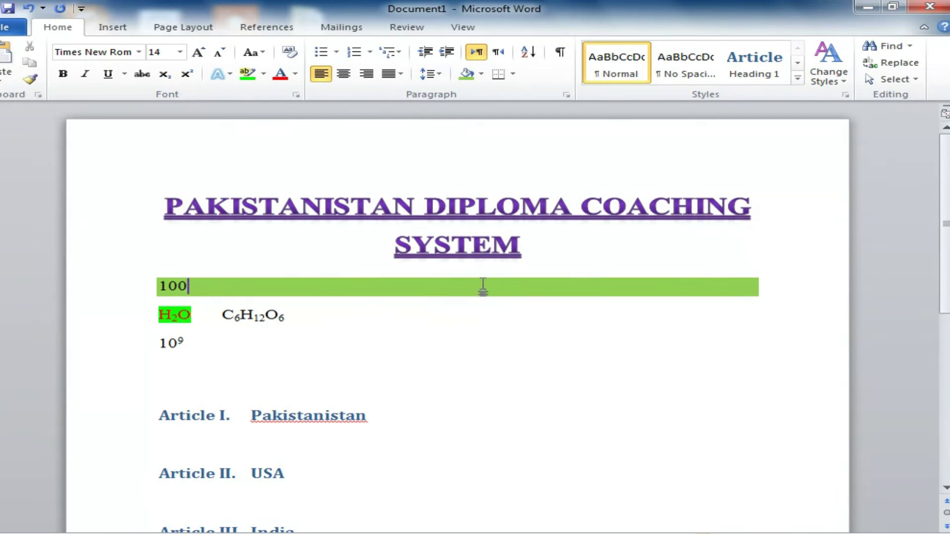
click(480, 75)
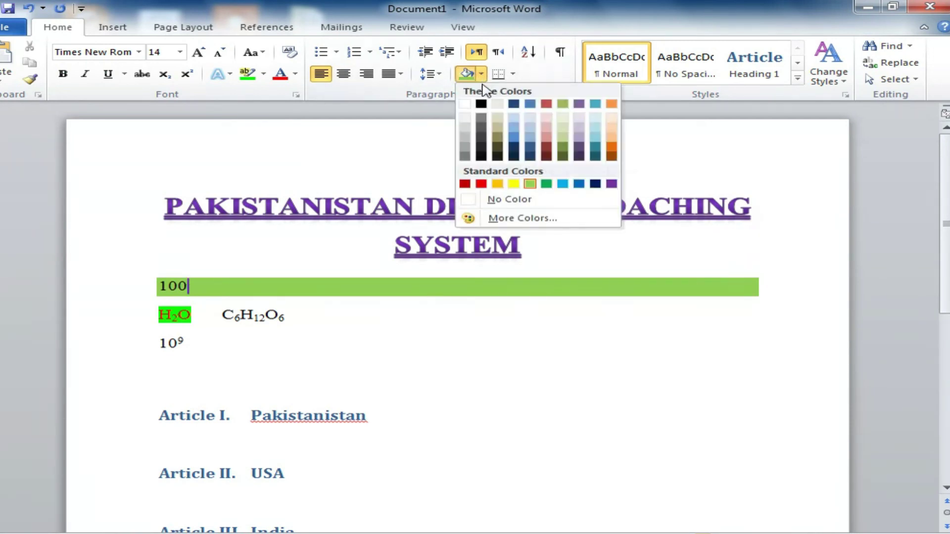
click(475, 200)
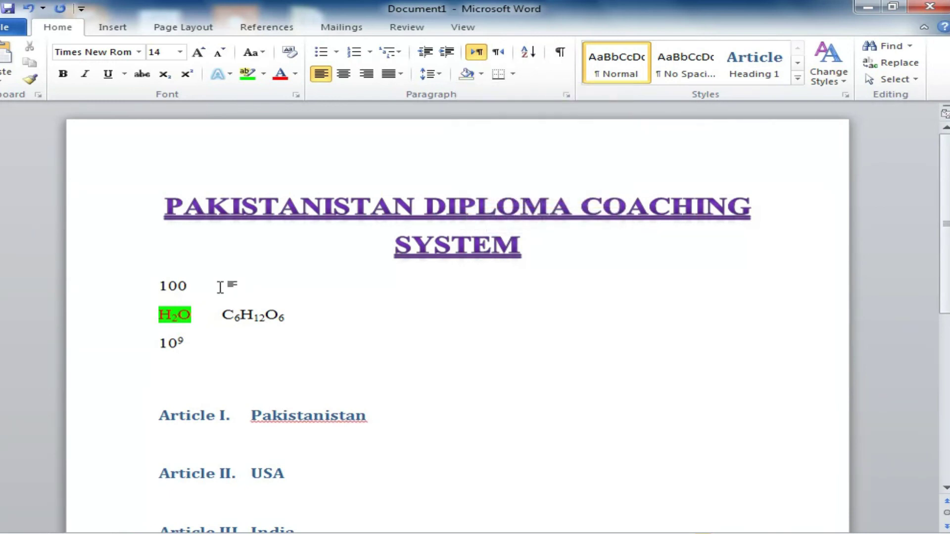
Shrink the PAKISTANISTAN title, including SYSTEM, to 22 pt
click(394, 206)
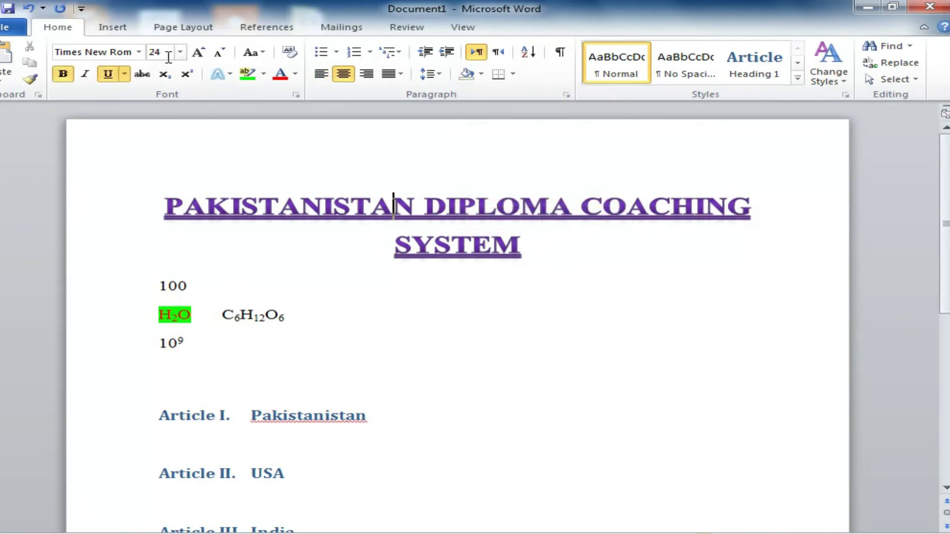
click(219, 52)
click(411, 245)
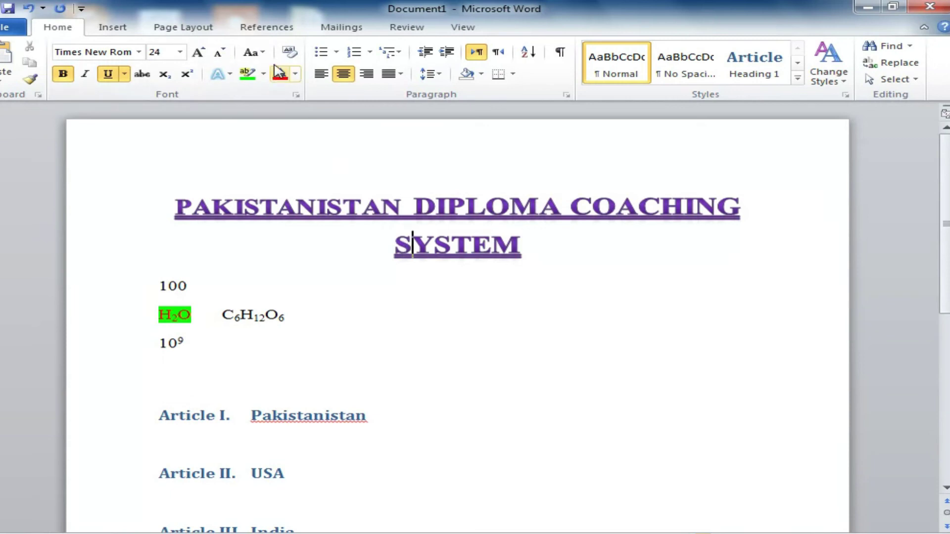
click(254, 54)
click(250, 106)
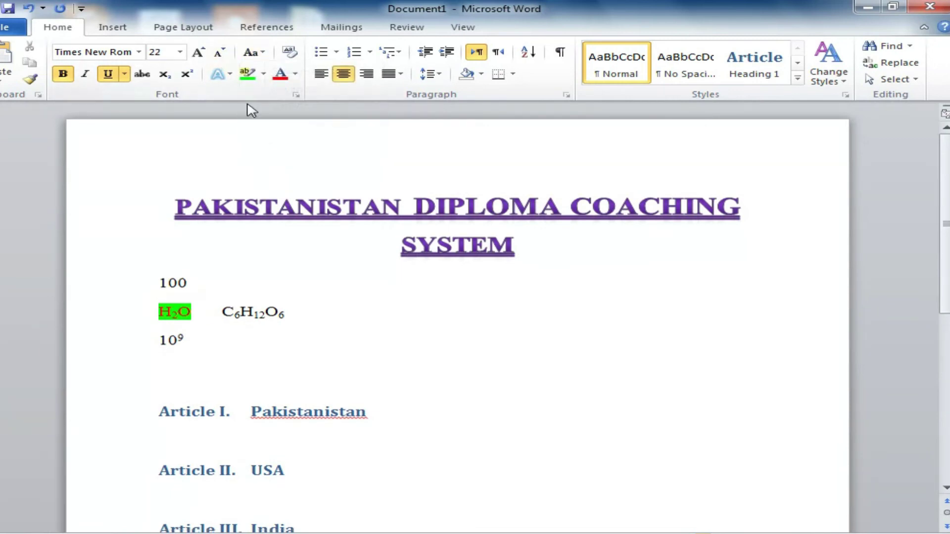
mouse_move(945, 237)
mouse_down()
mouse_move(942, 345)
mouse_move(933, 357)
mouse_move(933, 344)
mouse_move(876, 372)
mouse_up()
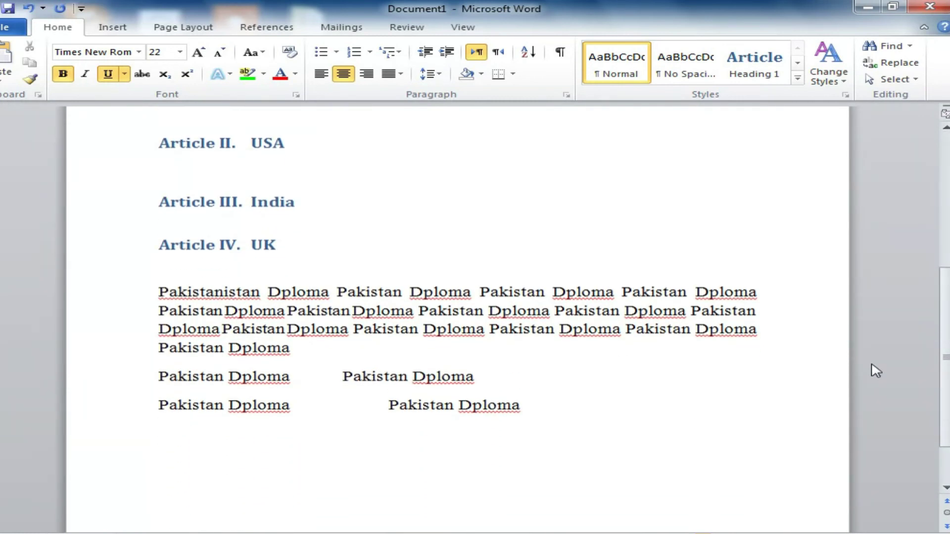
Apply Sentence case to the whole Pakistan Dploma paragraph
triple_click(299, 293)
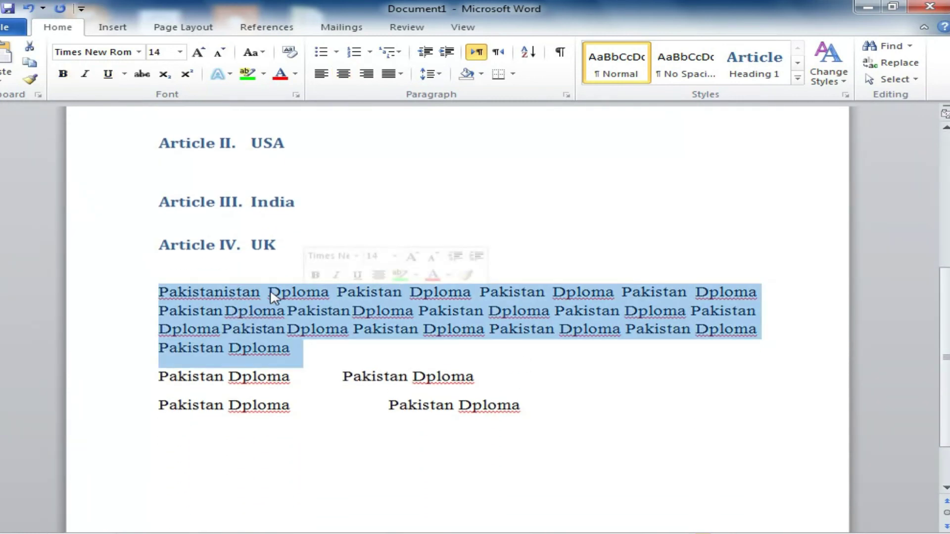
click(263, 52)
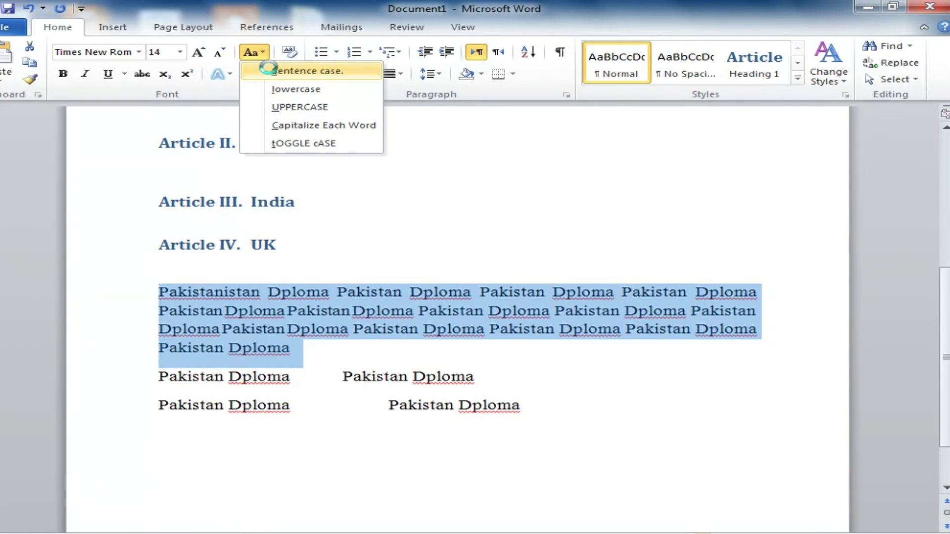
click(271, 71)
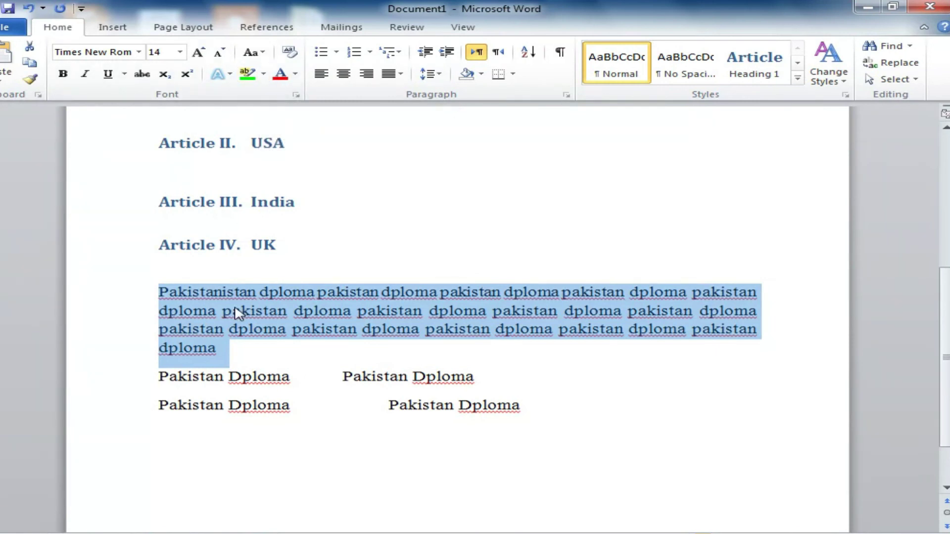
click(167, 299)
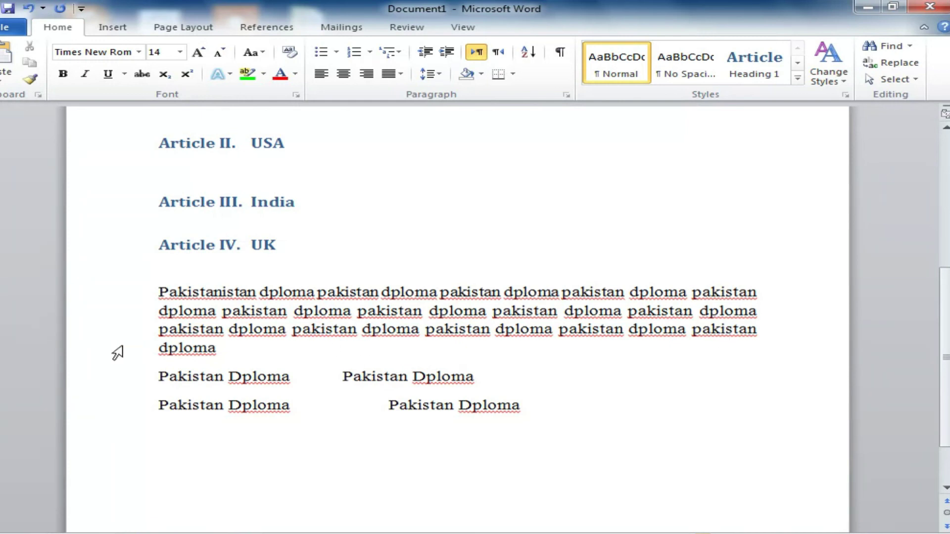
double_click(241, 330)
click(240, 333)
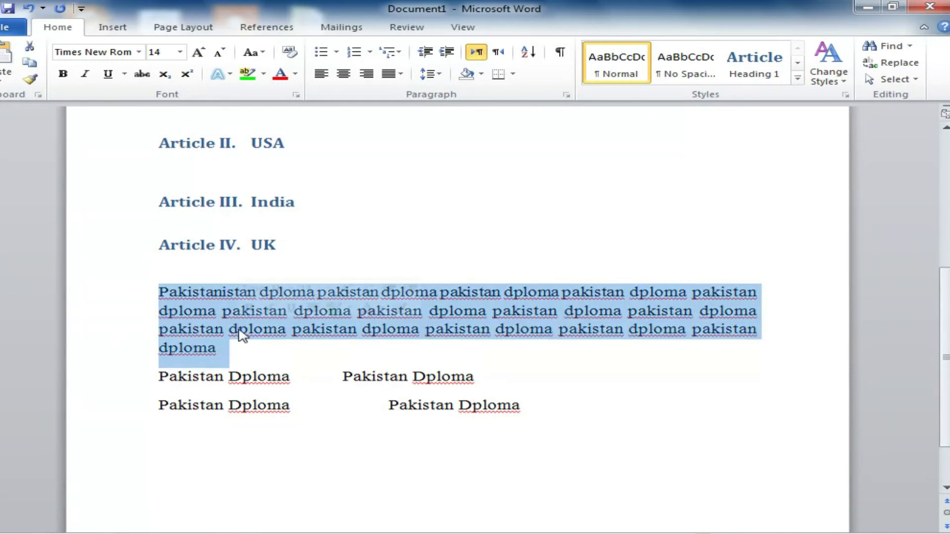
click(262, 343)
Type a full stop after a 'pakistan' on line 2 and reapply Sentence case
click(424, 317)
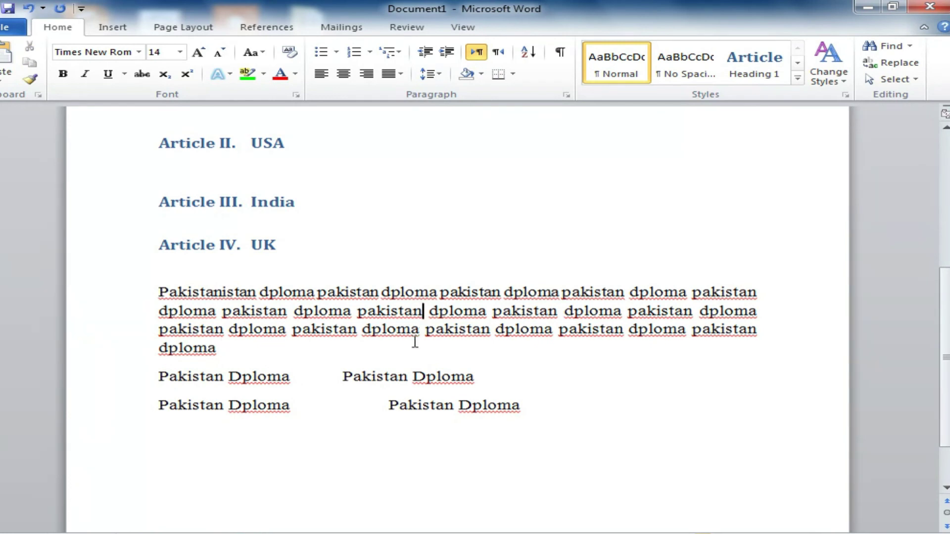
text(.)
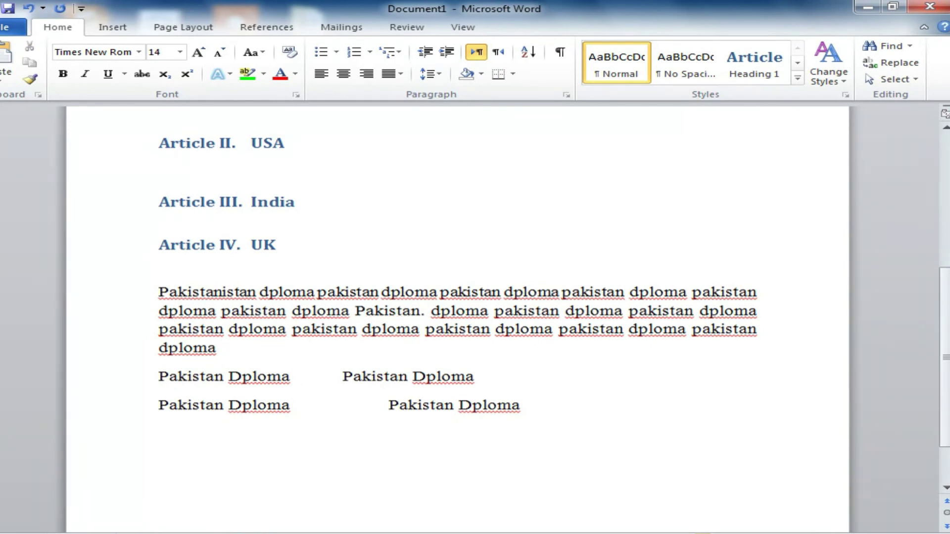
triple_click(321, 311)
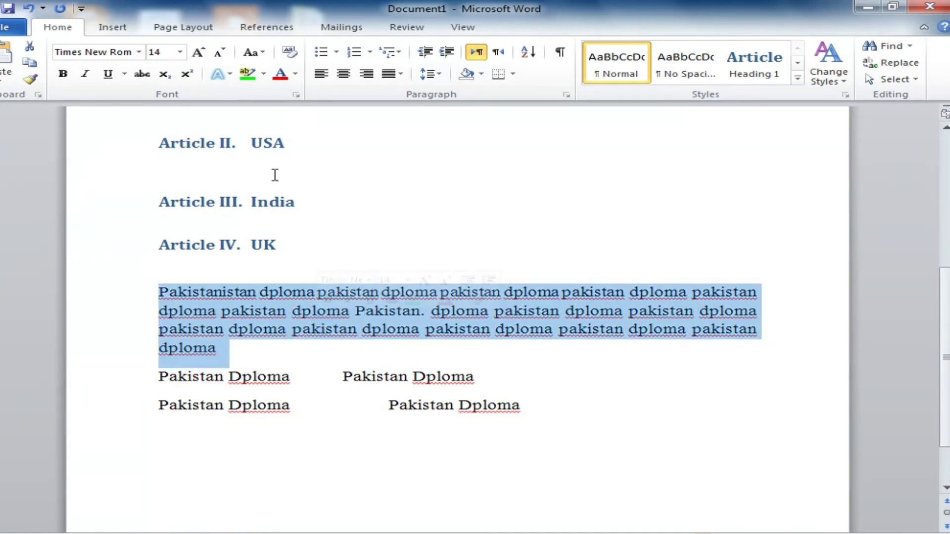
click(253, 52)
click(277, 70)
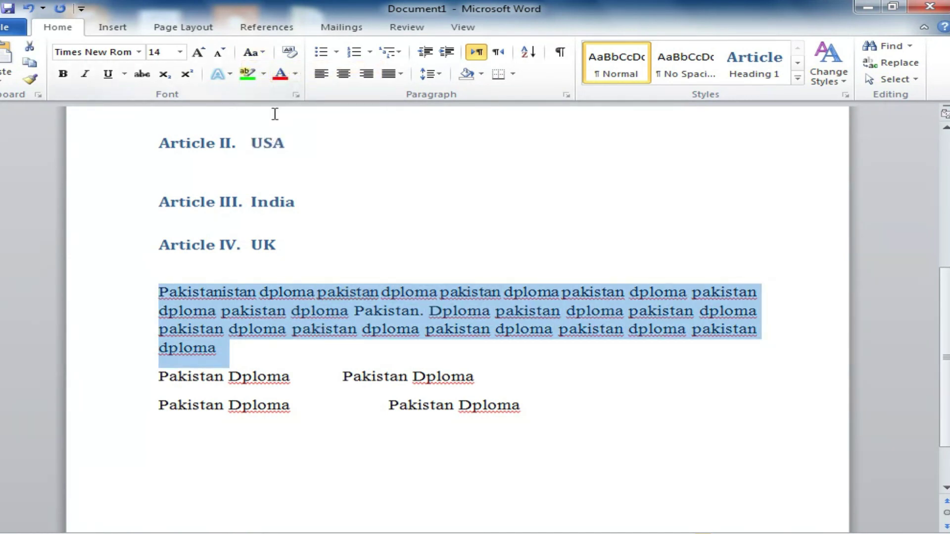
click(349, 364)
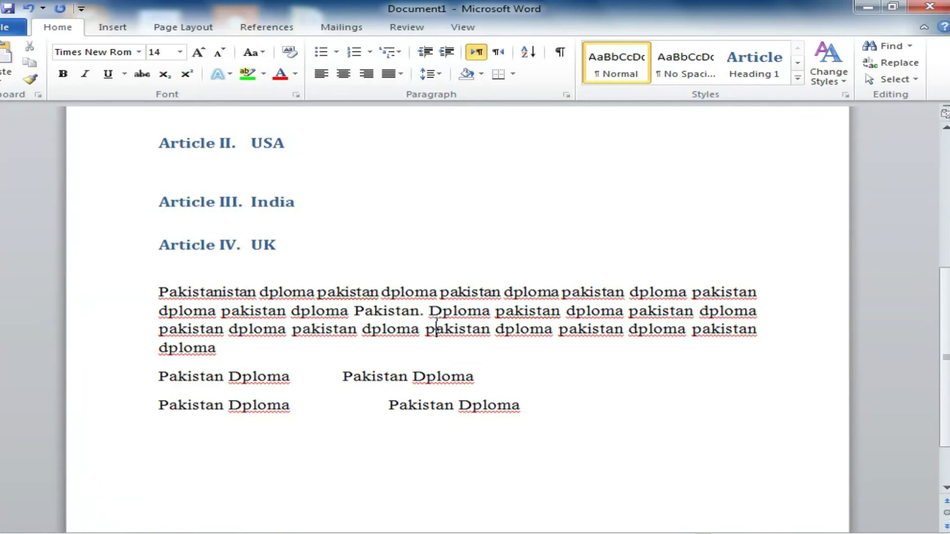
Change the Pakistan Dploma paragraph to lowercase, then to UPPERCASE
triple_click(336, 317)
click(251, 52)
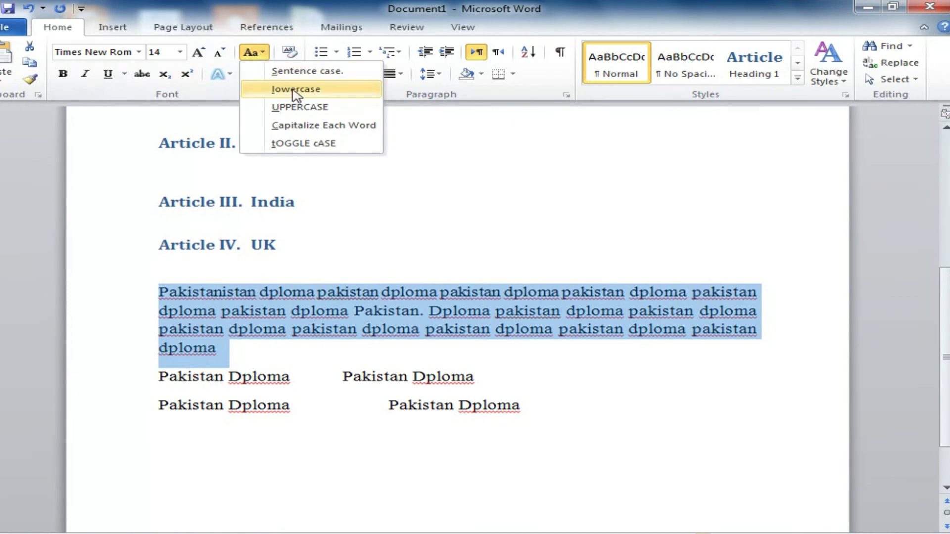
click(302, 90)
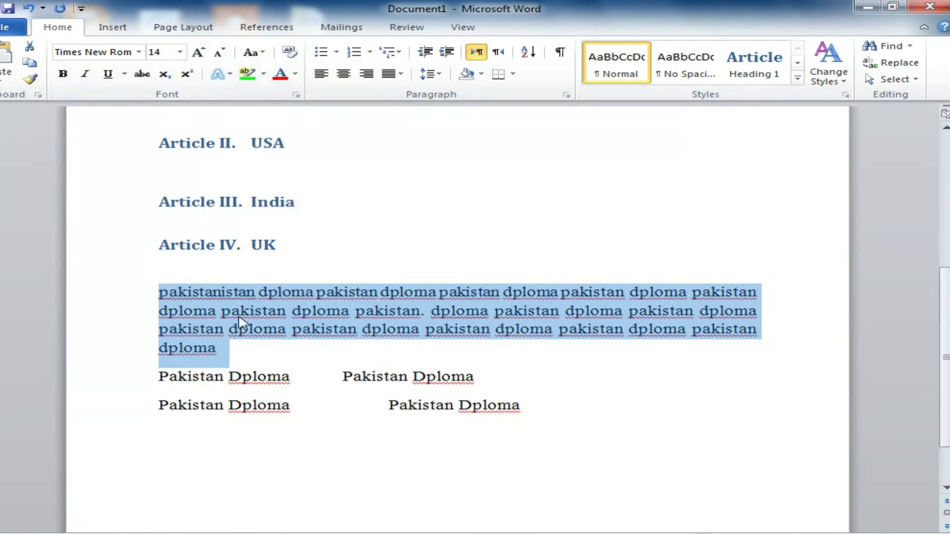
click(253, 52)
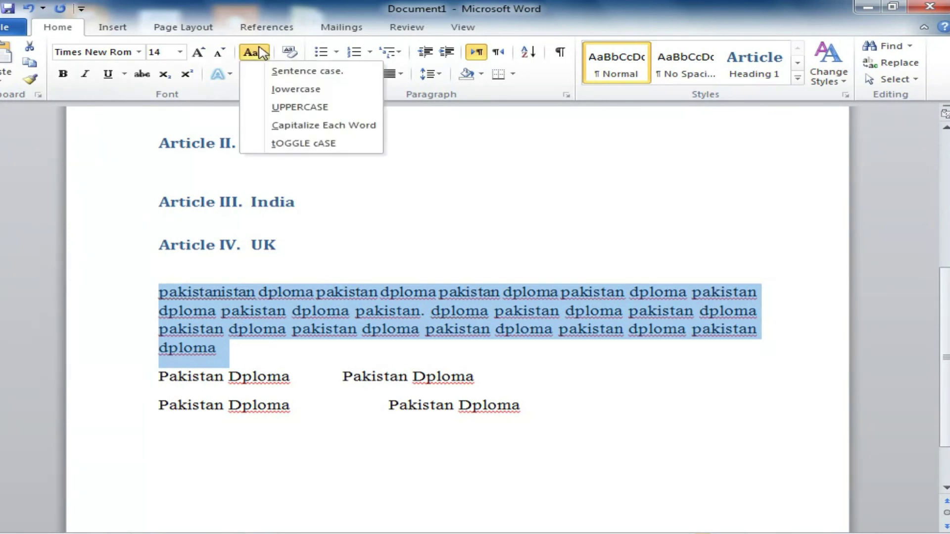
click(277, 109)
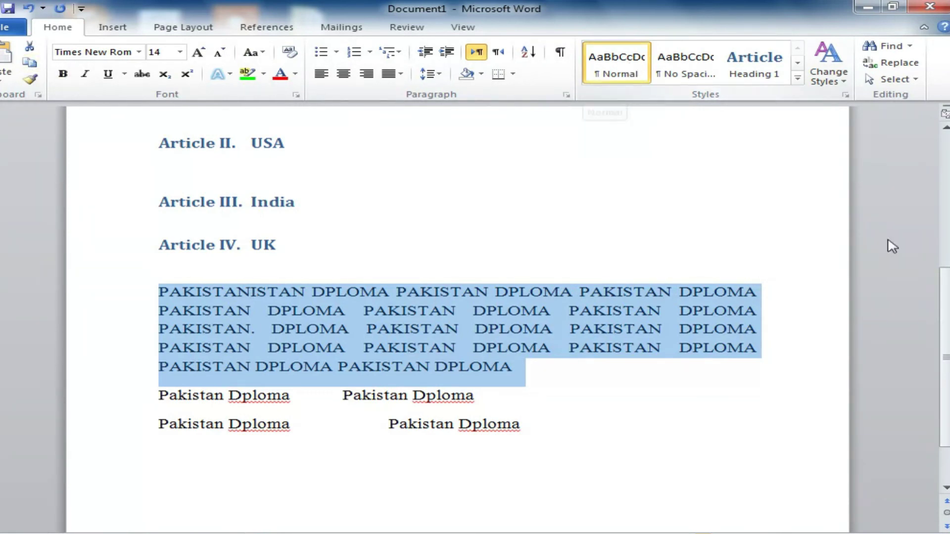
scroll(893, 246, up, 3)
scroll(458, 317, up, 2)
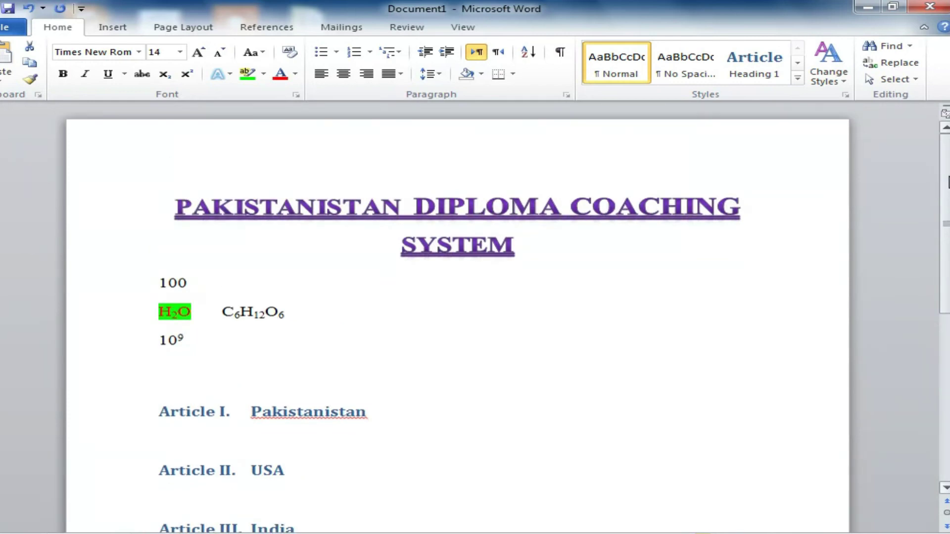
drag(946, 180, 944, 350)
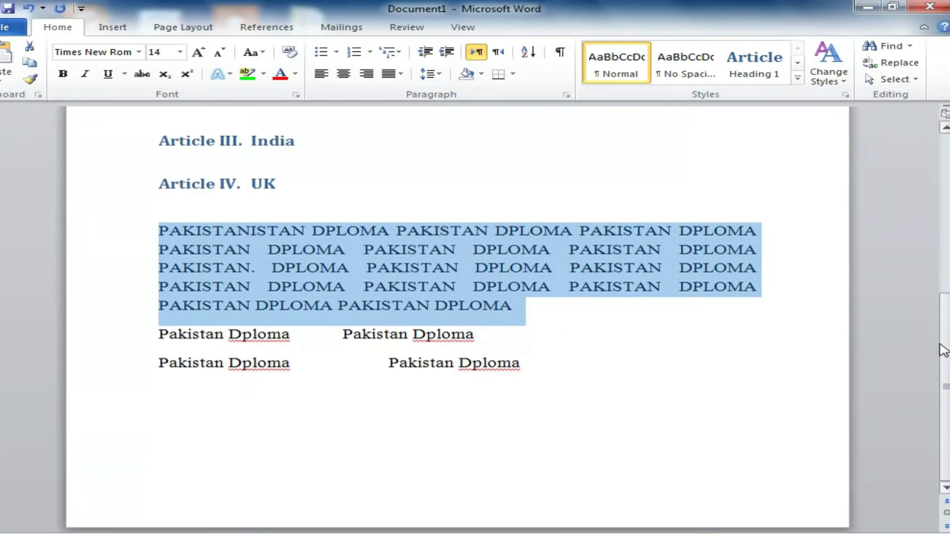